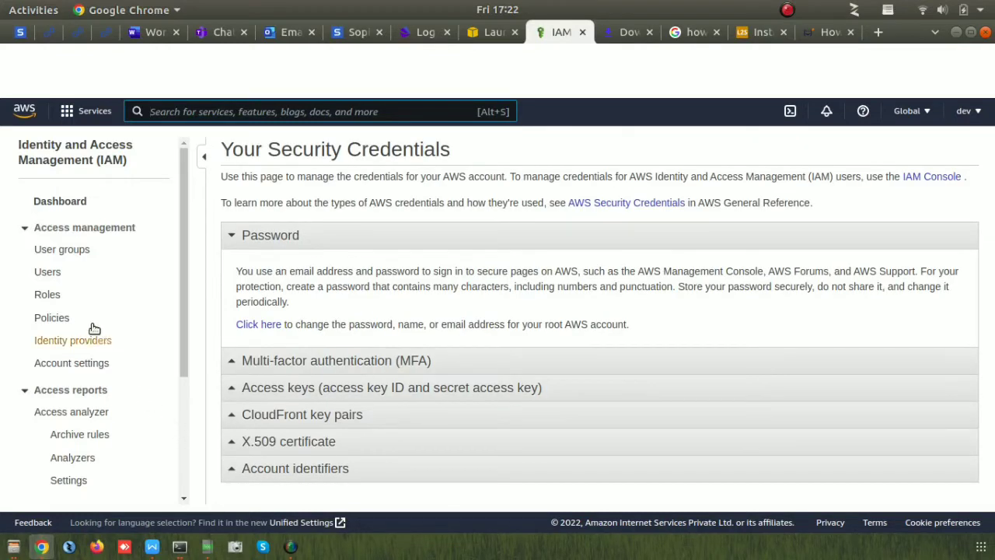
Step: Go to the IAM Users list and start the Add user wizard
click(47, 272)
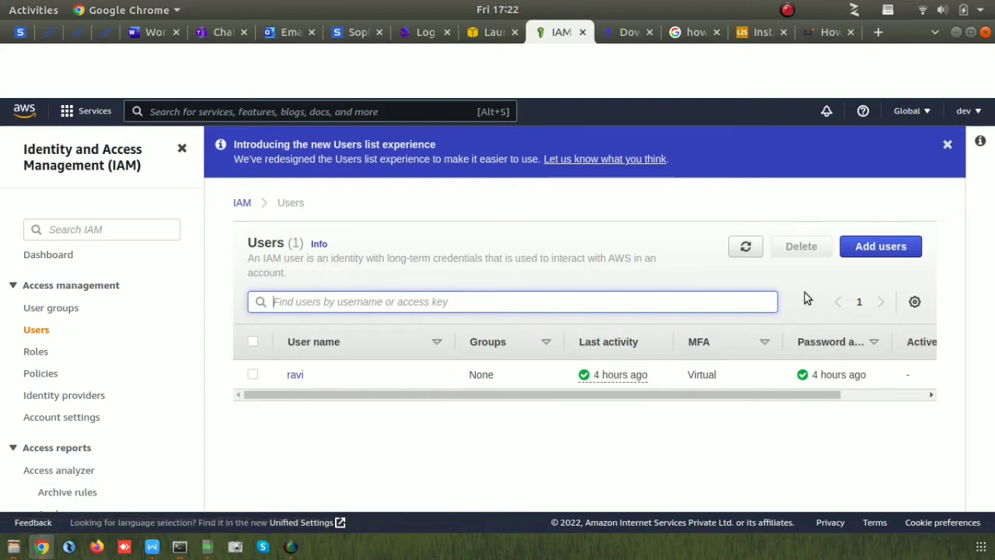
click(878, 247)
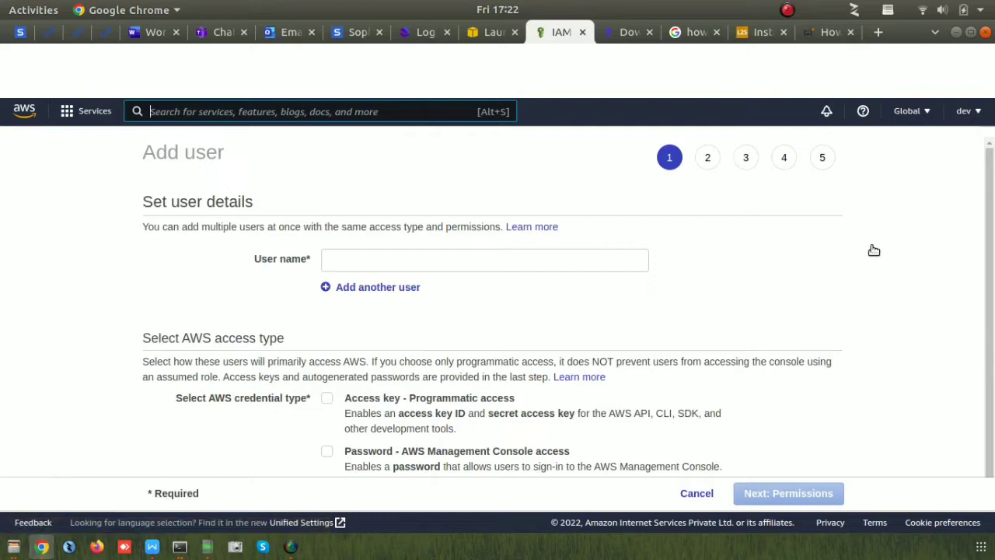
Step: Enter the new user's name and enable password-based AWS Management Console access
click(402, 262)
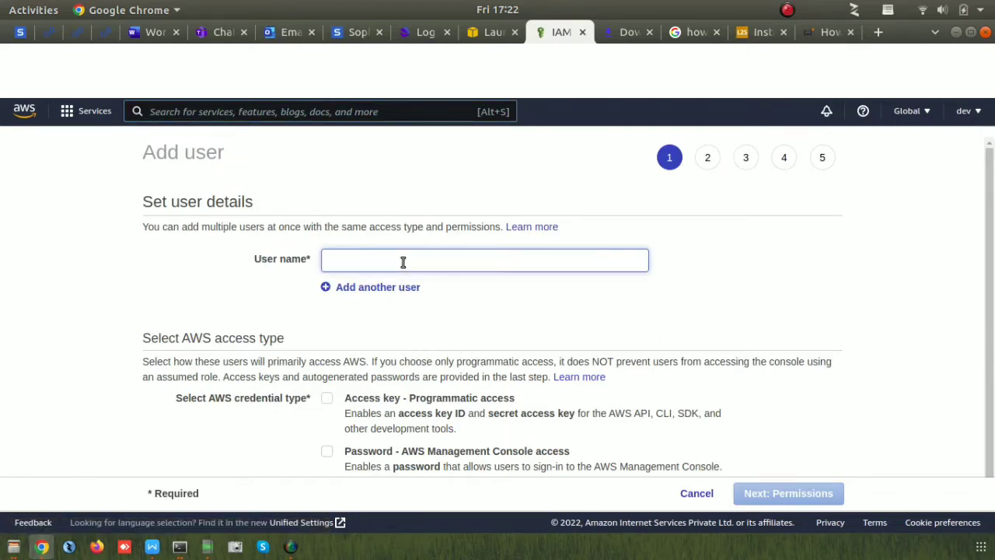
text(raju)
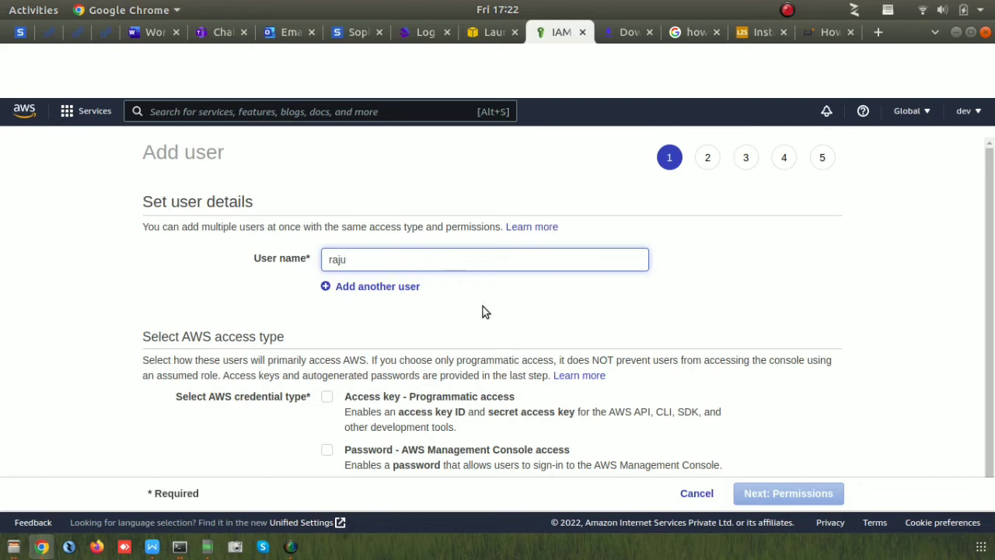
scroll(482, 308, down, 1)
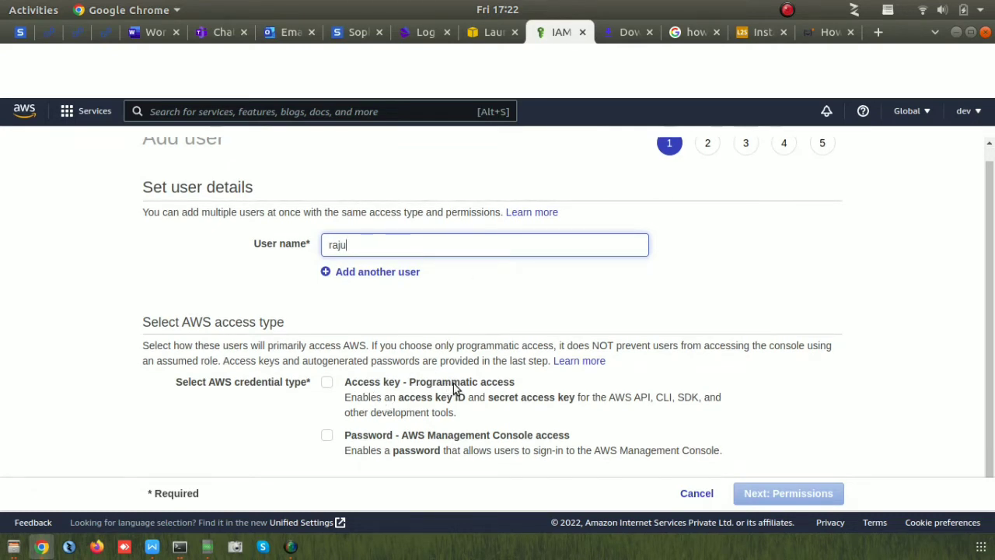
click(328, 437)
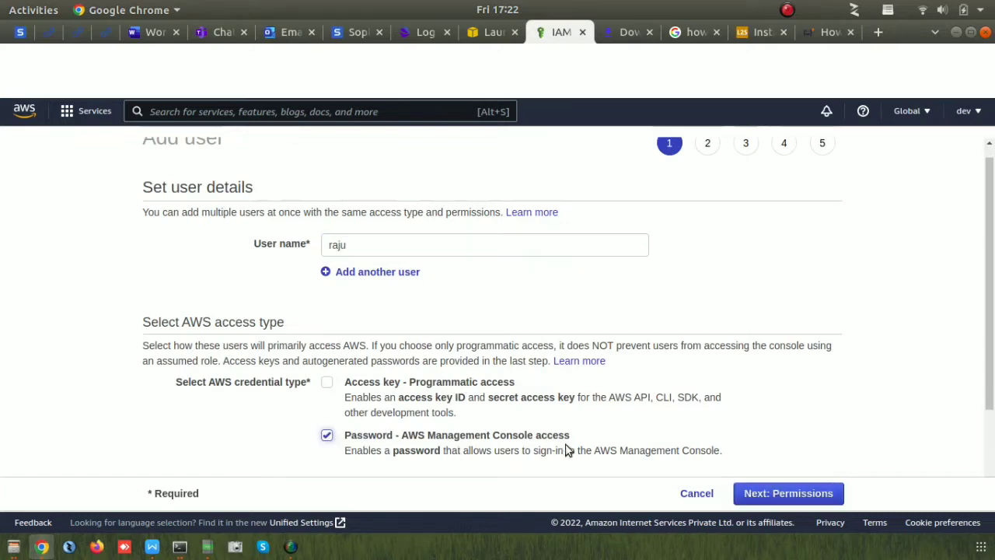
click(793, 495)
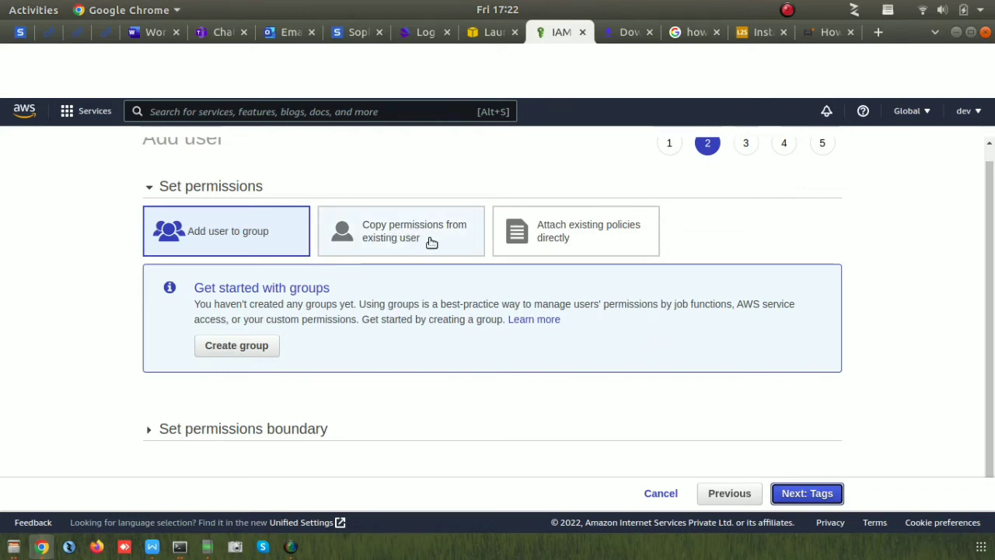
Step: Attach policies directly, filtering on ec2 to tick AmazonEC2FullAccess and AmazonEC2ReadOnlyAccess
click(569, 232)
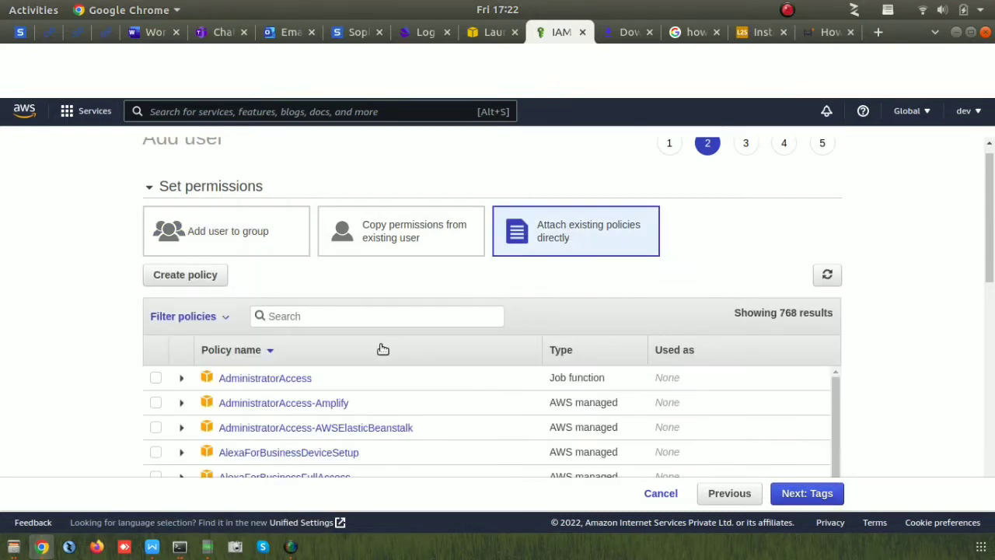
click(347, 317)
text(ec3)
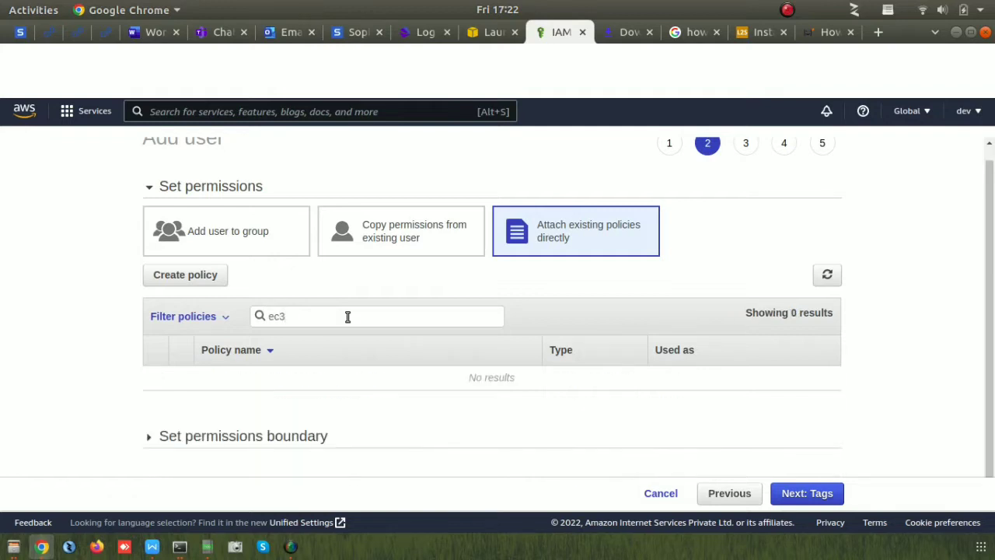
text(2)
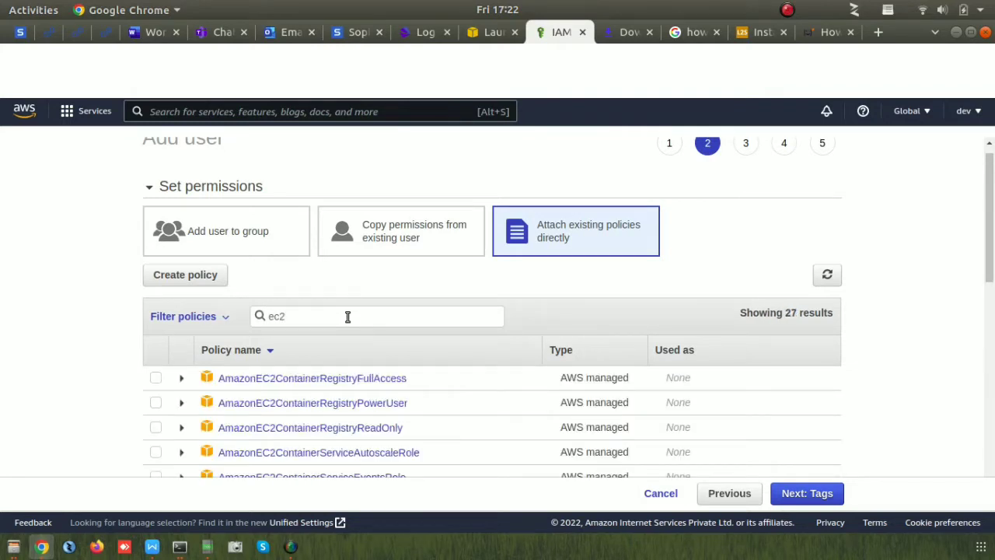
scroll(437, 365, down, 5)
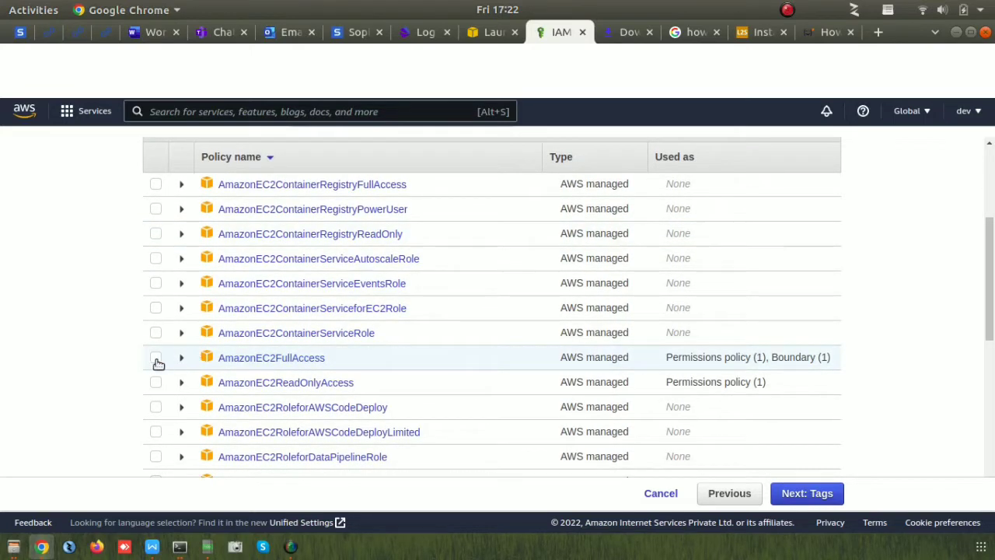
click(157, 362)
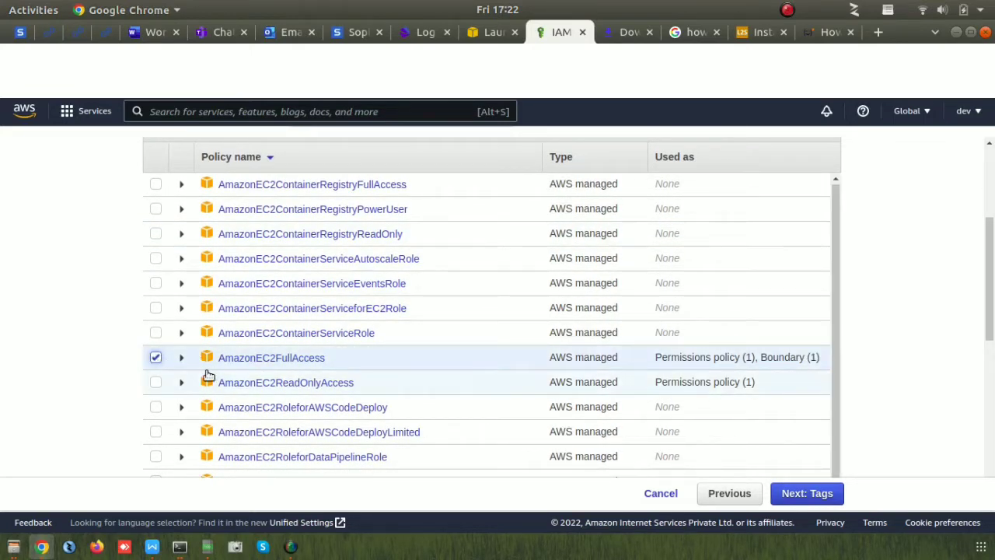
click(155, 382)
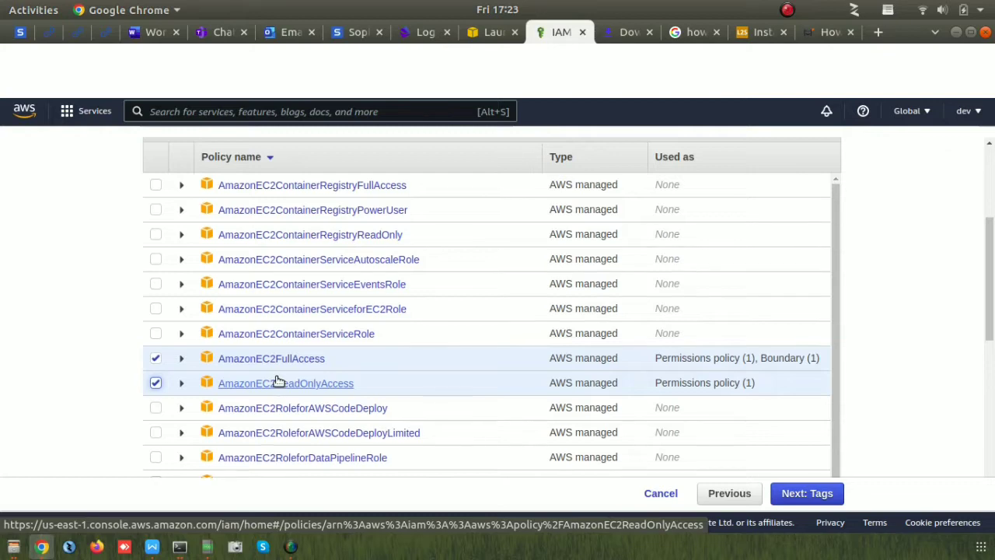
Step: Filter for passw to add IAMUserChangePassword, then clear the filter and continue
scroll(471, 286, up, 1)
scroll(471, 286, up, 3)
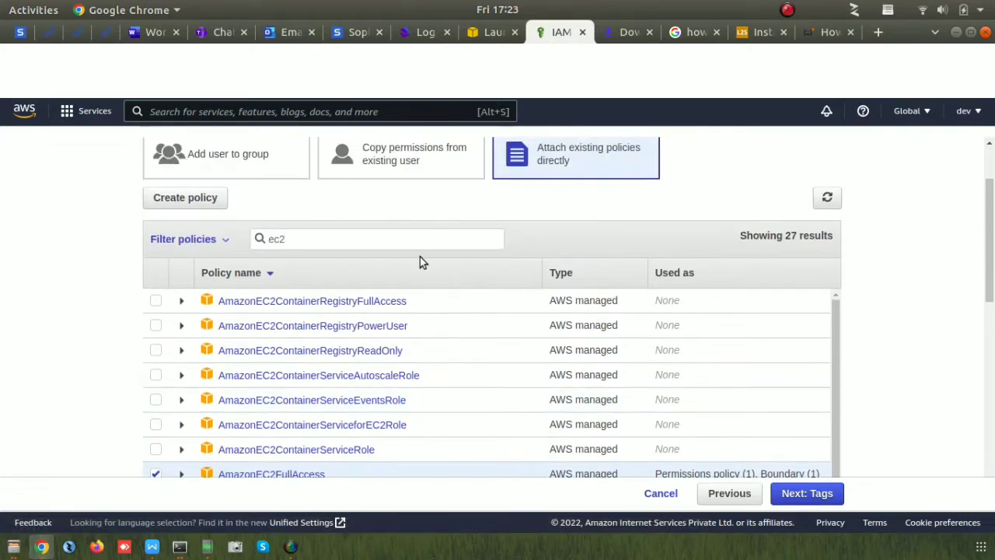
double_click(399, 241)
key(BackSpace)
text(pas)
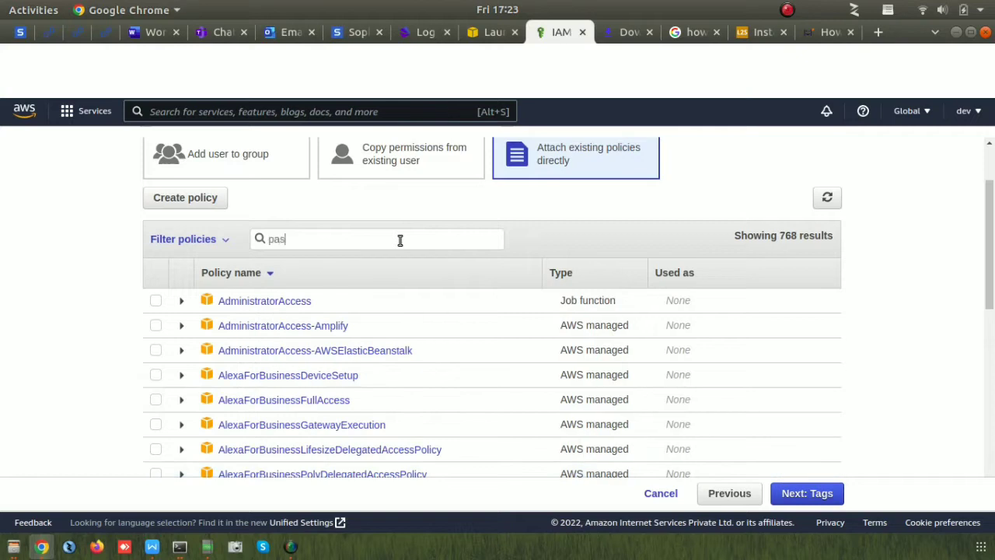
text(sw)
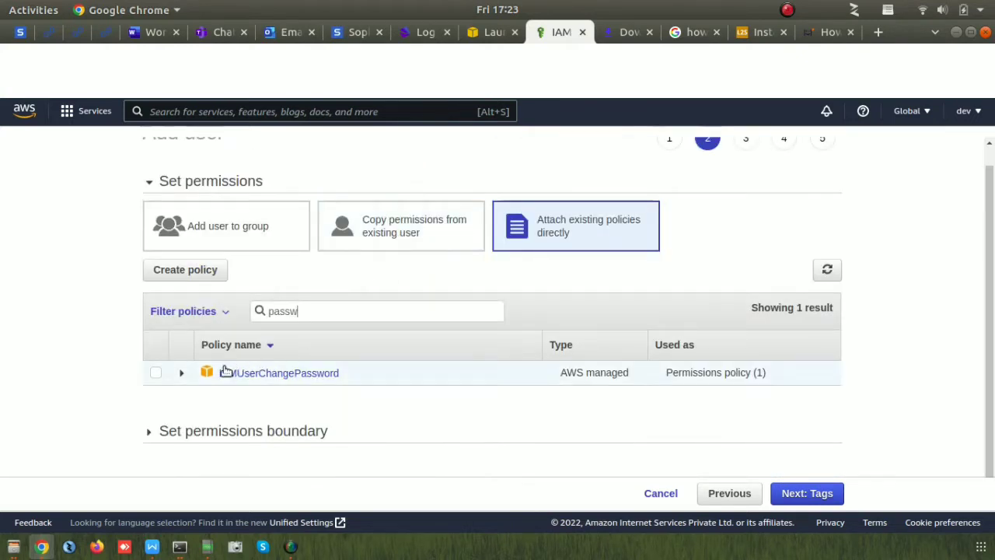
click(157, 372)
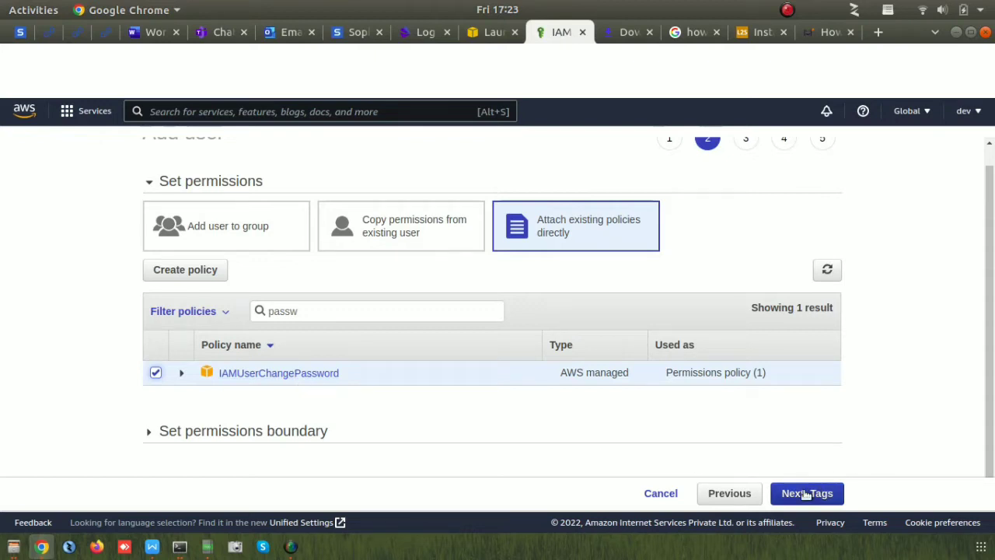
click(445, 310)
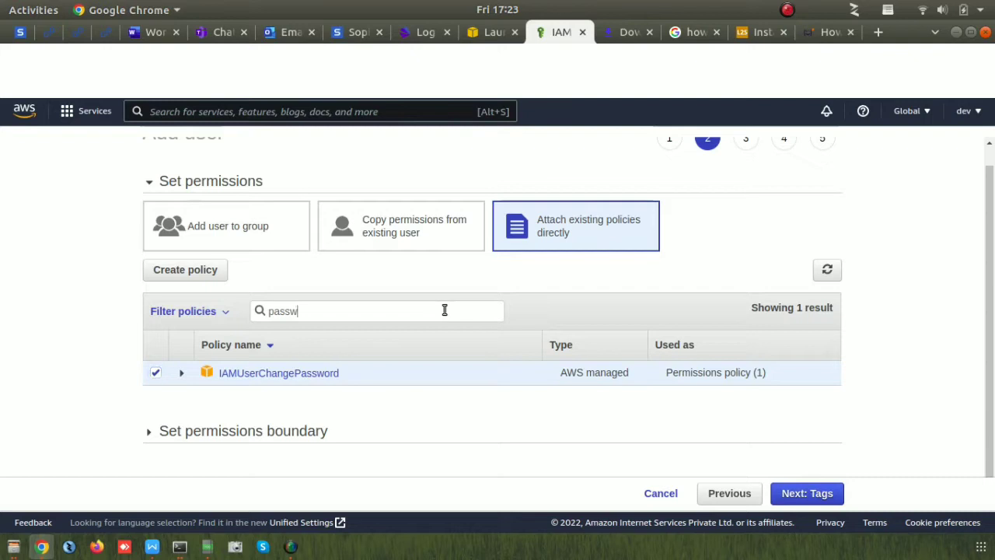
key(BackSpace)
key(BackSpace)
key(BackSpace)
key(BackSpace)
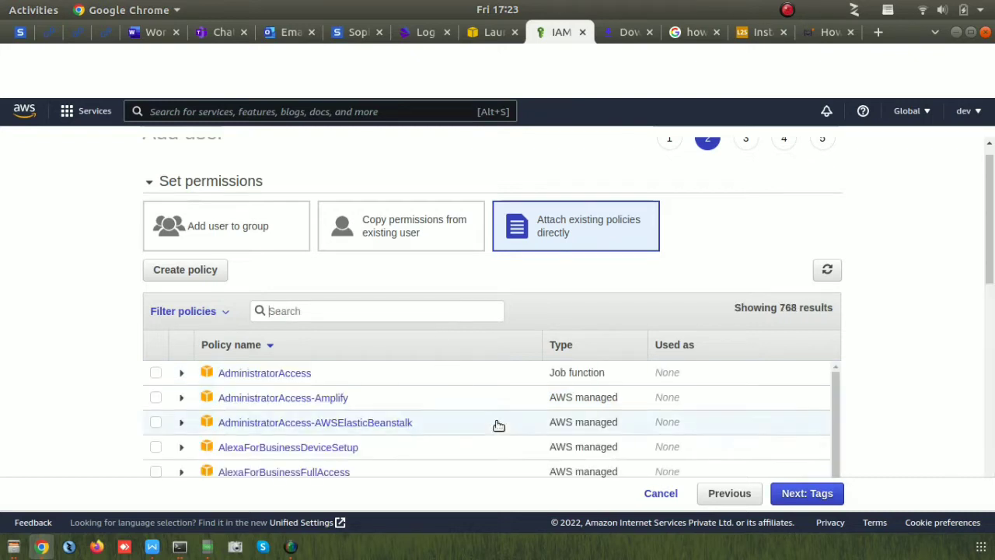
click(820, 493)
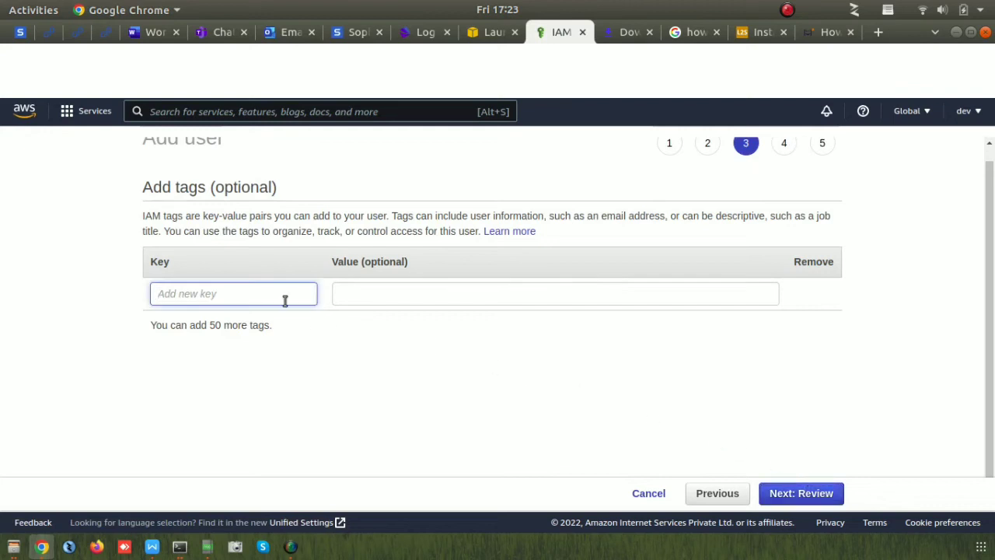
Step: Add a tag with key Name and the person's name as its value
click(274, 296)
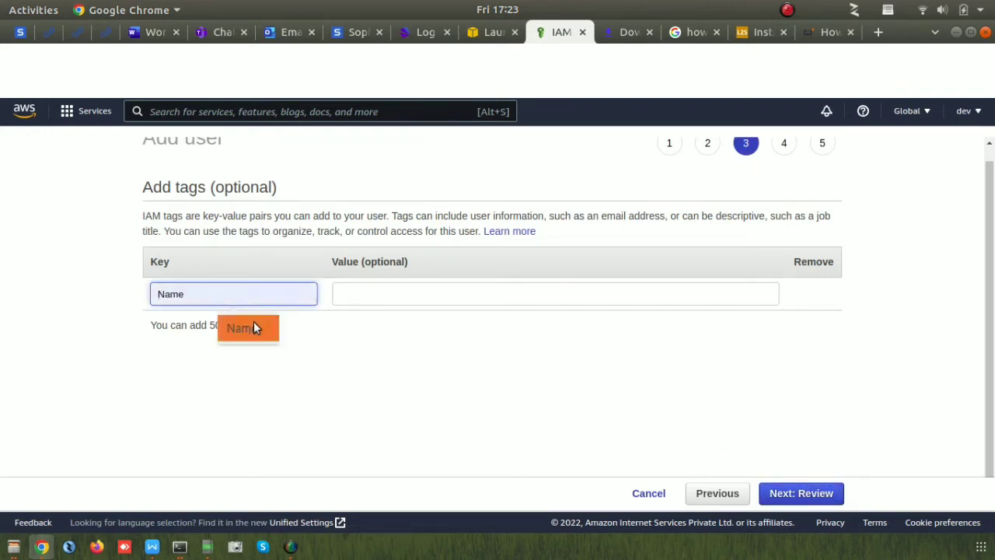
click(254, 325)
click(385, 292)
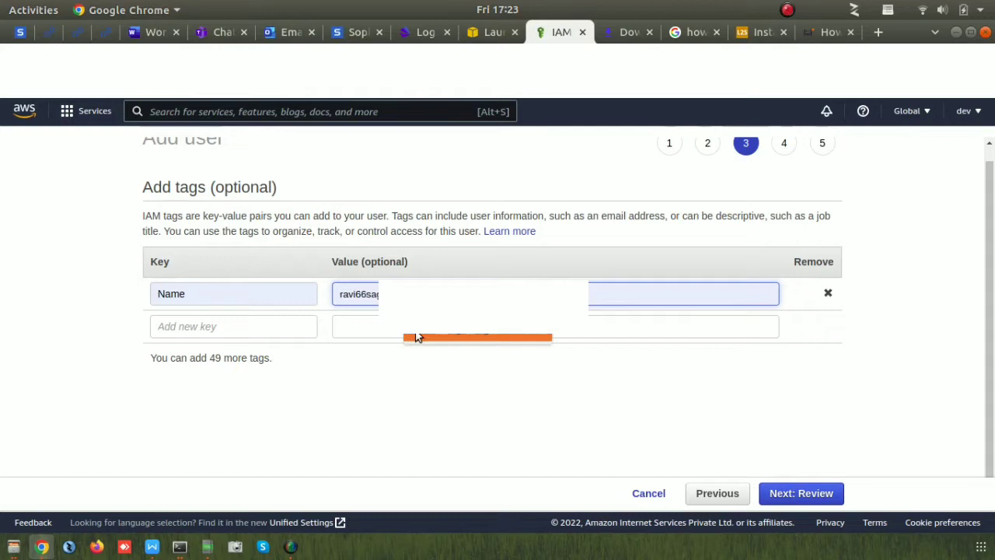
text(gautamr)
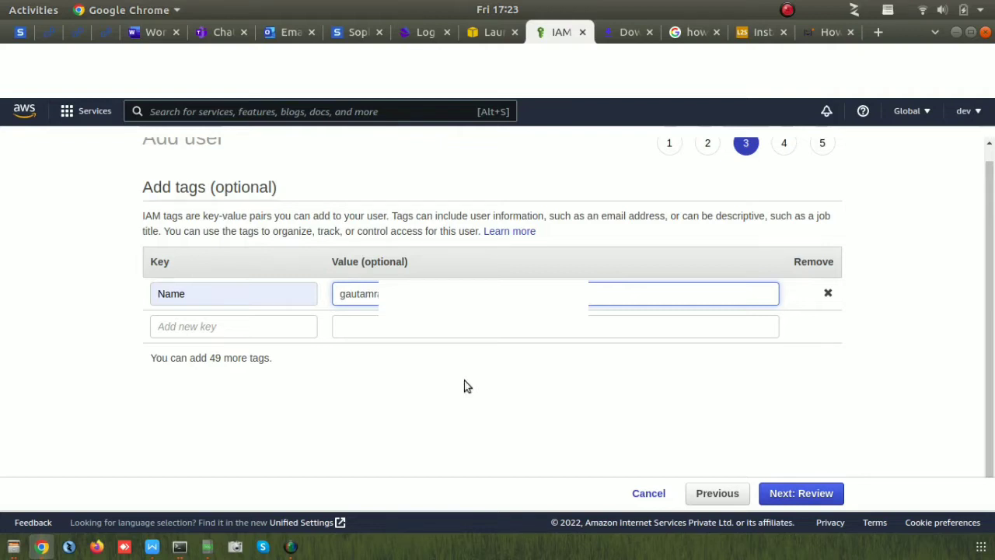
Step: Review the user's details and three attached policies, then create the user
click(809, 488)
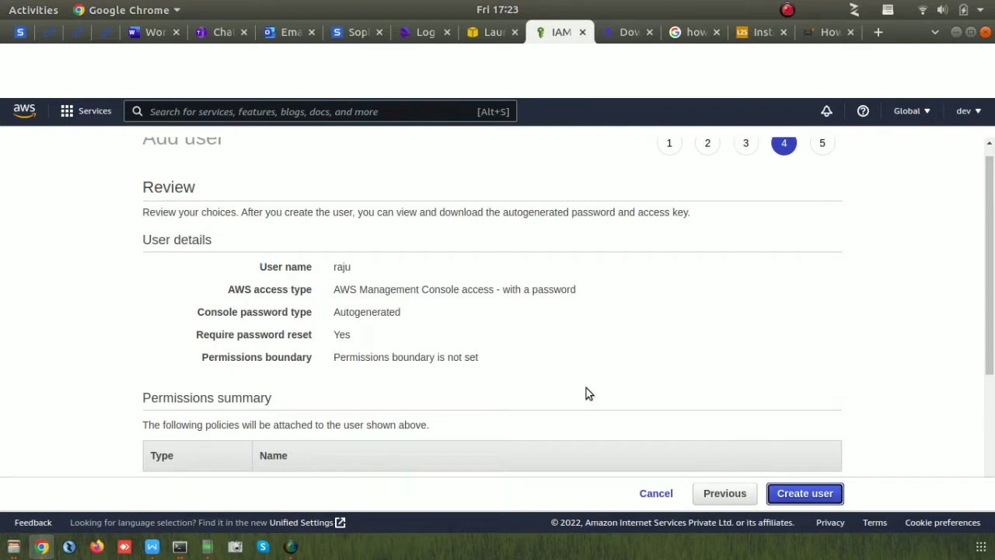
scroll(547, 390, down, 2)
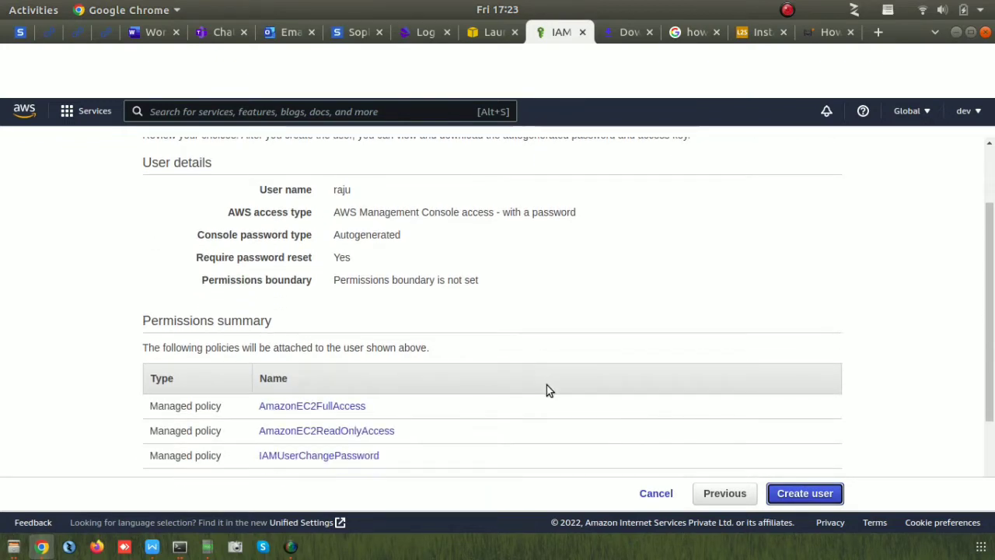
click(792, 488)
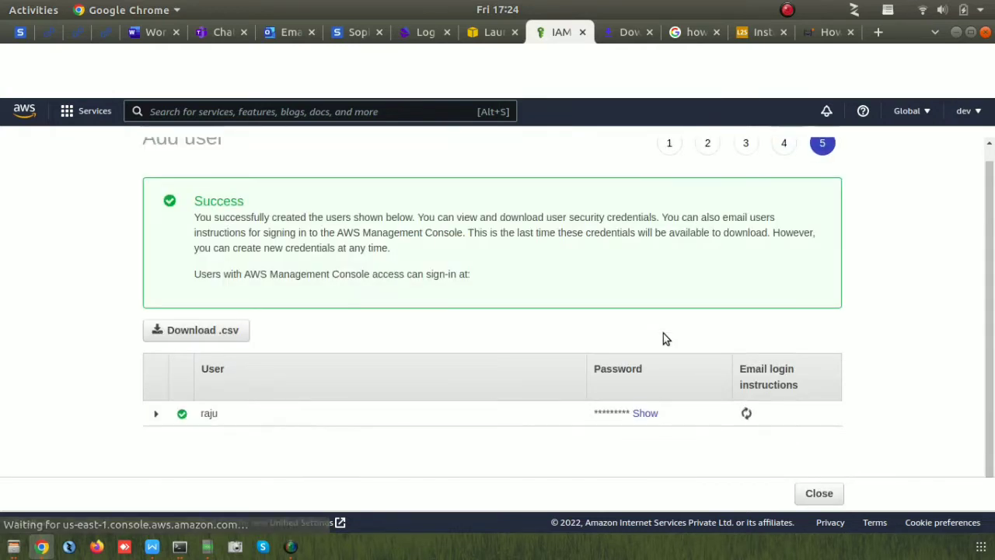
Step: Reveal and copy the new user's generated console password, then close the wizard
click(645, 414)
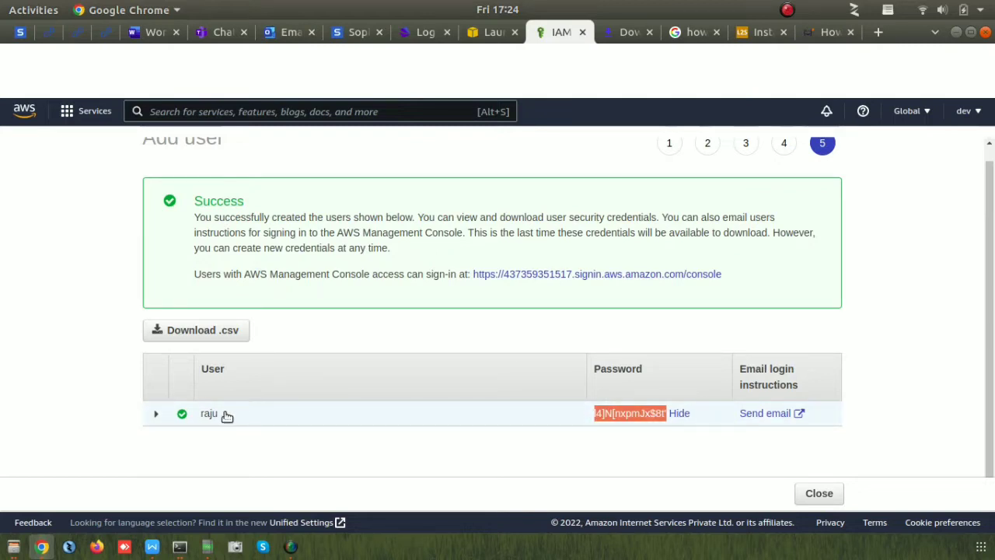
right_click(627, 413)
click(649, 424)
click(217, 418)
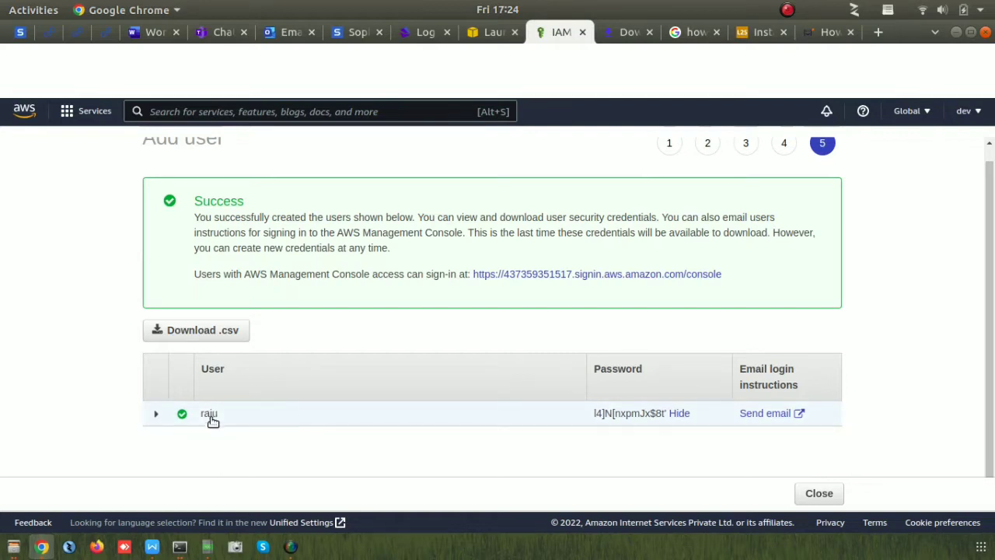
click(828, 494)
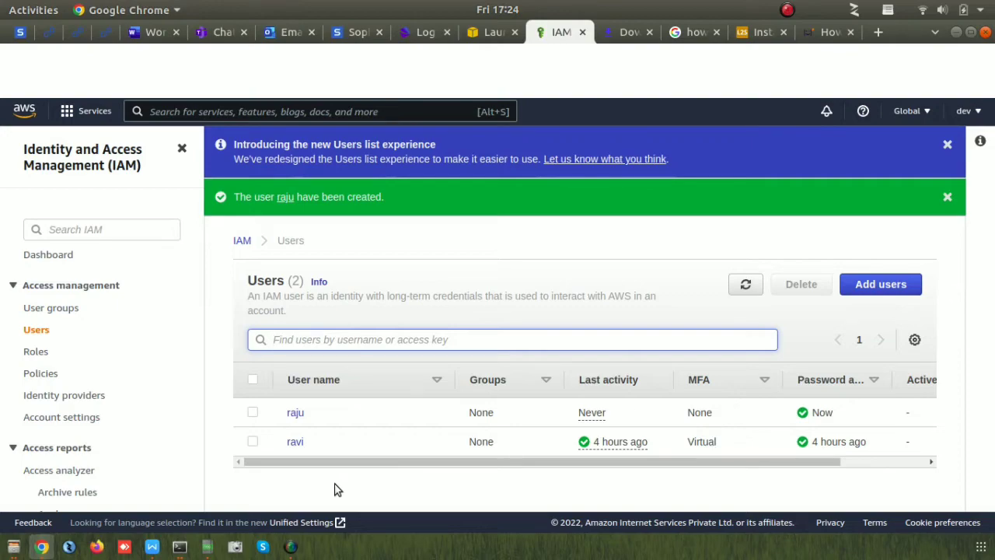
Step: Paste the copied password into a new Text Editor document and minimize the editor
key(super)
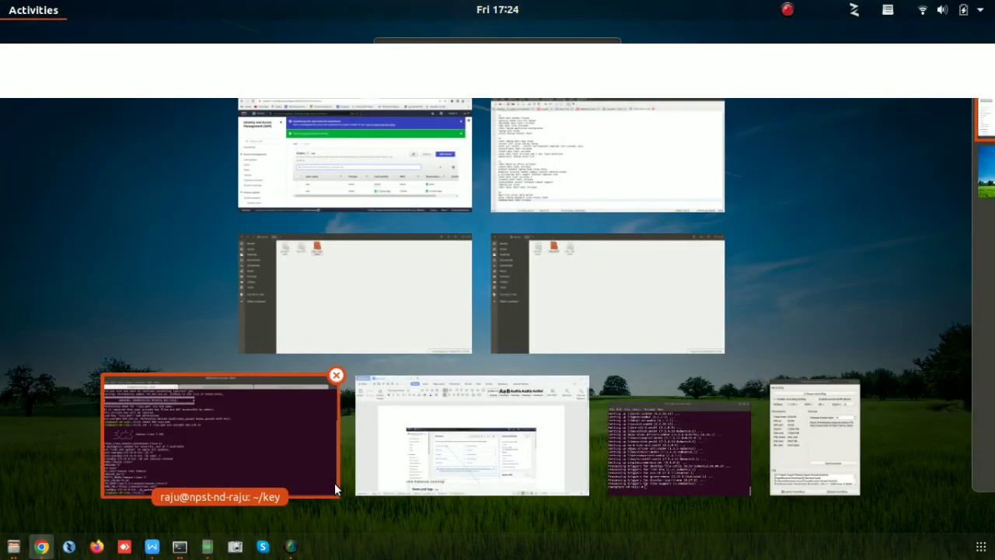
text(te)
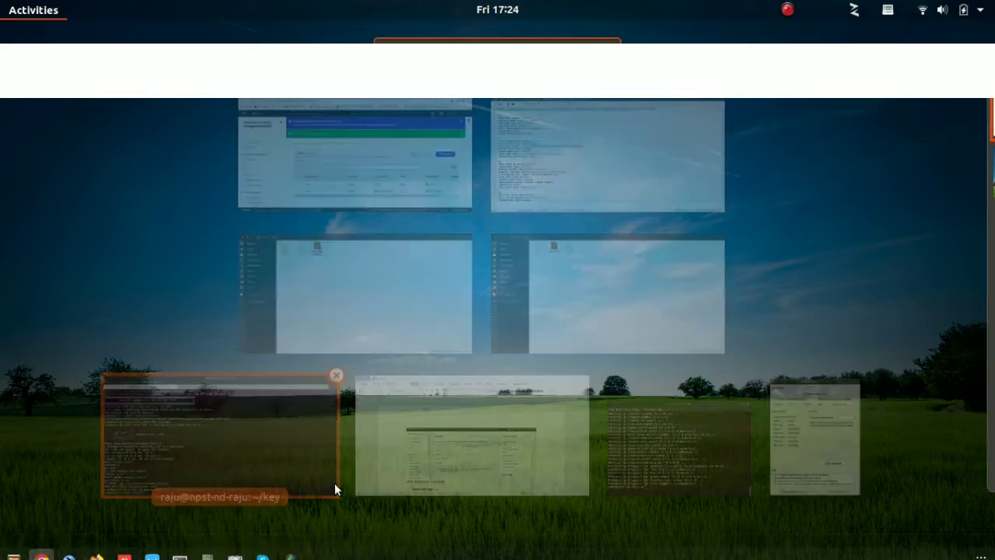
text(xt)
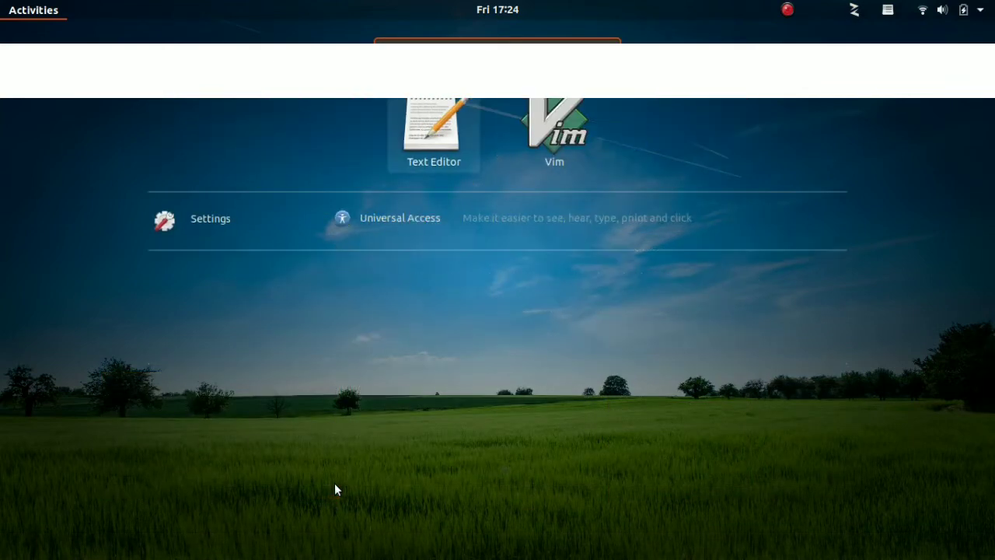
click(432, 129)
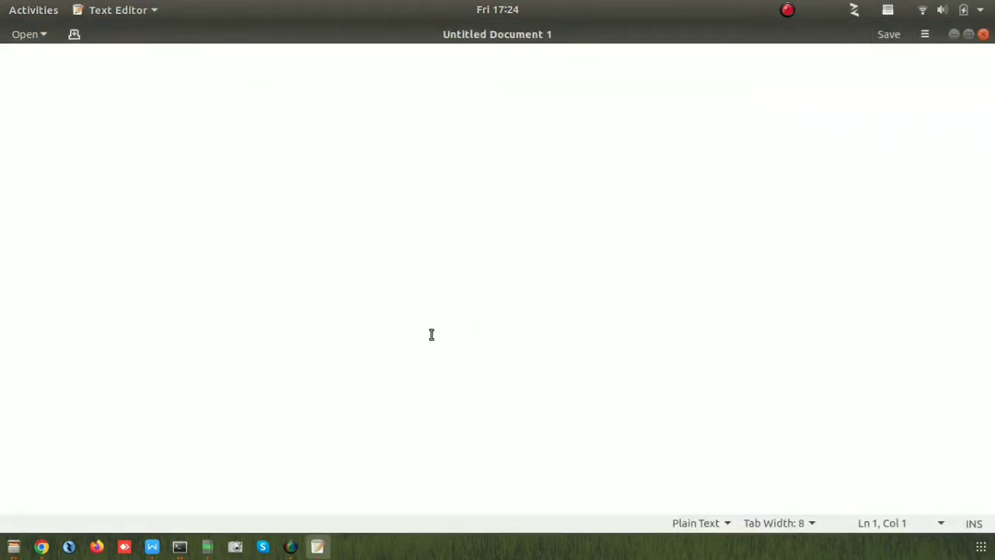
key(ctrl+v)
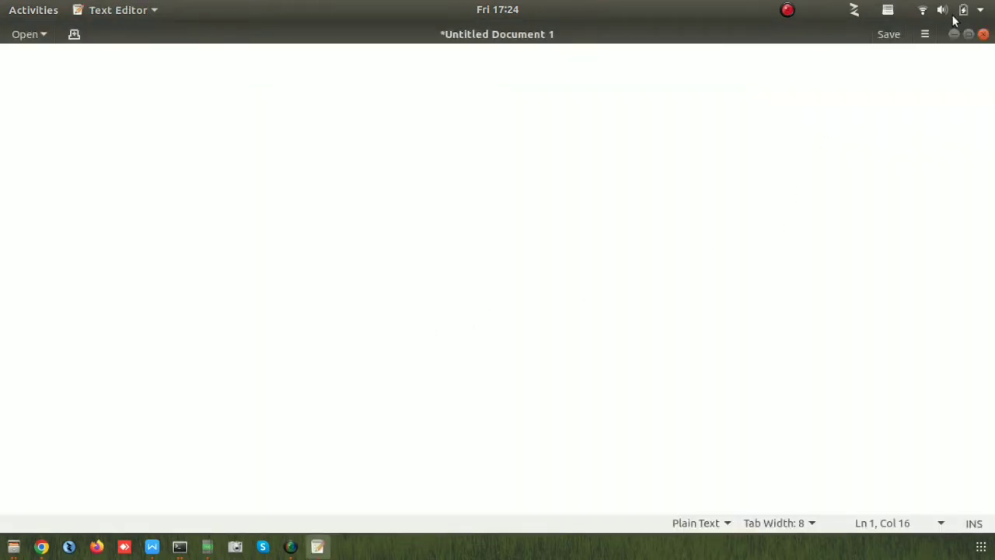
click(954, 34)
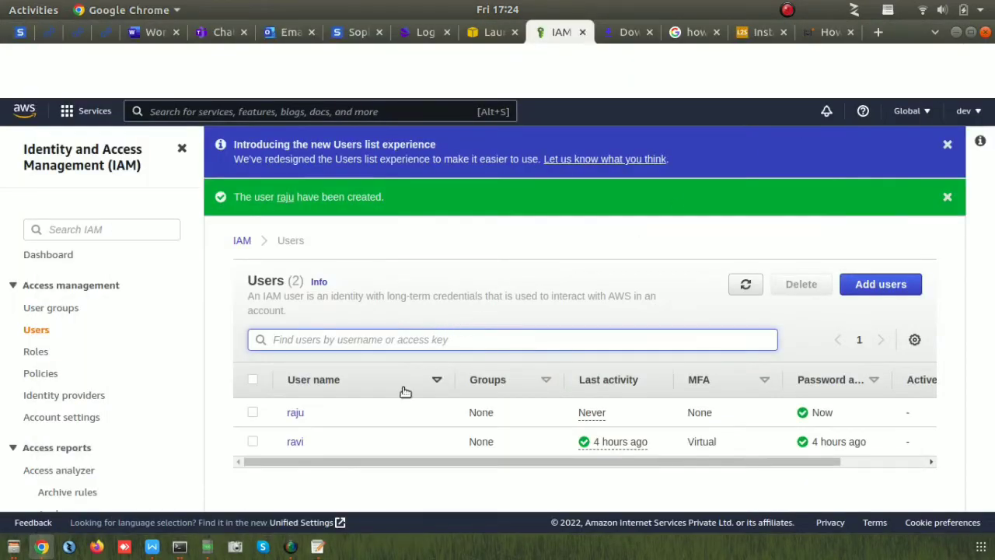
Step: Open the new user's summary and expand it to show all three attached policies
click(295, 415)
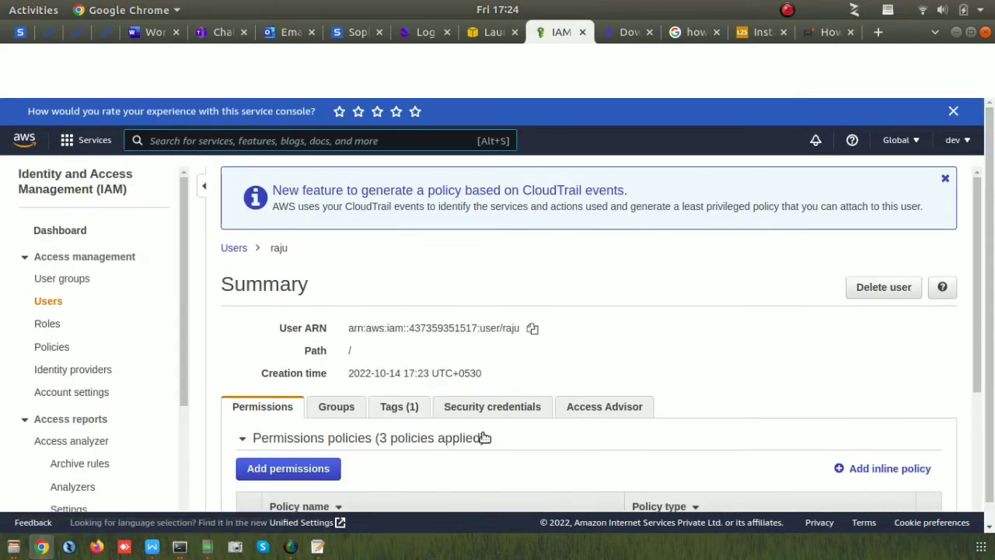
scroll(485, 438, down, 1)
scroll(484, 438, down, 1)
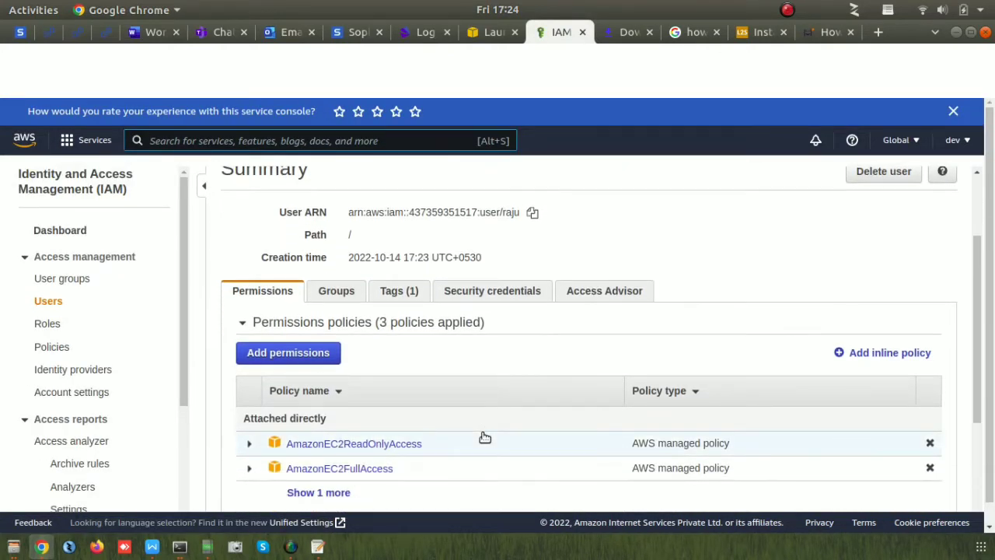
scroll(484, 438, down, 3)
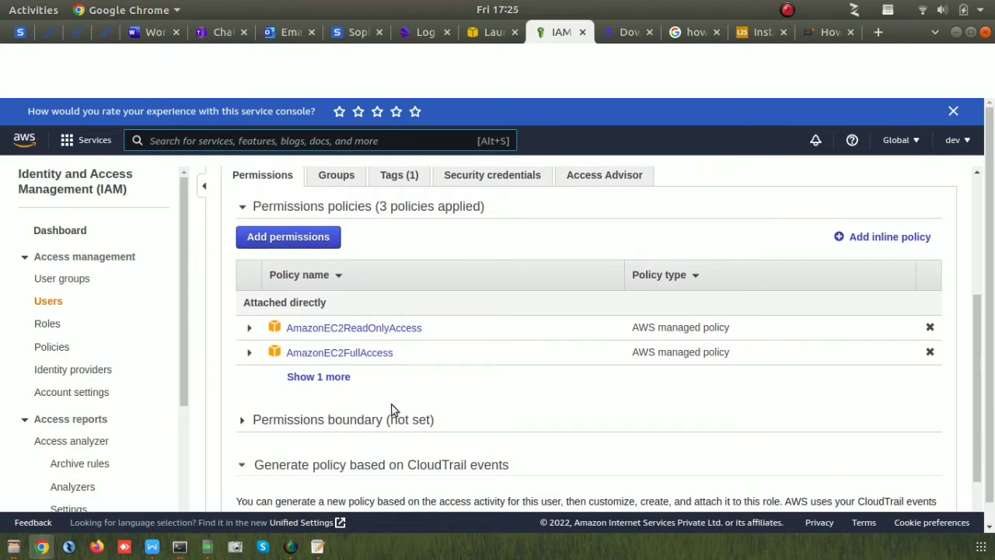
click(330, 377)
scroll(484, 318, up, 2)
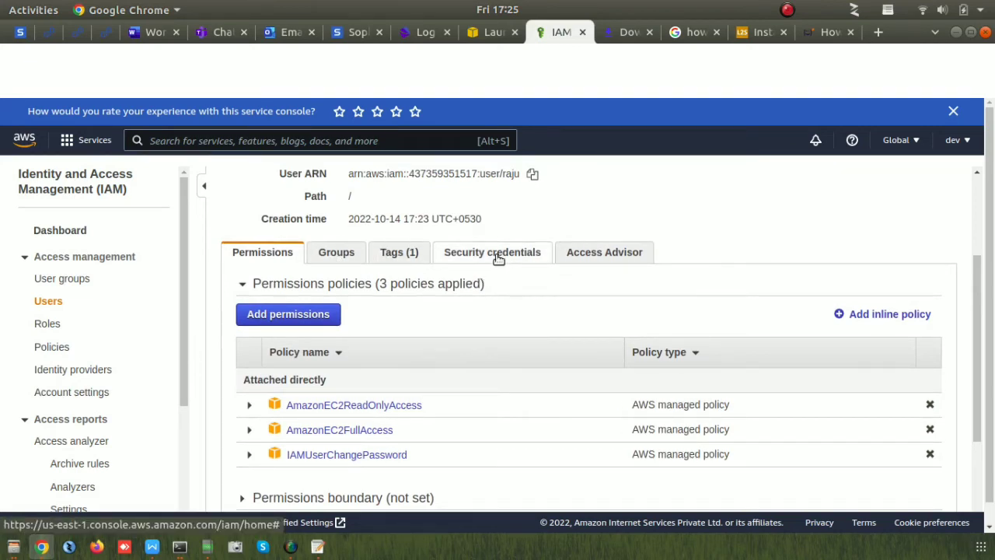
Step: On the Security credentials tab, choose Manage for the assigned MFA device
click(497, 258)
scroll(517, 328, down, 2)
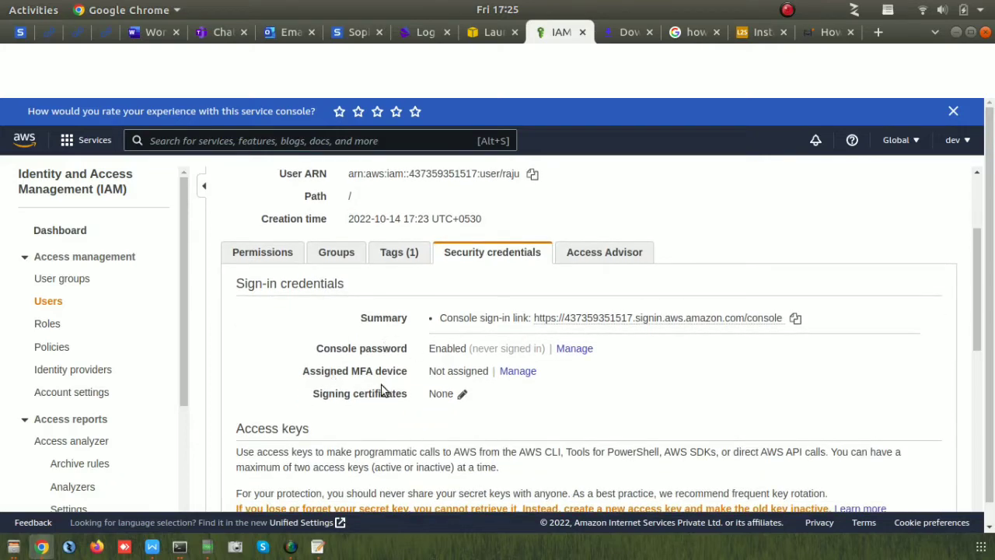
click(529, 372)
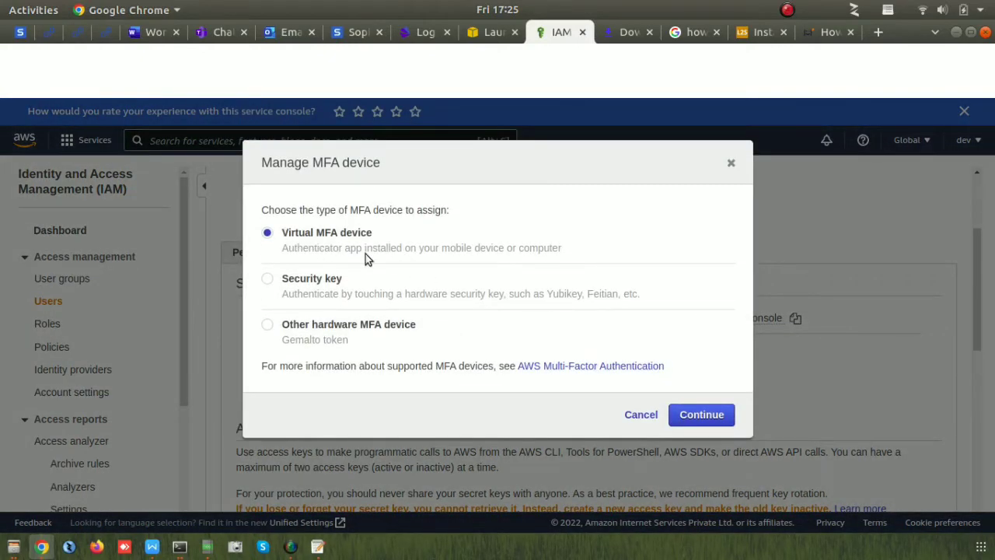
Step: Choose a virtual MFA device and display its QR code for the authenticator app
click(688, 413)
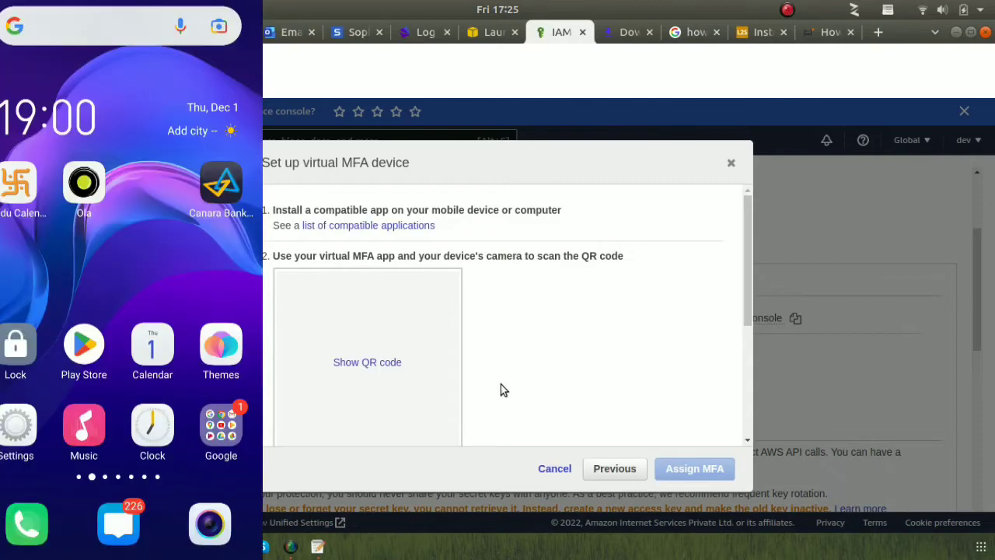
scroll(503, 389, down, 1)
scroll(501, 389, down, 1)
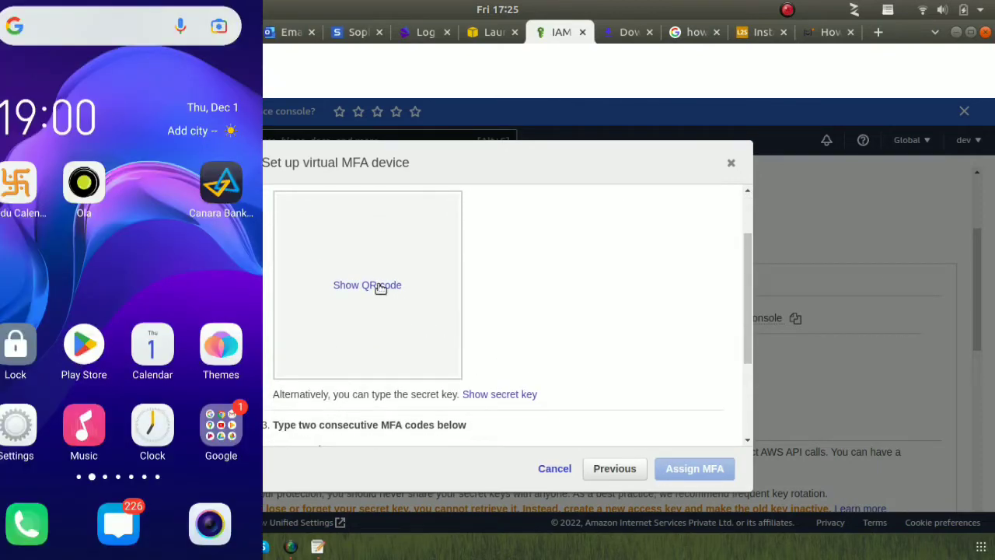
click(376, 285)
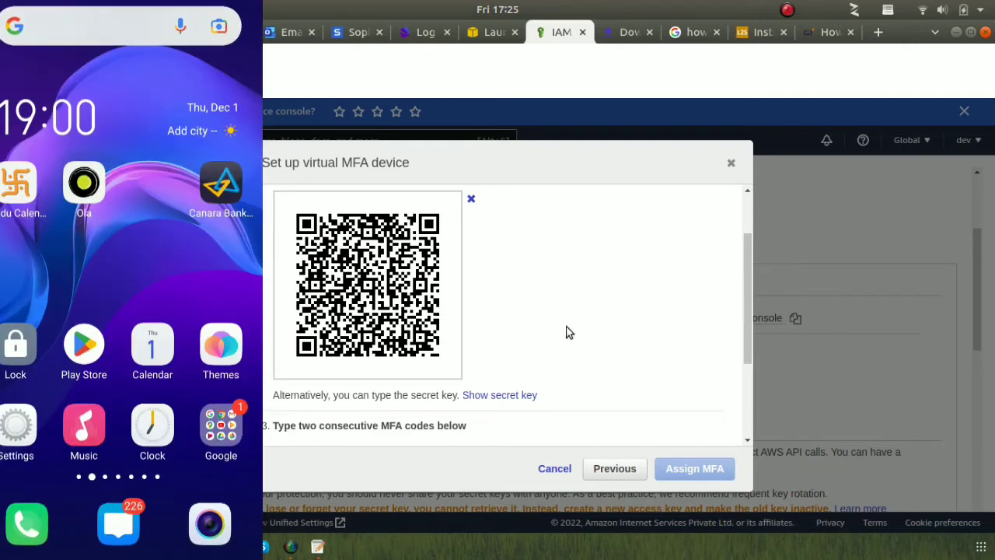
Step: Enter two consecutive authenticator codes and assign the virtual MFA device
scroll(570, 412, down, 2)
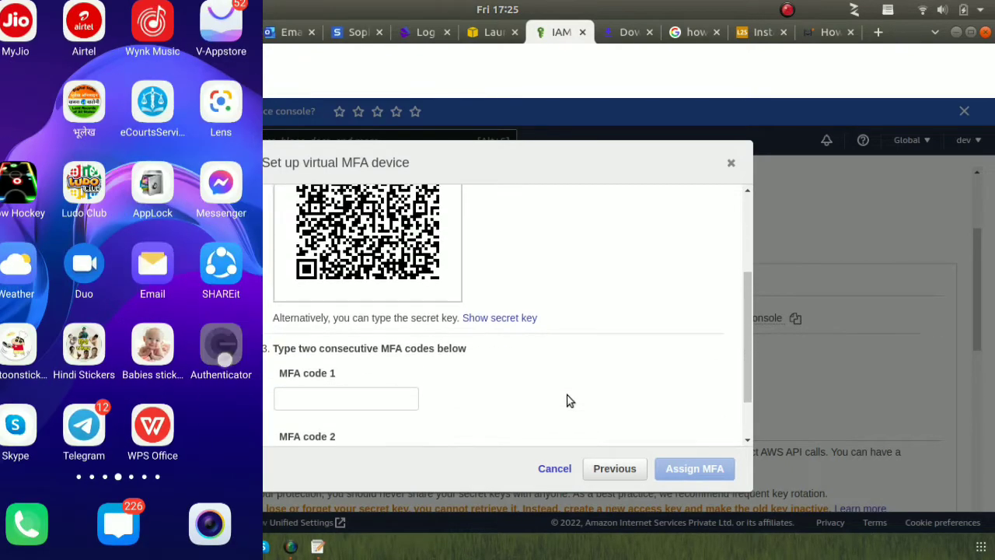
click(351, 391)
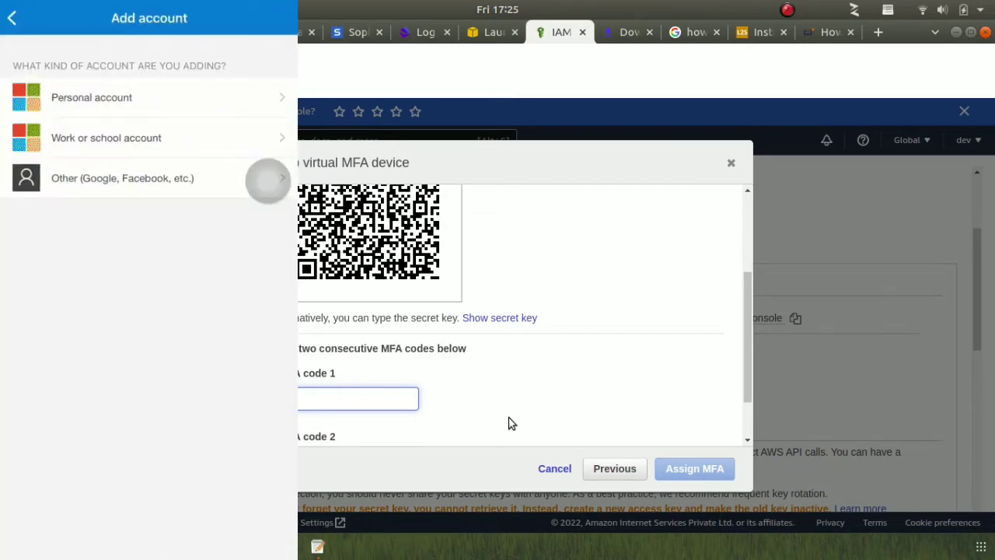
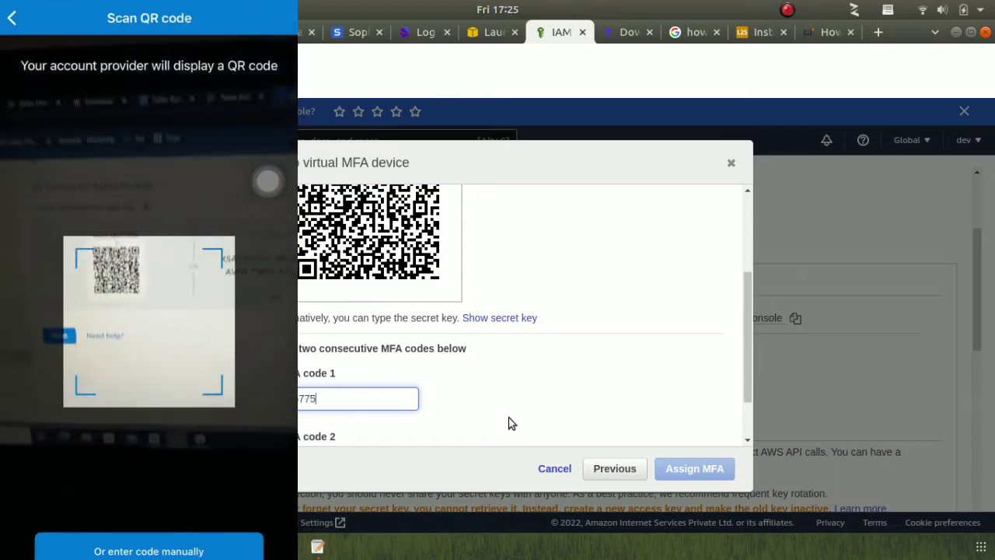
scroll(569, 391, down, 1)
click(389, 395)
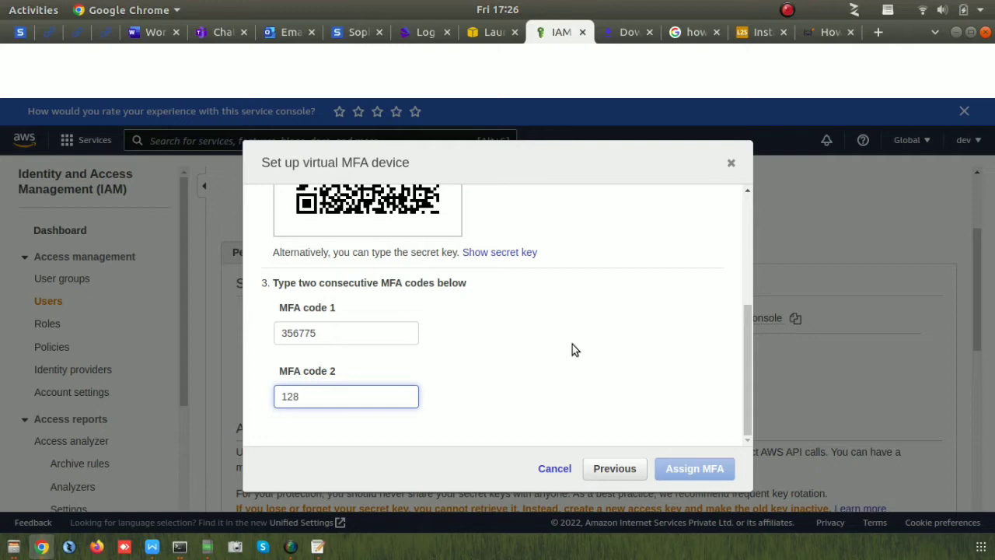
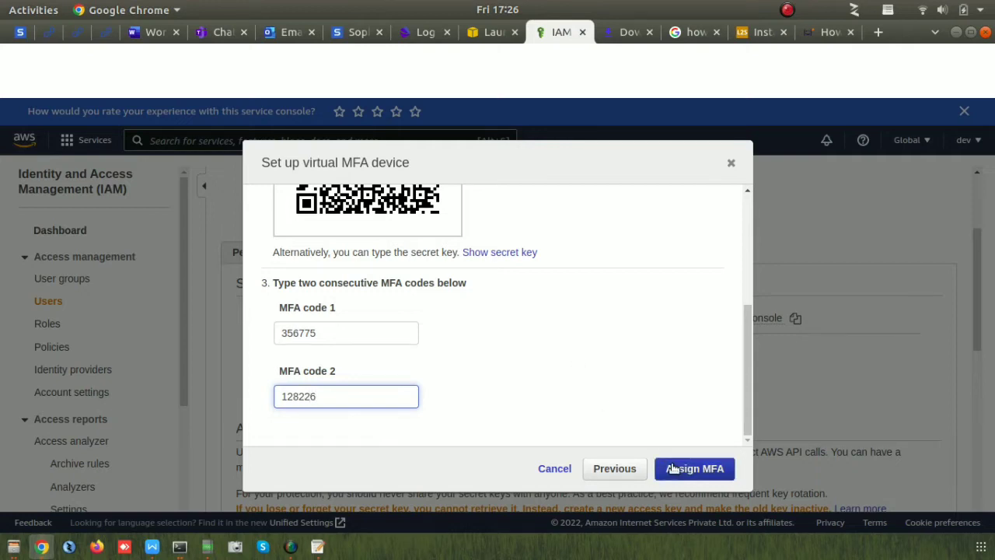
click(675, 470)
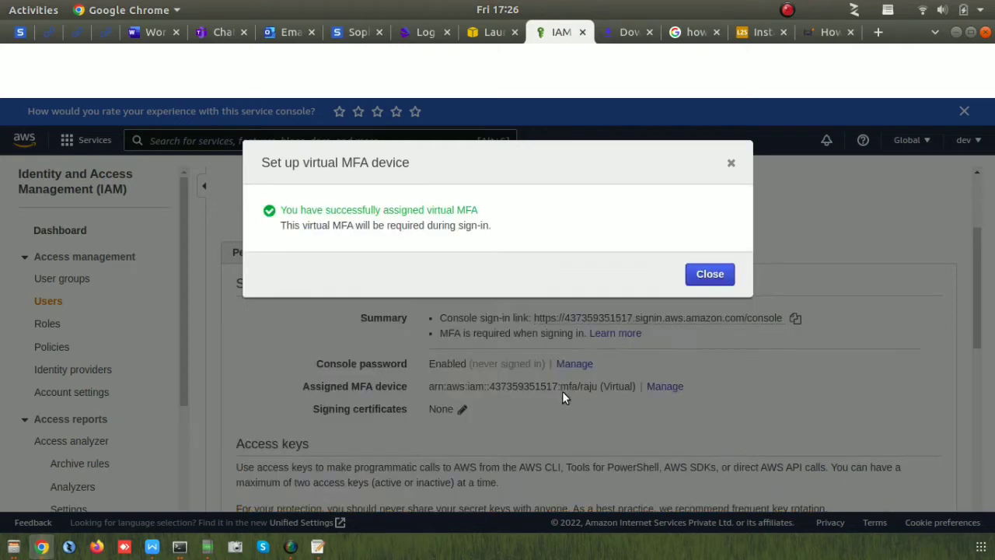
Step: Close the MFA success message and open IAM Account settings to view the password policy
click(706, 276)
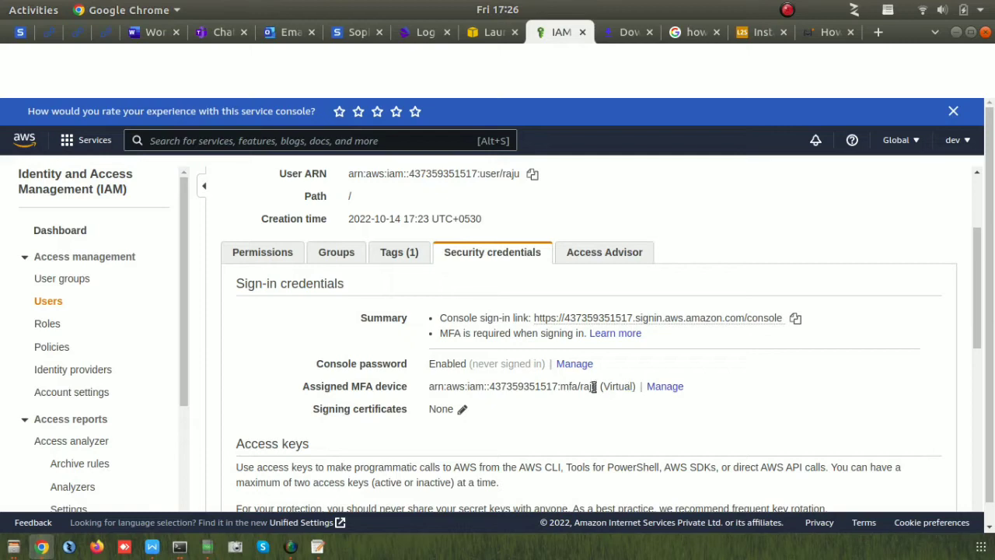
scroll(593, 395, down, 4)
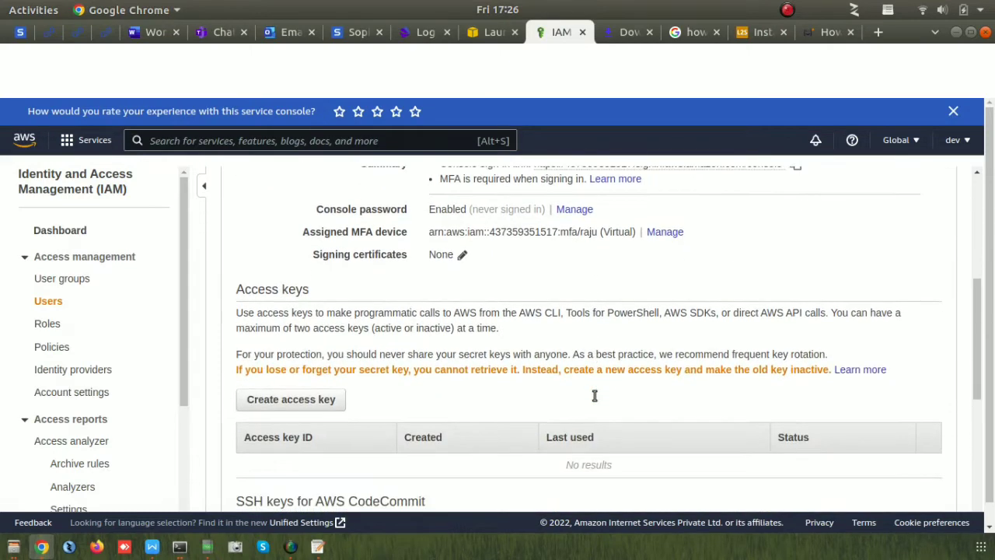
scroll(593, 395, up, 3)
scroll(594, 398, up, 3)
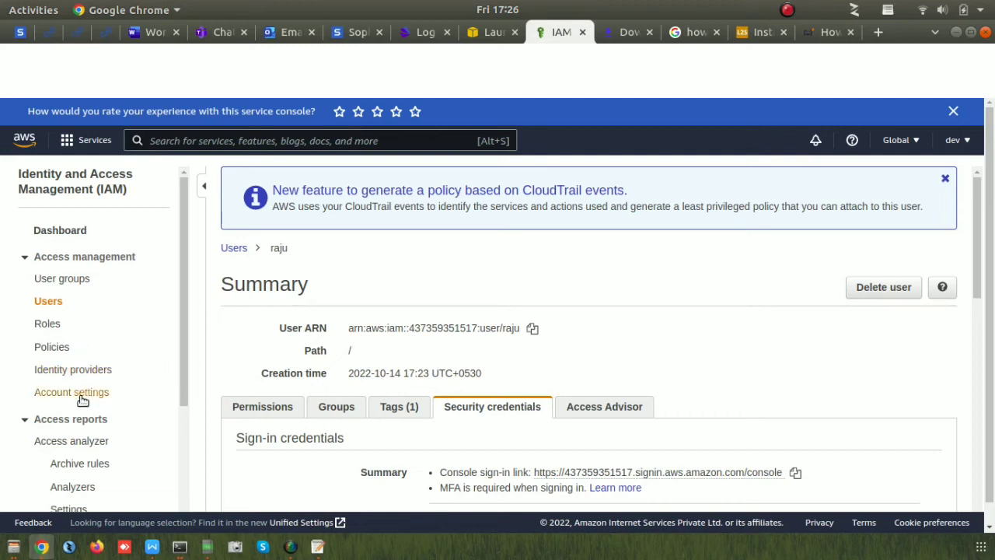
scroll(140, 386, down, 4)
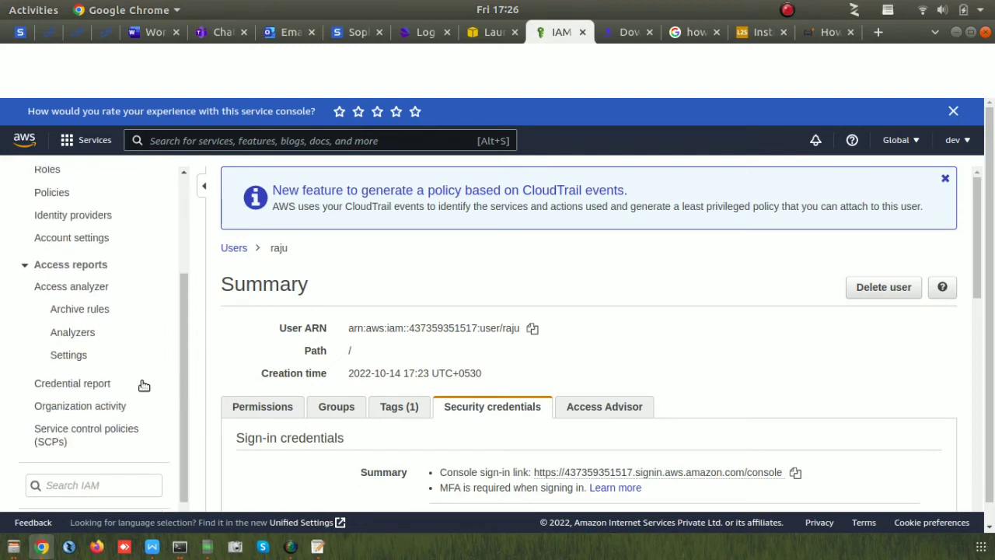
scroll(144, 386, up, 4)
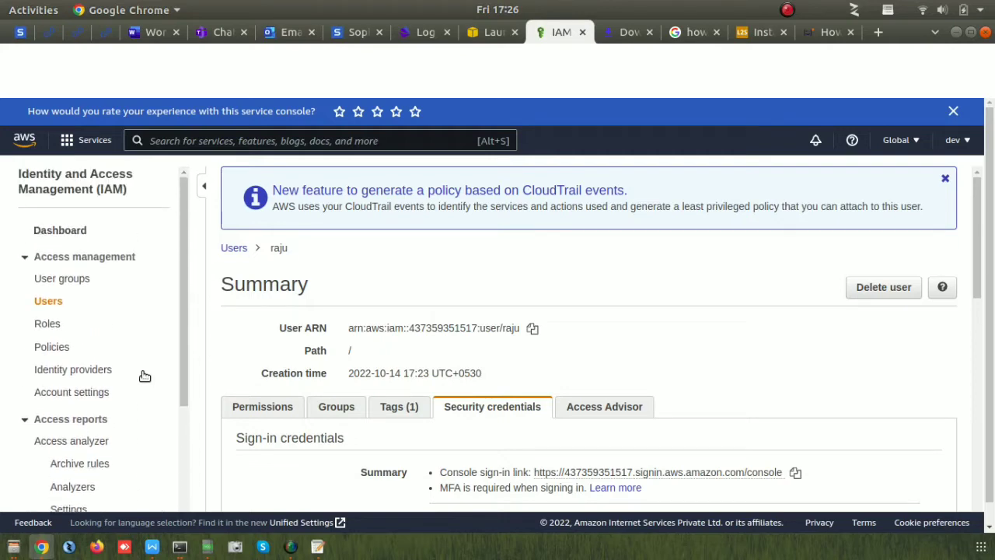
click(90, 398)
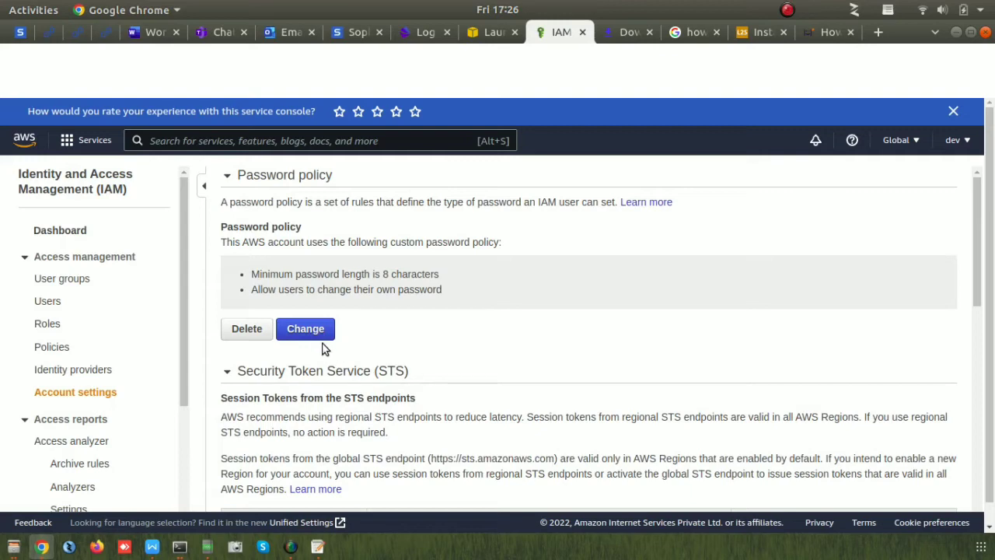
Step: Scroll to the Password policy section and open its edit form
scroll(378, 366, down, 5)
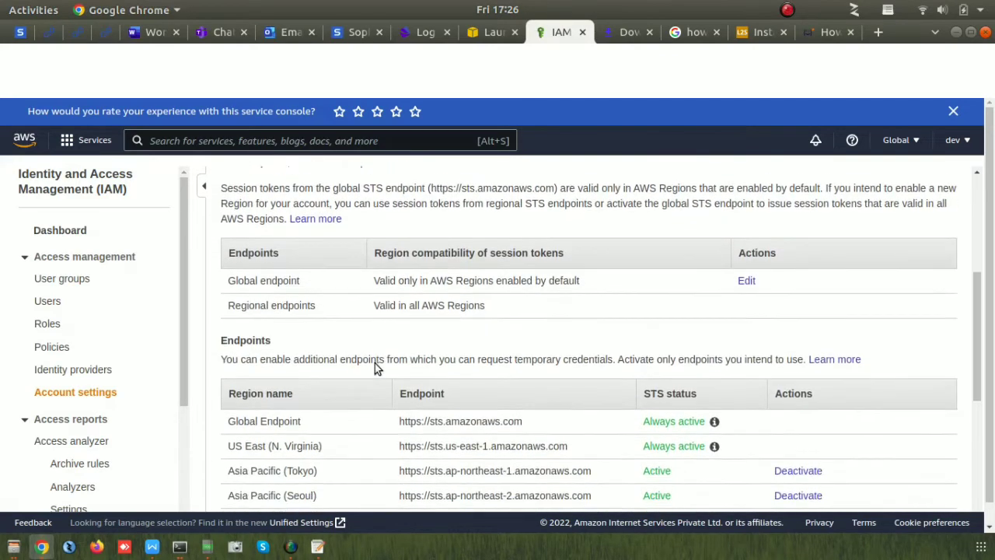
scroll(377, 363, down, 3)
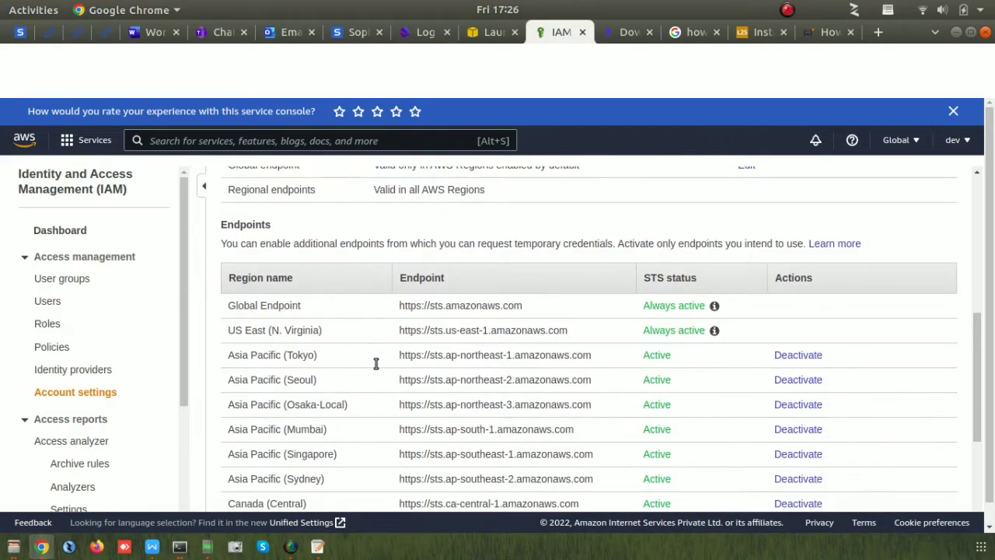
scroll(375, 364, up, 9)
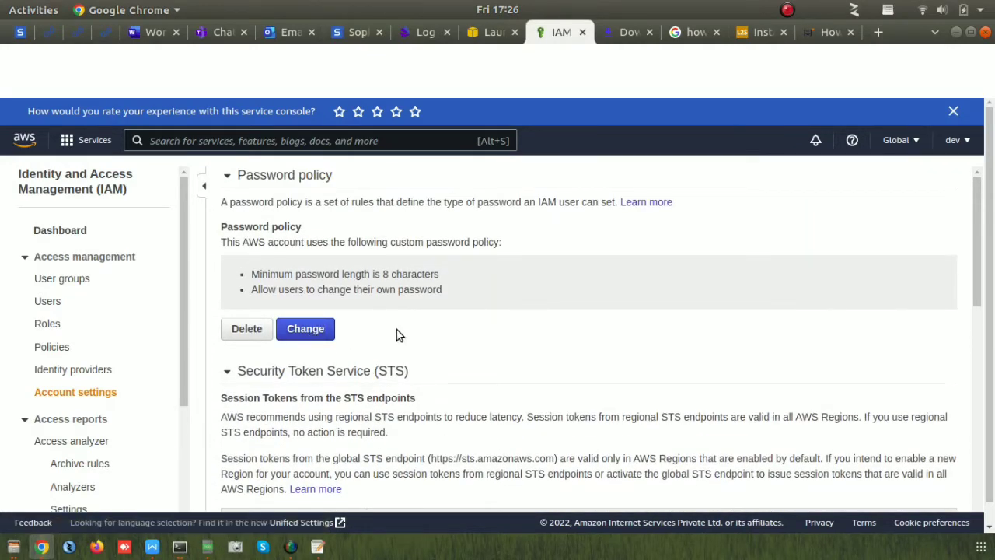
click(305, 335)
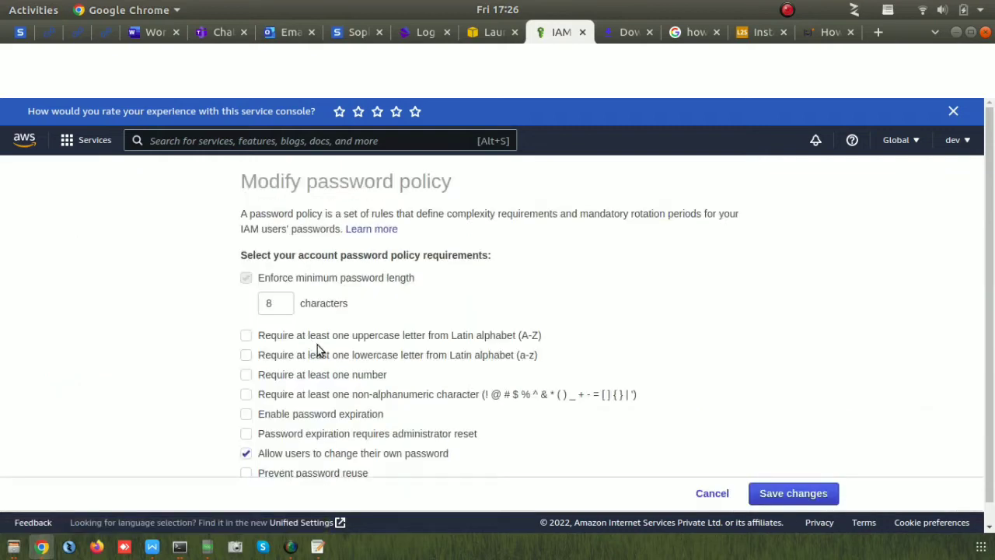
scroll(373, 327, down, 1)
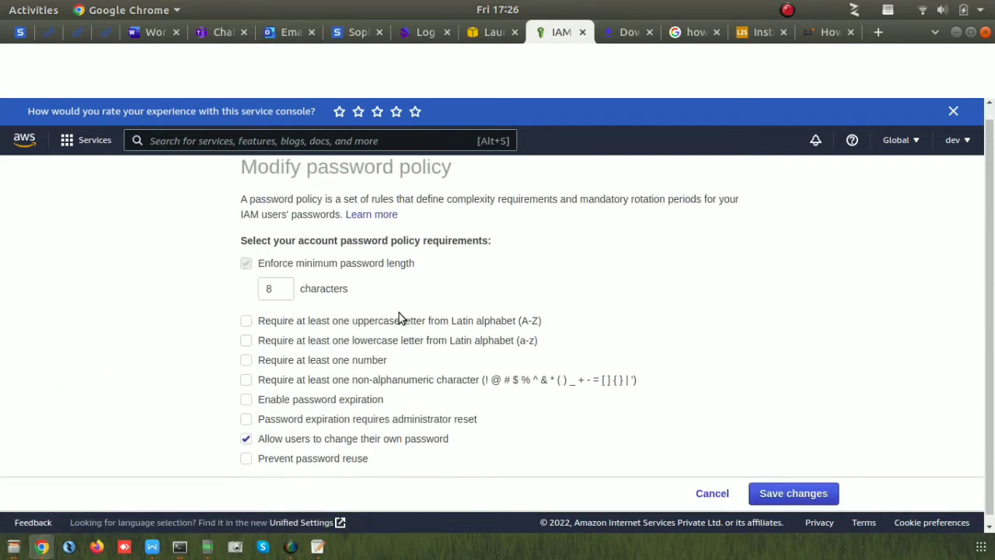
Step: Save the policy with 8-character minimum and users allowed to change their password, then launch Firefox
click(246, 436)
click(246, 434)
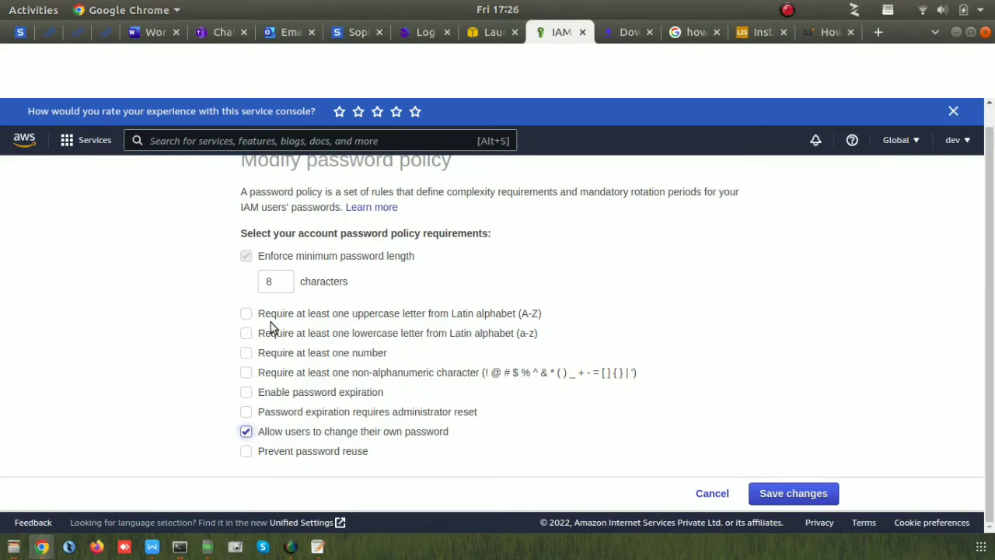
click(287, 280)
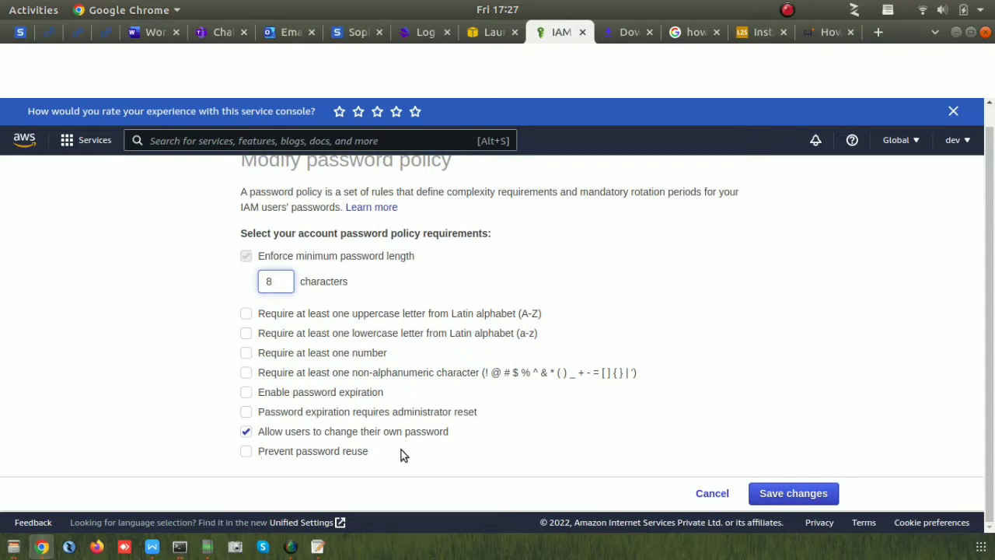
click(812, 494)
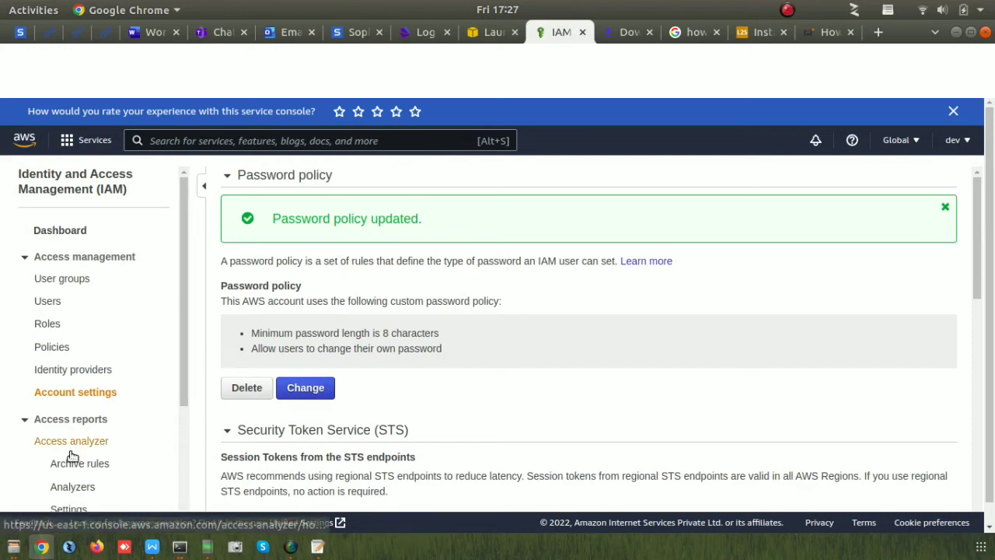
click(97, 547)
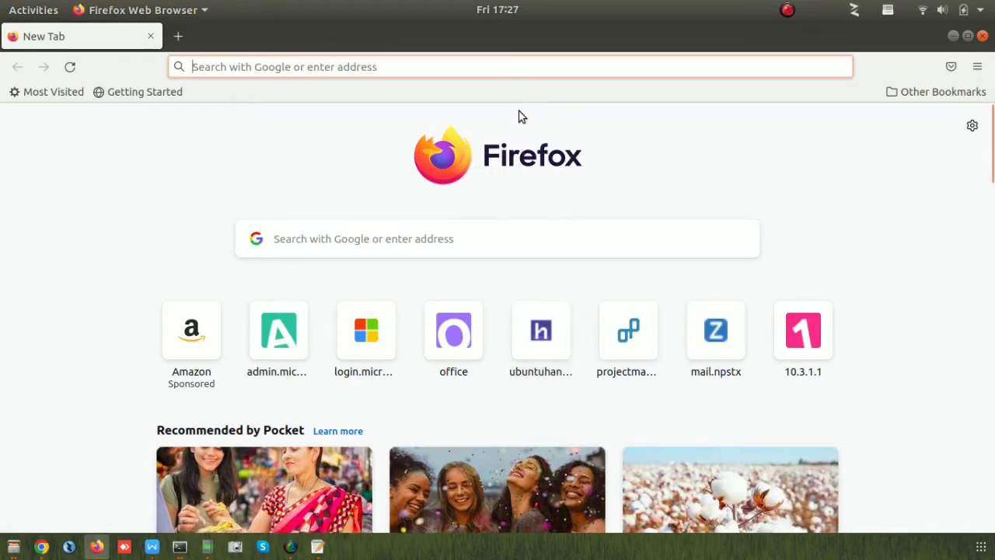
Step: Go to the Google home page in Firefox
text(gg)
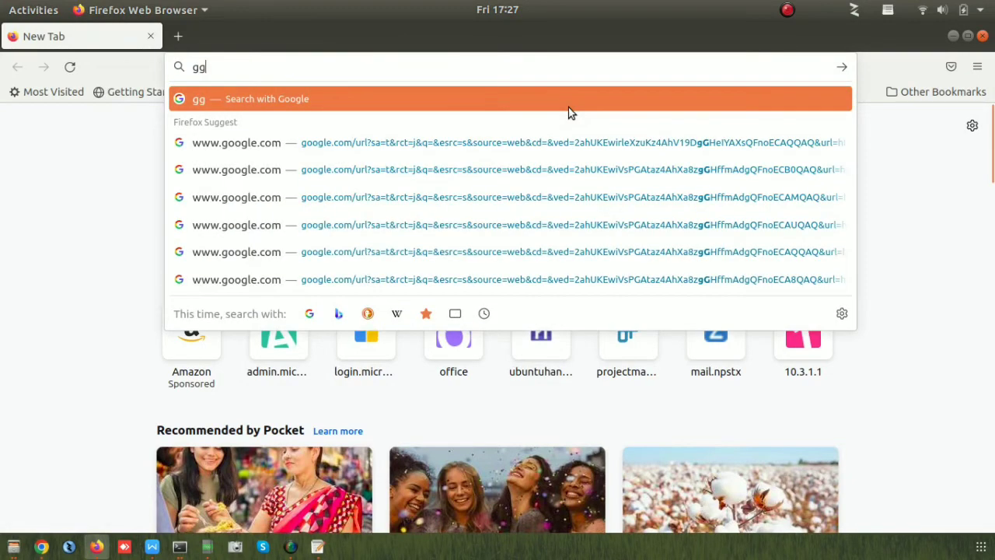
key(BackSpace)
text(oo)
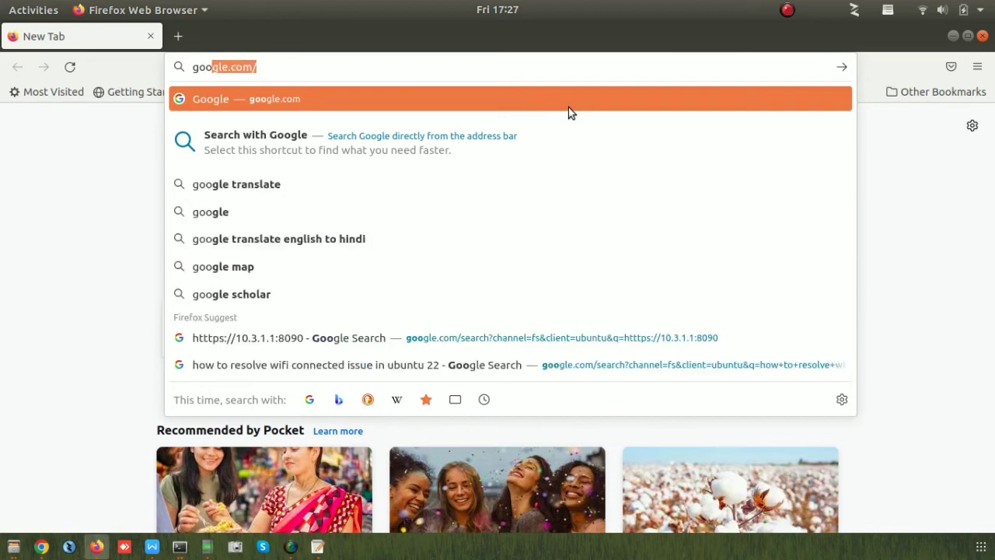
key(Return)
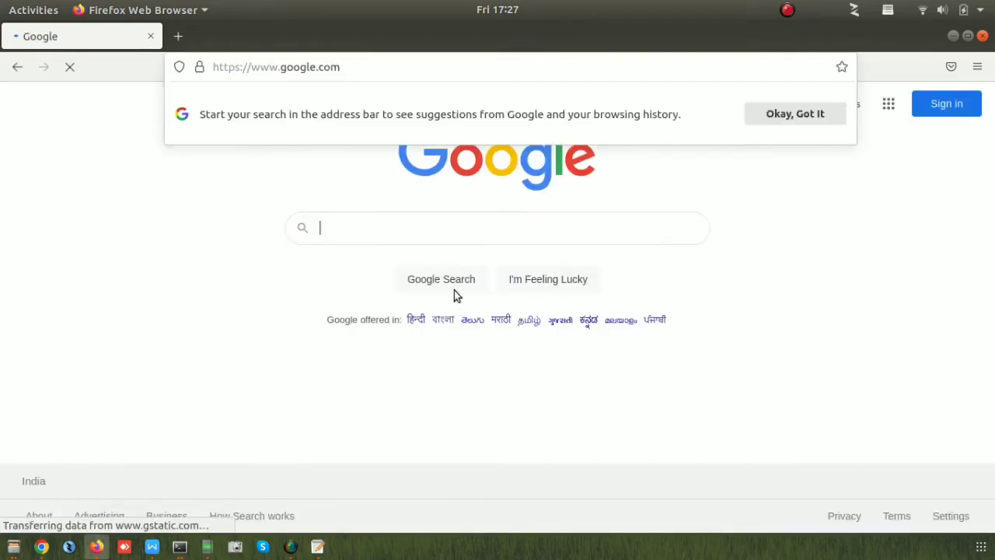
Step: Search Google for 'aws console login' and open the AWS Management Console result
click(462, 230)
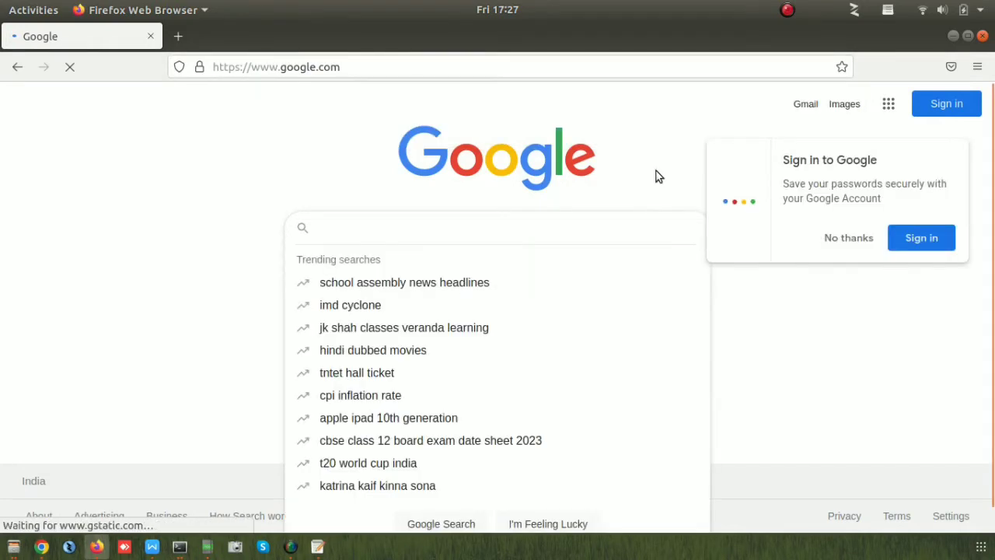
text(s)
key(BackSpace)
text(aw)
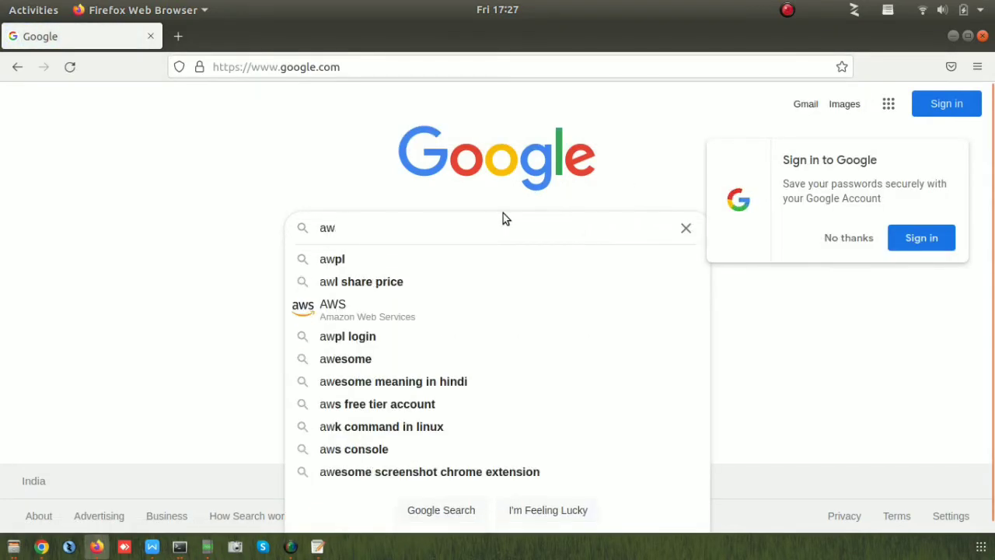
text(s co)
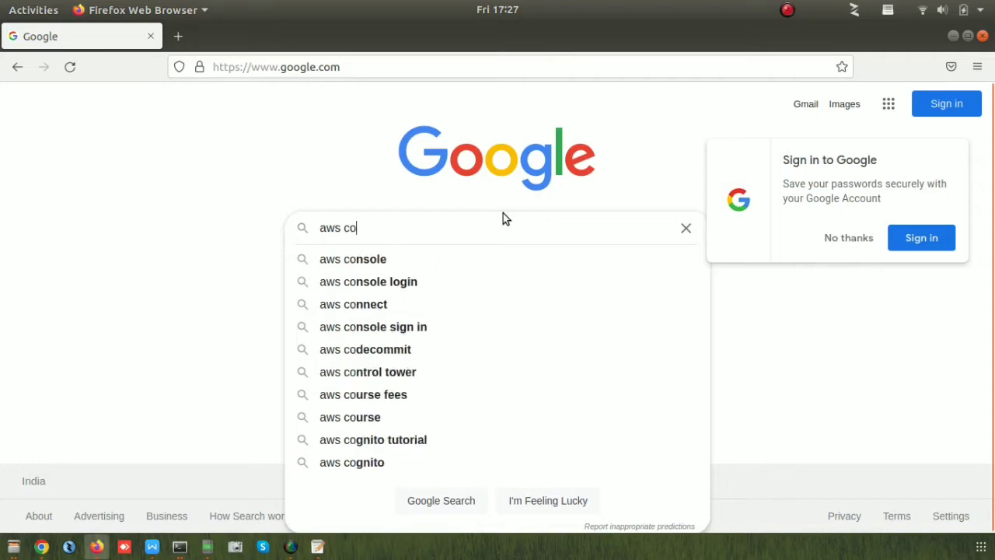
click(417, 287)
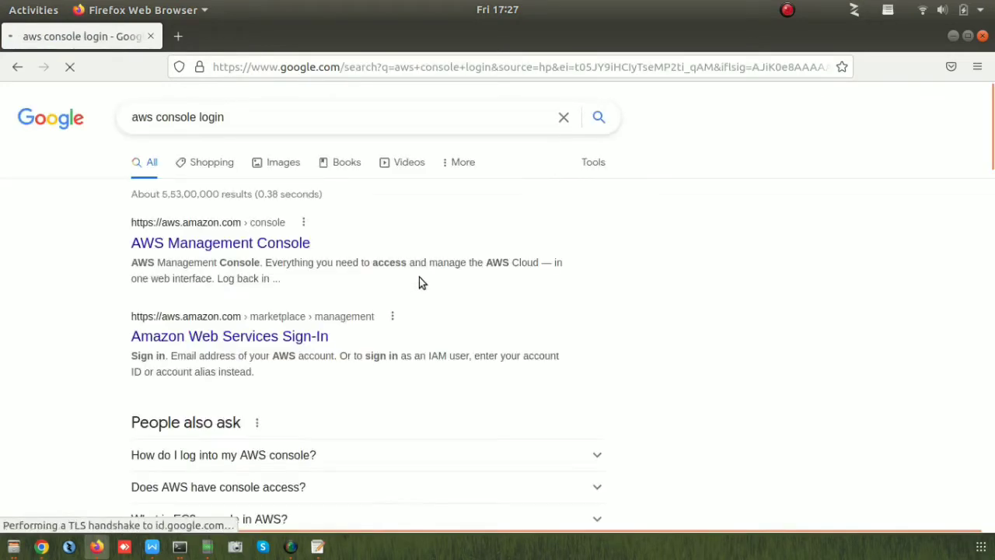
click(225, 243)
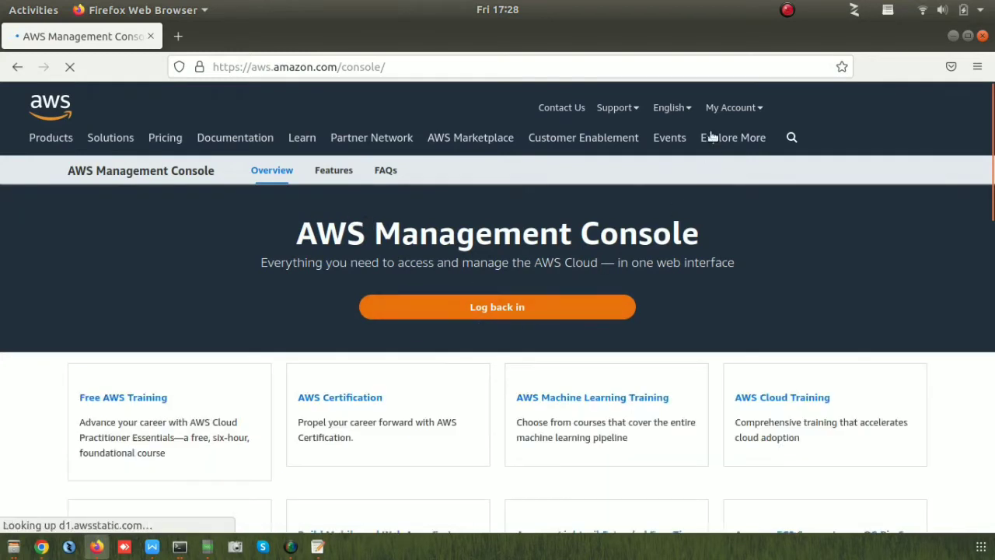
Step: Reach AWS sign-in via My Account > Sign In, choose IAM user, then return to Chrome
click(758, 109)
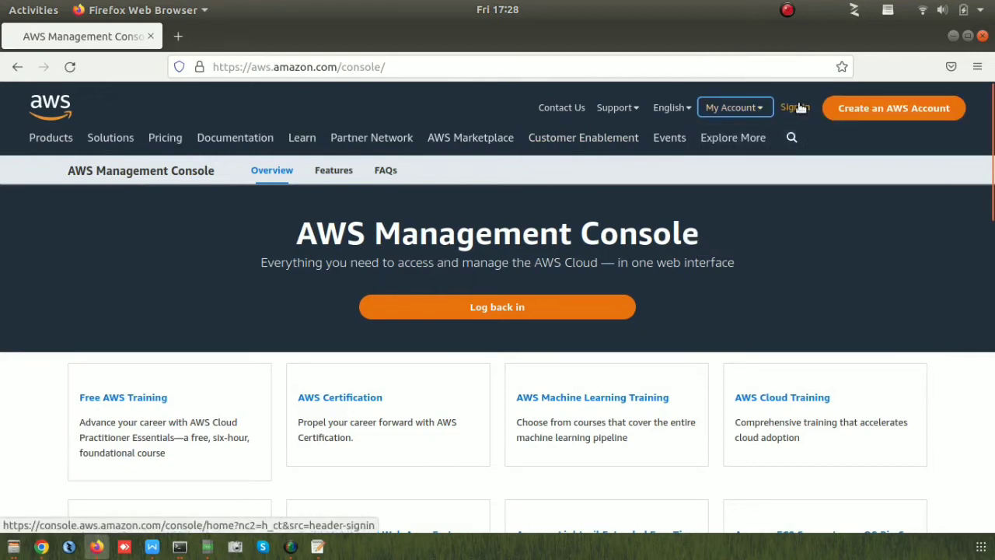
click(796, 108)
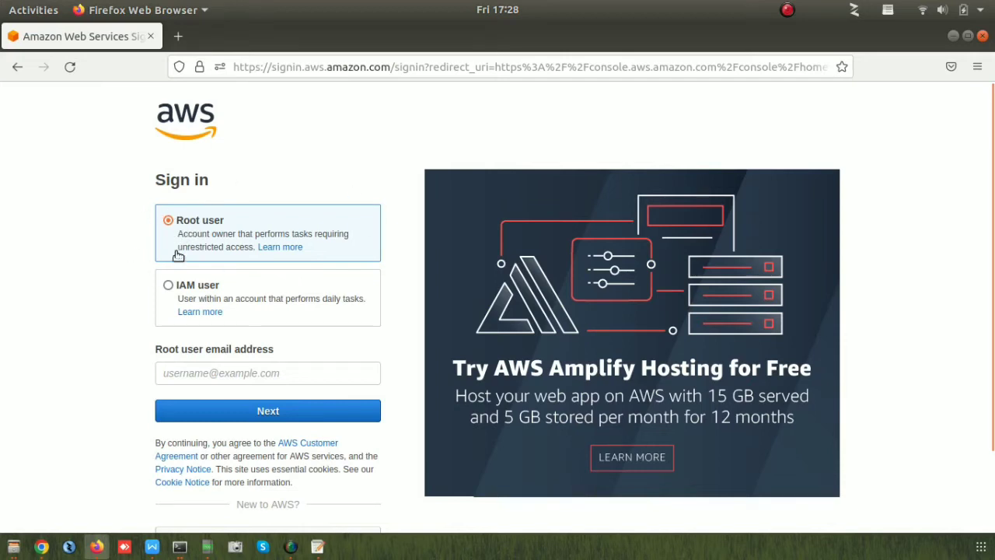
click(168, 286)
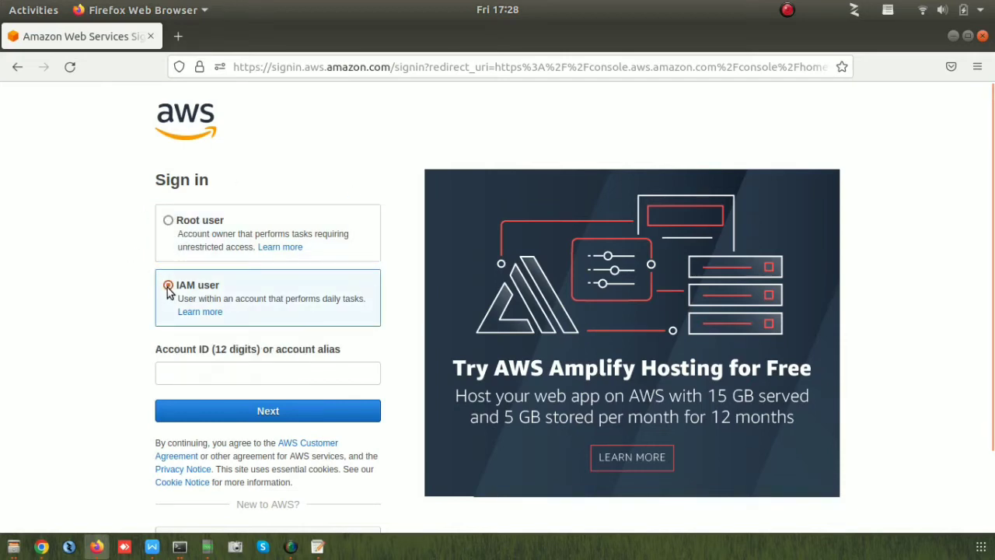
click(214, 364)
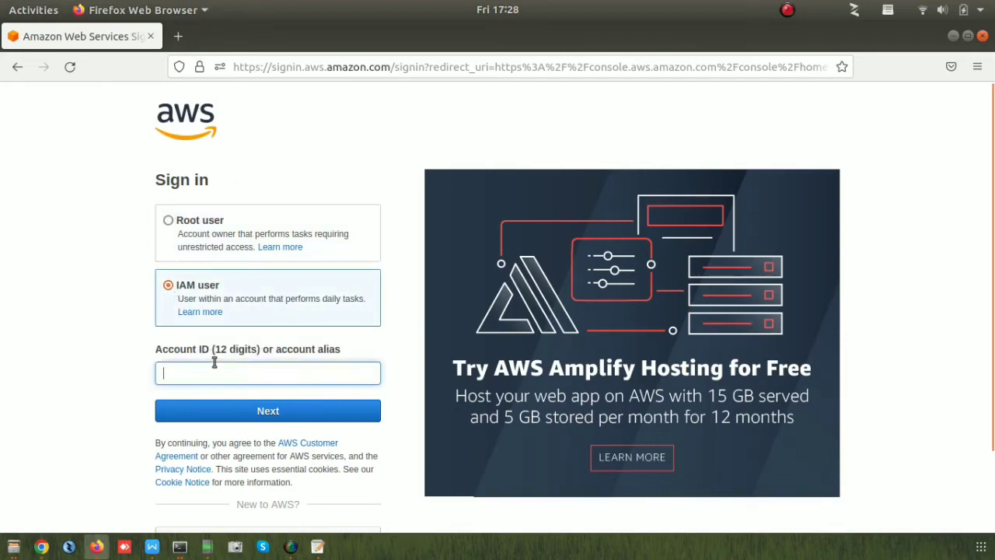
click(41, 546)
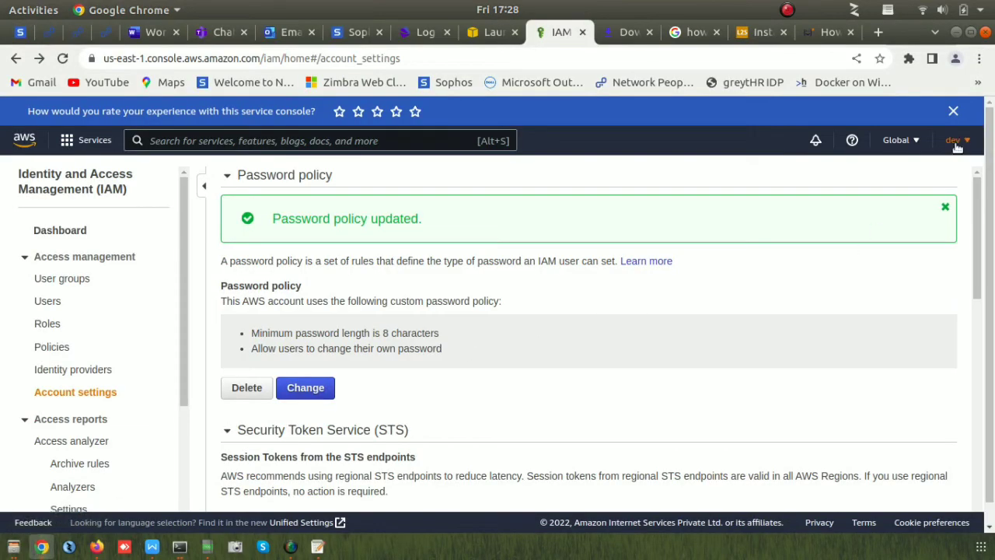
Step: Open the Account page from the dev account menu and select the Account Id digits to copy
click(955, 140)
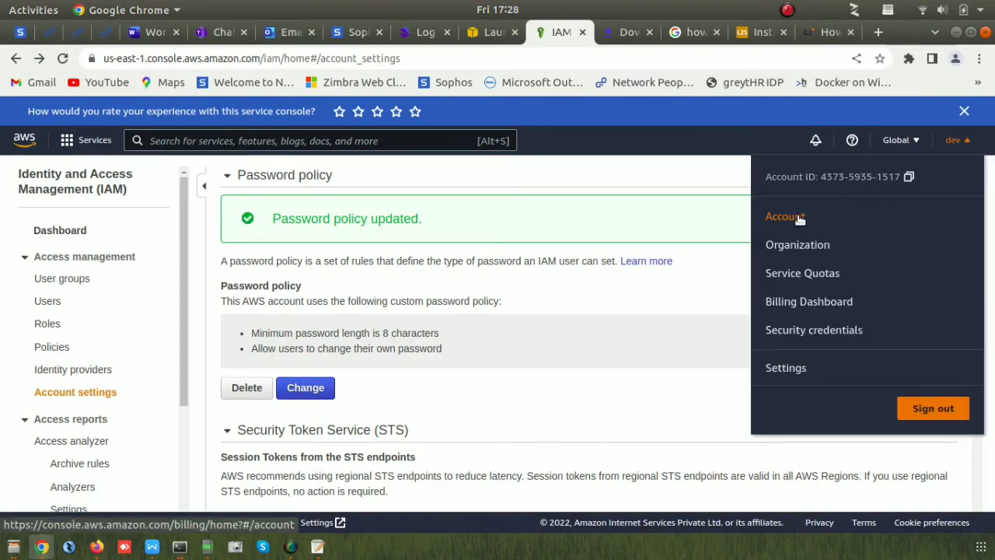
click(796, 216)
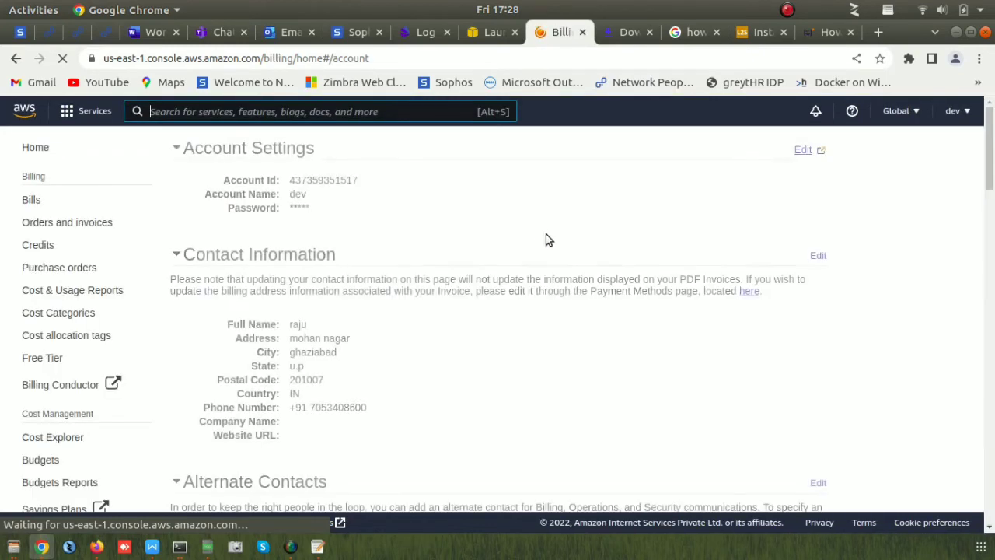
mouse_move(355, 180)
mouse_down()
mouse_move(290, 179)
mouse_move(352, 179)
mouse_up()
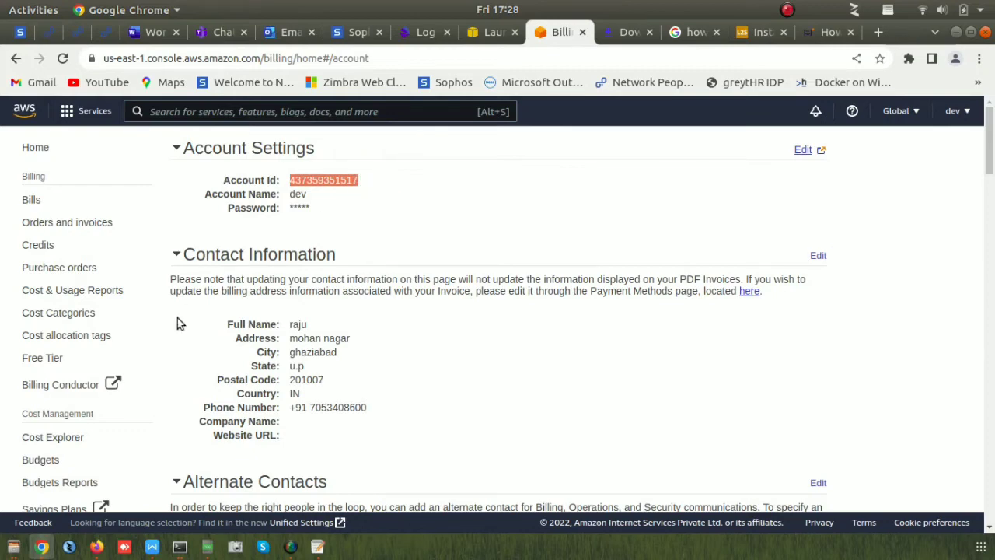
Step: Paste the account ID into the IAM user sign-in form, continue, and enter the IAM user name
click(96, 546)
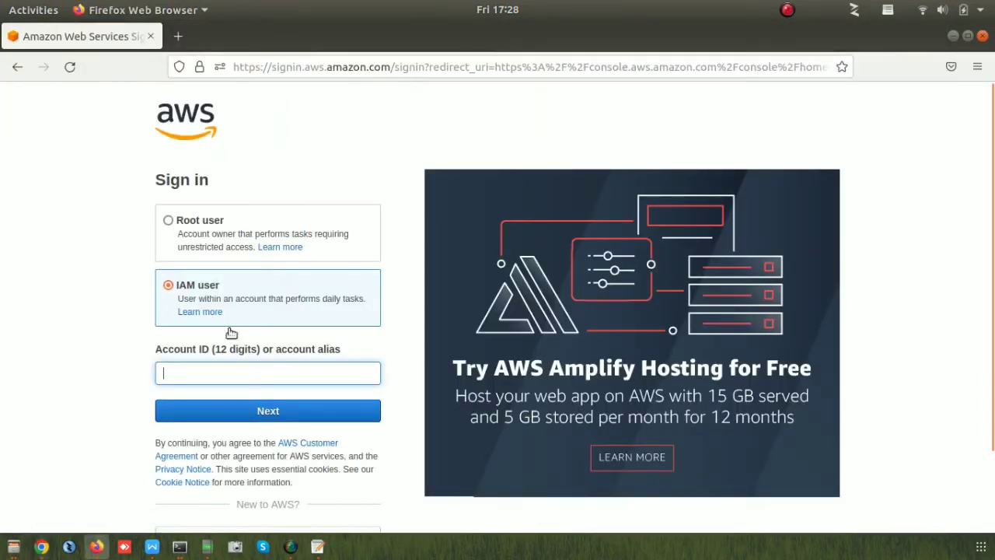
right_click(226, 365)
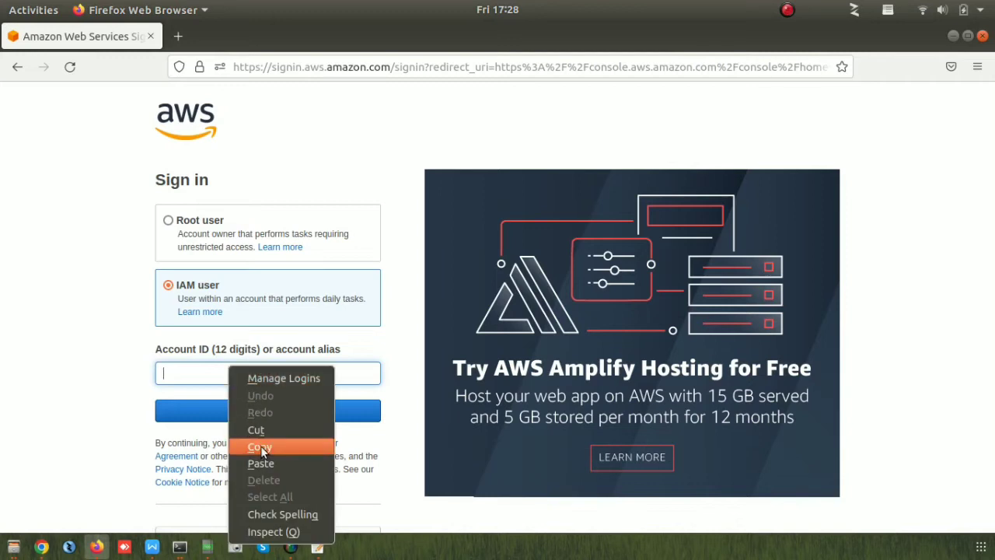
click(262, 459)
click(262, 410)
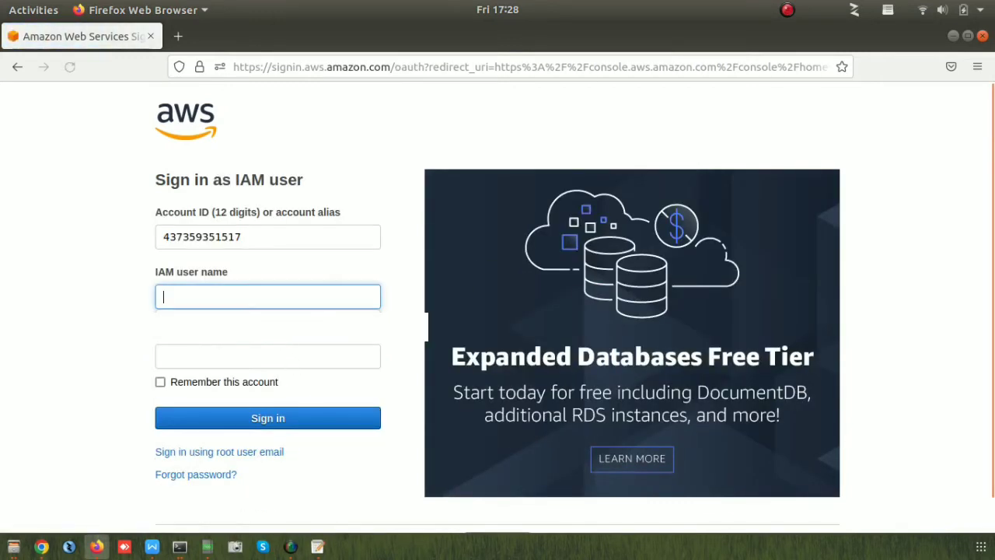
text(raju)
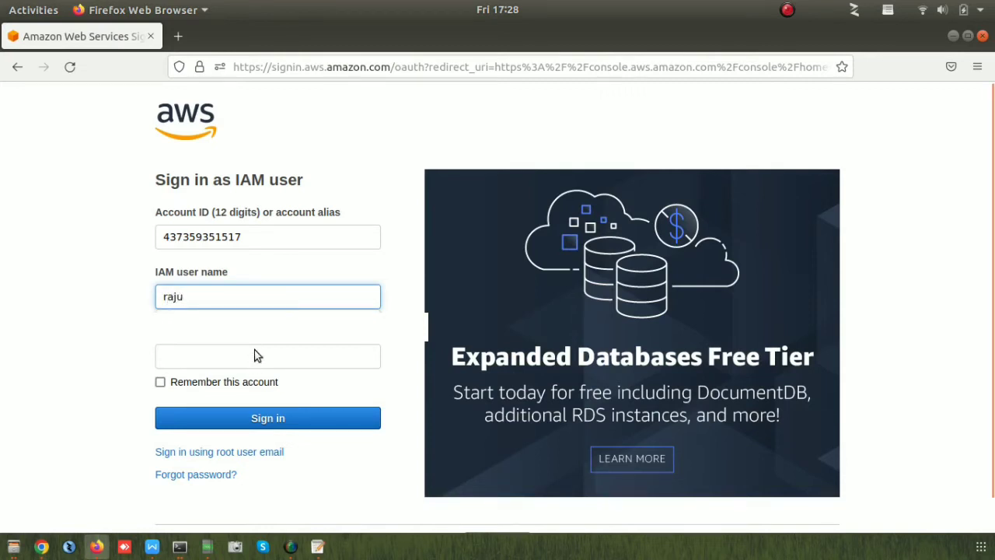
click(254, 356)
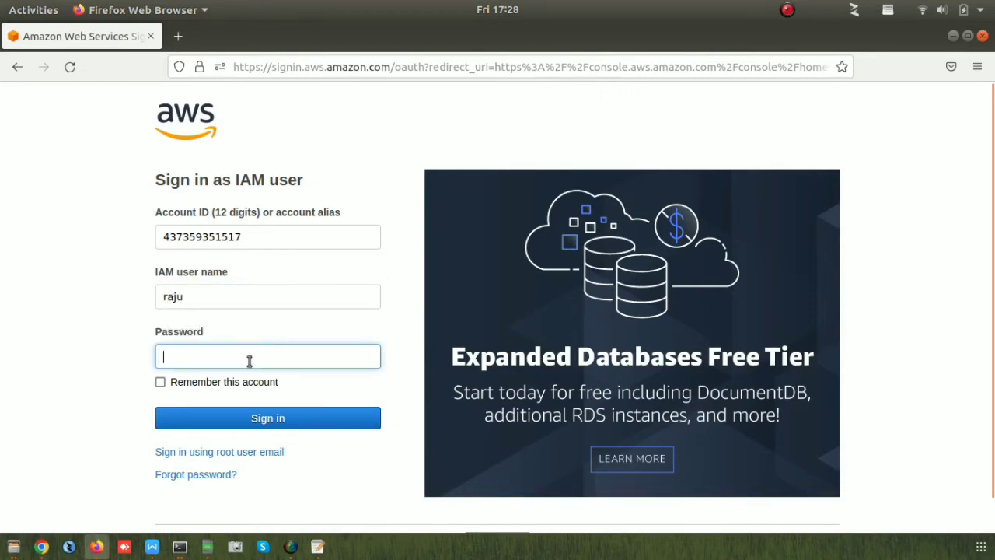
Step: Copy the saved password from the Text Editor notes and return to Firefox
click(317, 546)
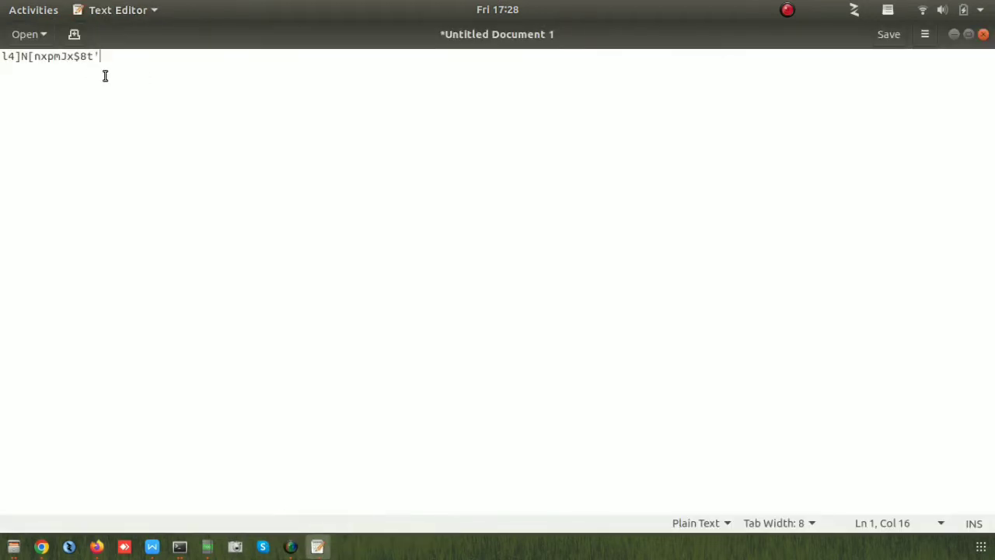
drag(104, 61, 2, 56)
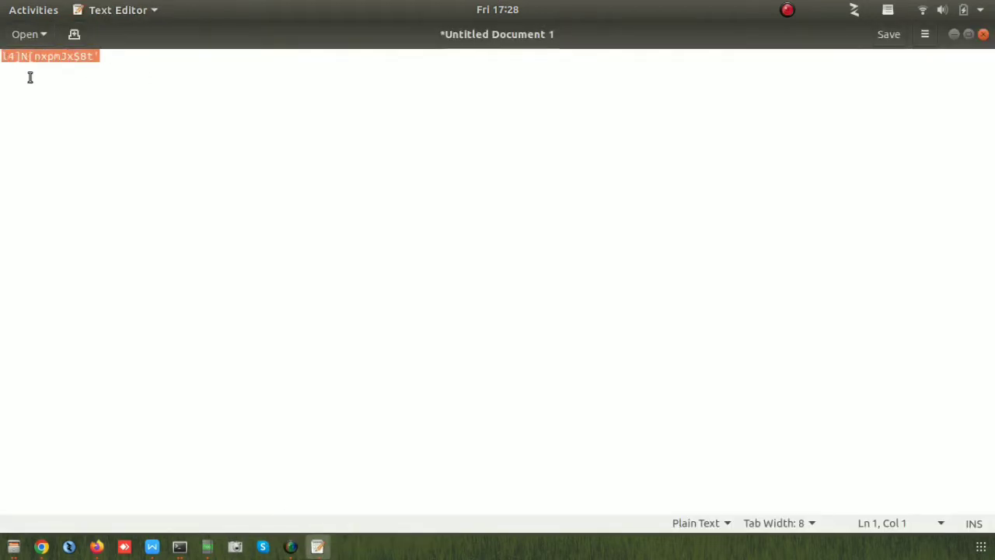
click(97, 546)
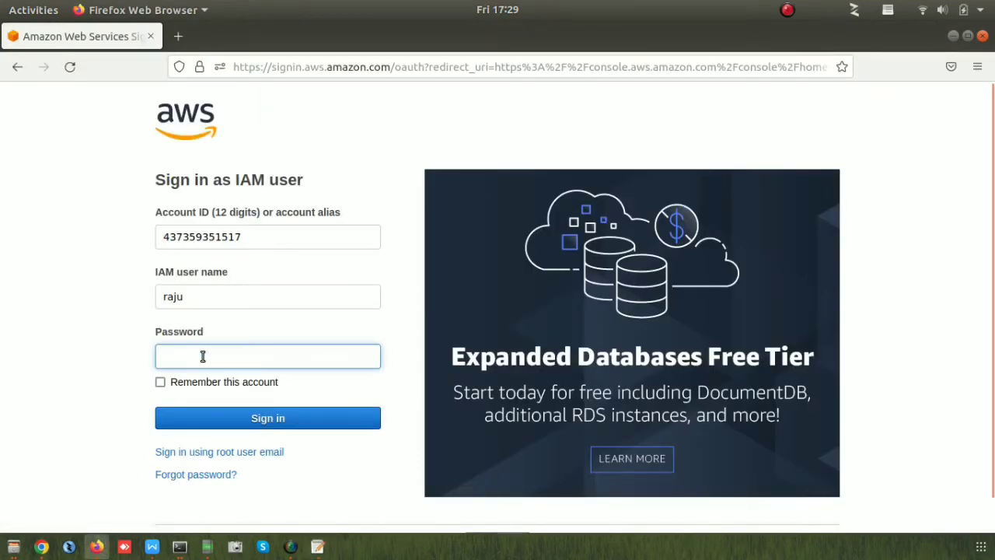
Step: Sign in with the pasted password, decline saving the login, and submit the authenticator's MFA code
key(ctrl+v)
click(220, 422)
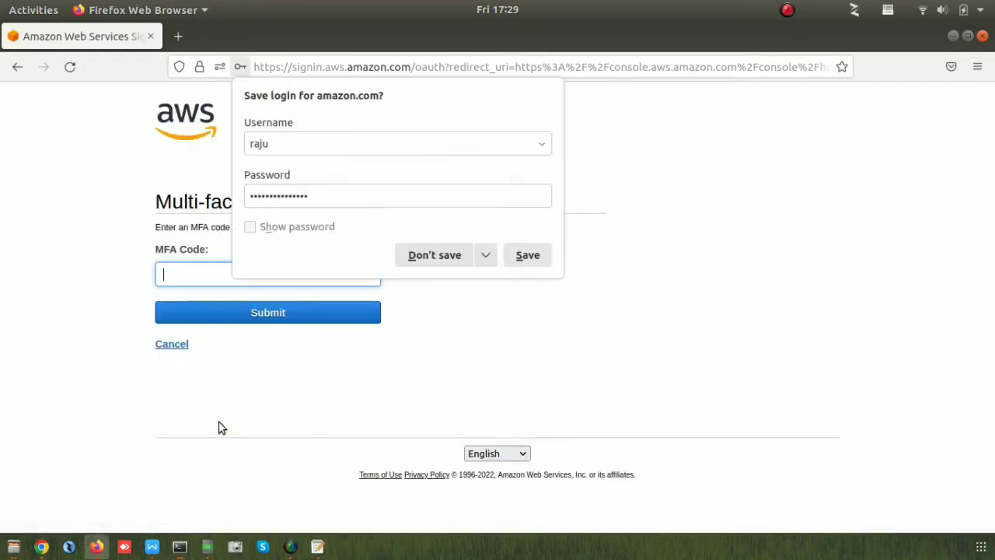
click(445, 261)
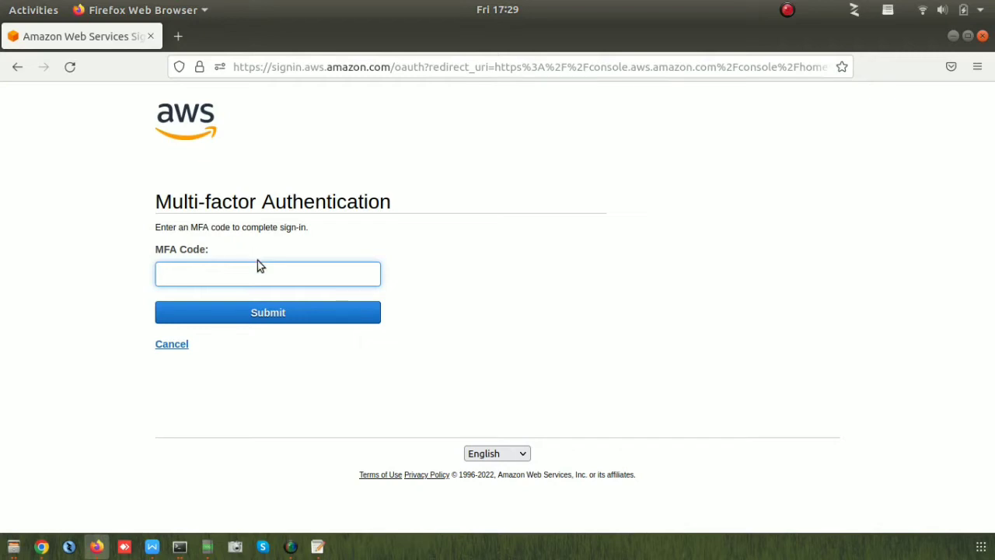
click(256, 308)
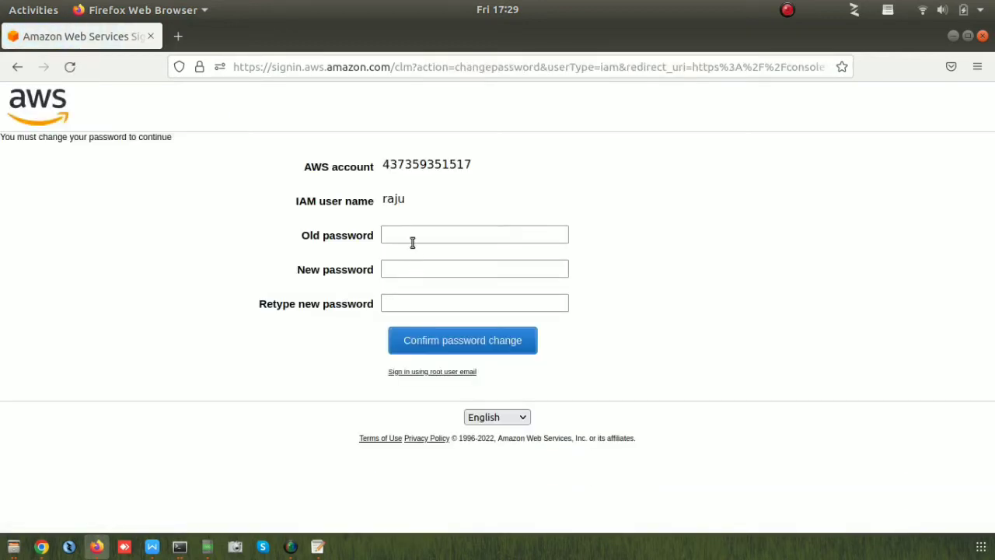
Step: Paste the old password, enter a 3-character new password and a 9-character retype, and confirm
click(412, 226)
click(412, 231)
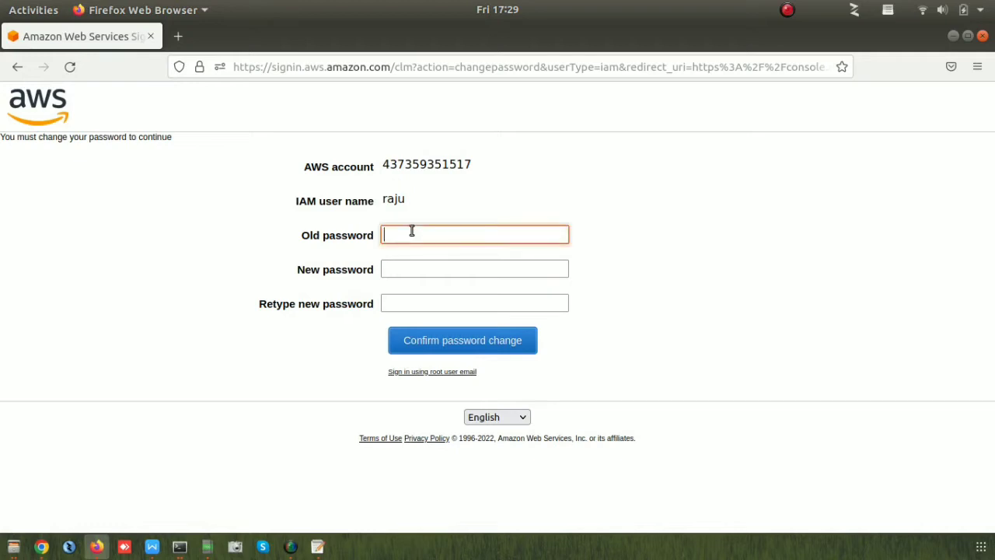
key(ctrl+v)
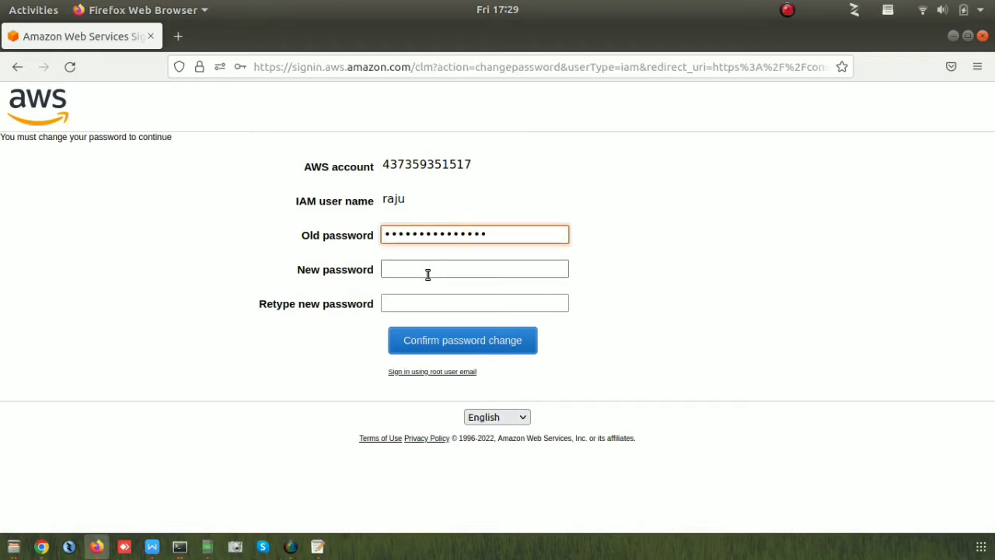
click(428, 270)
text(•••)
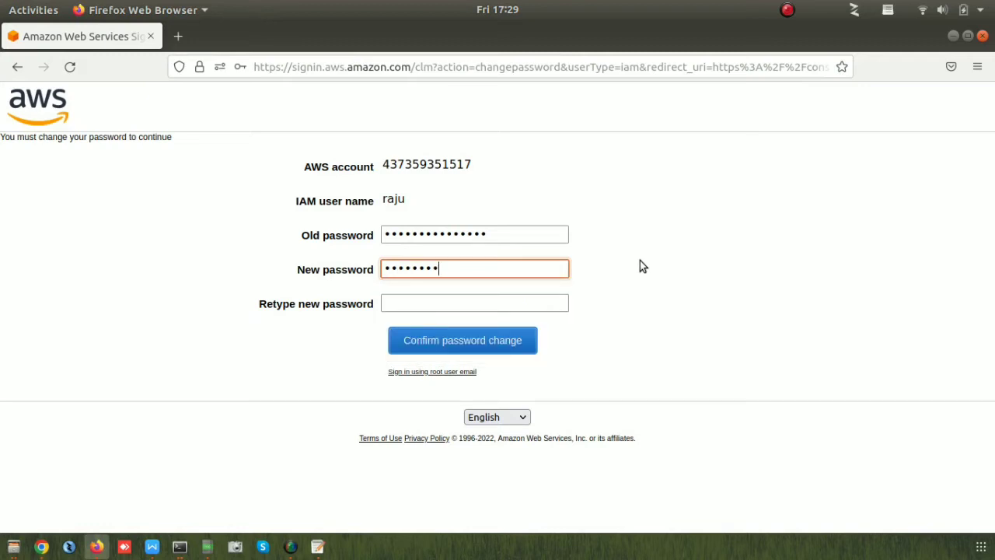
key(Tab)
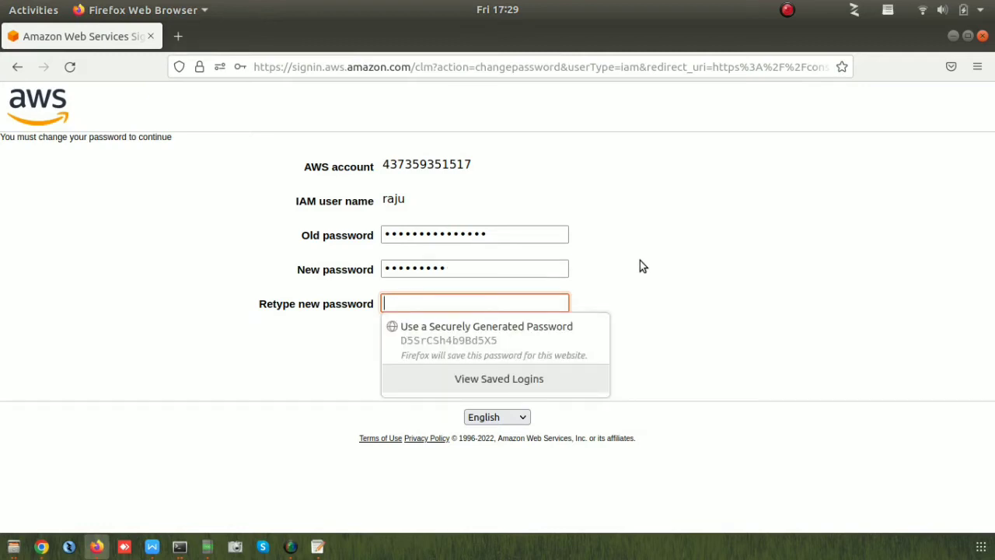
text(••)
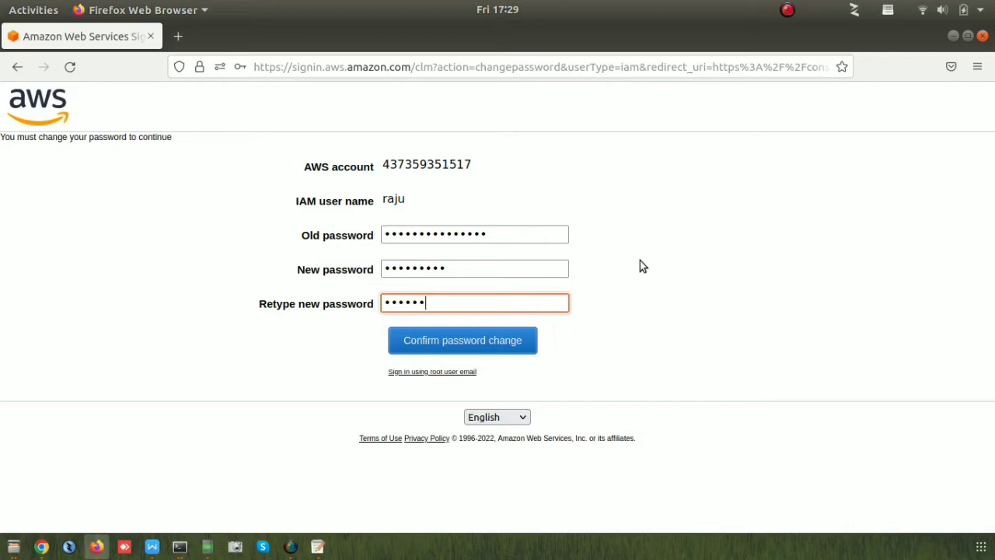
text(•••••••)
click(509, 338)
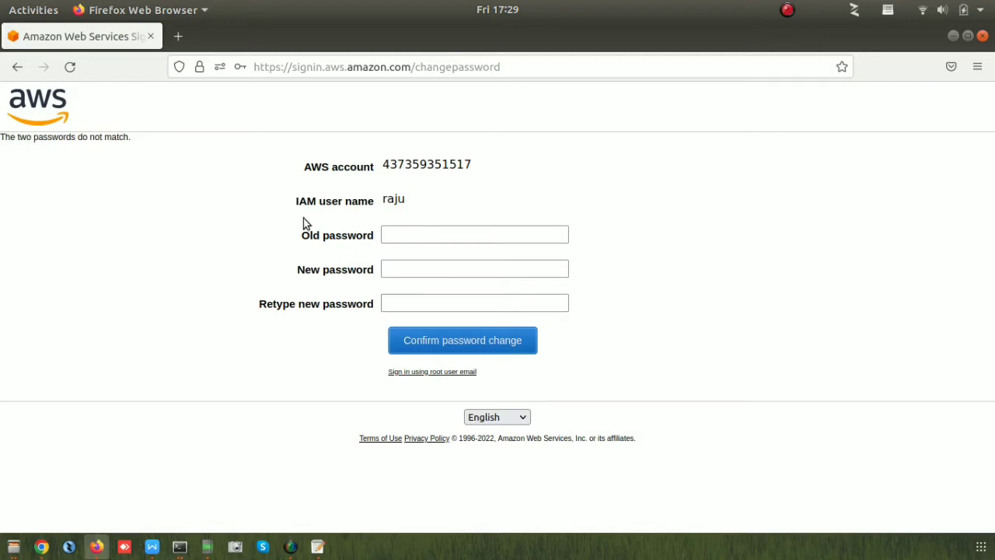
Step: Paste the old password again and type the new password into both new-password fields
click(401, 239)
right_click(401, 239)
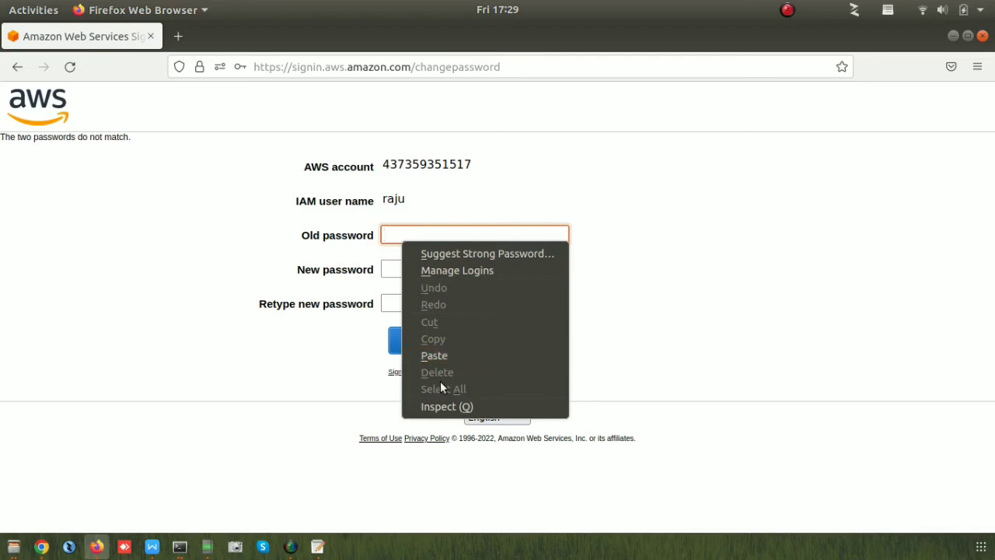
click(433, 355)
click(438, 269)
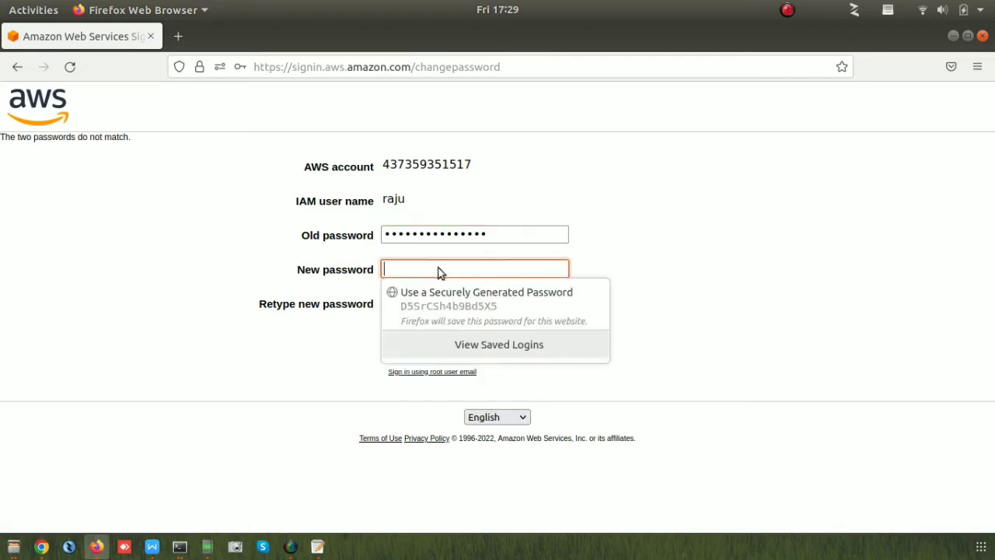
text(•)
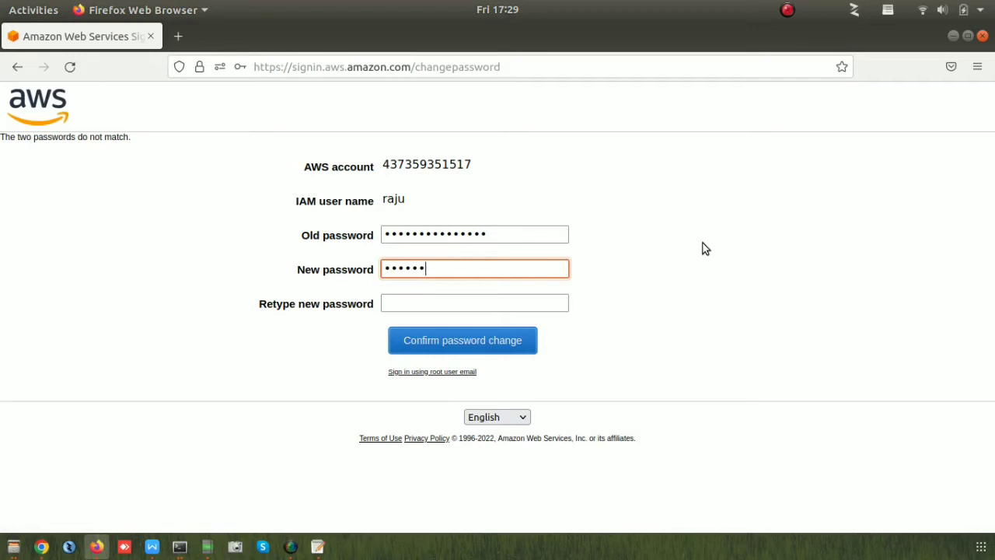
click(564, 303)
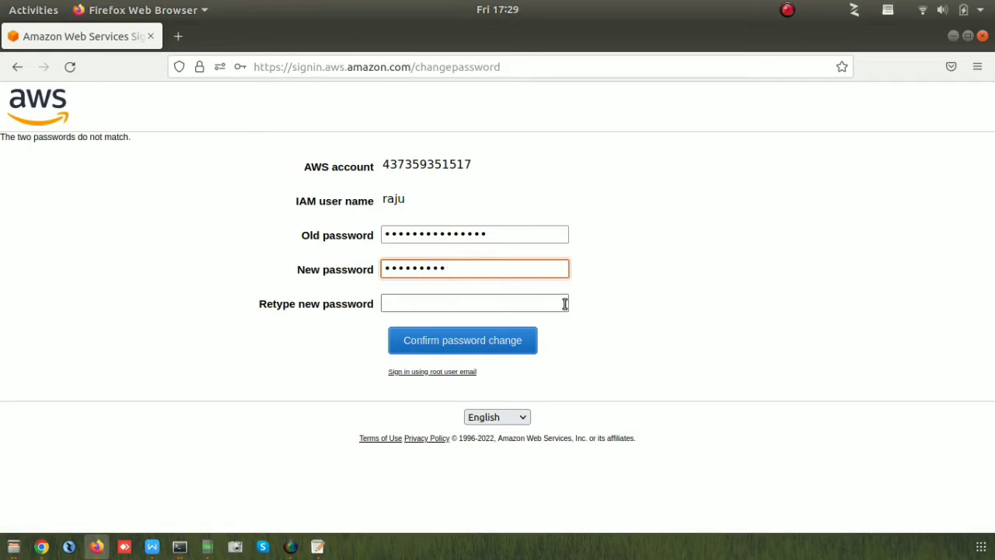
text(•)
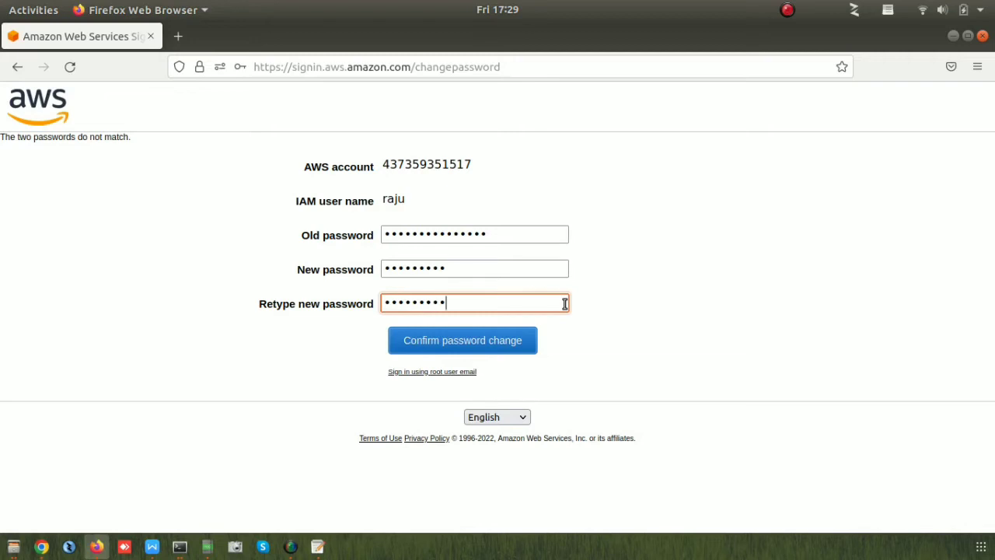
Step: Copy the selected password text from Text Editor and return to the password-change page
click(317, 547)
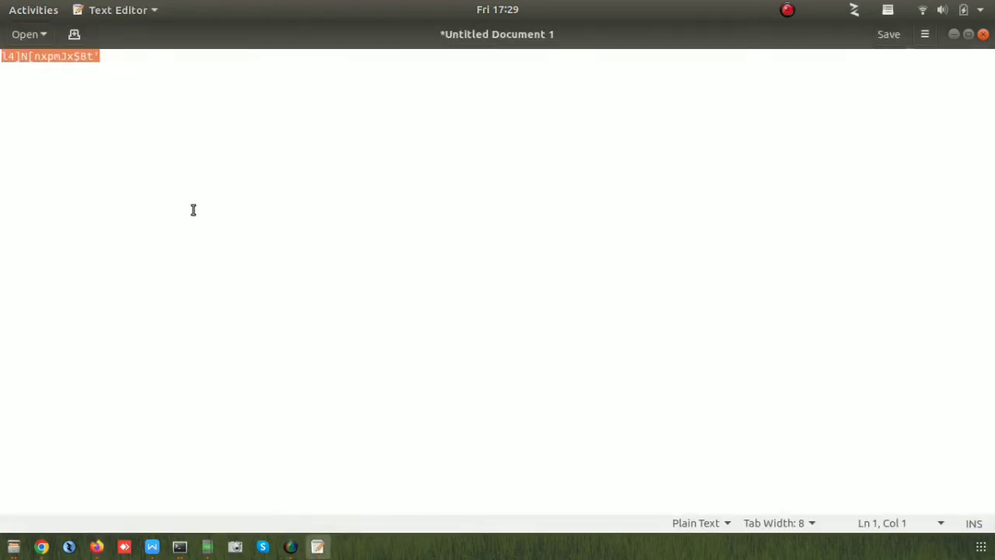
right_click(71, 60)
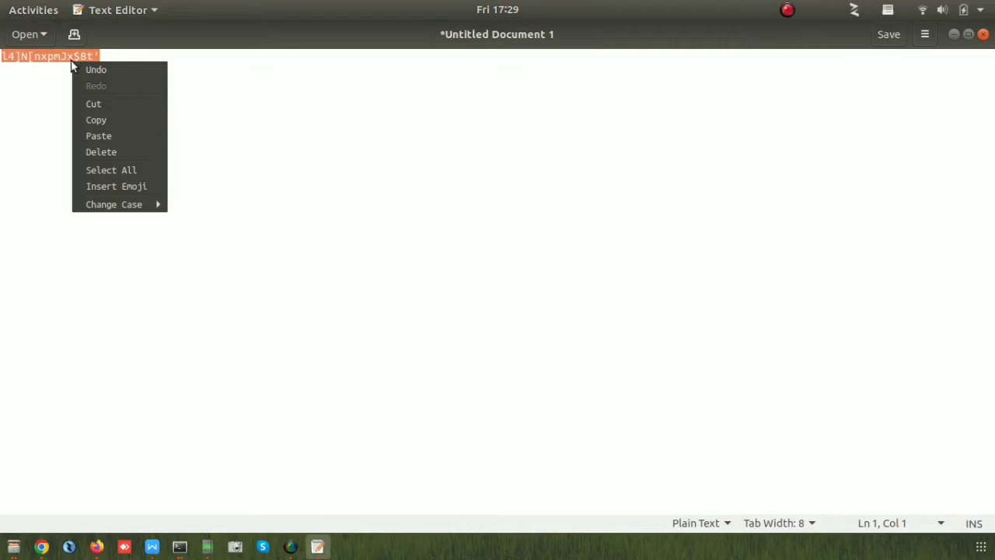
click(106, 121)
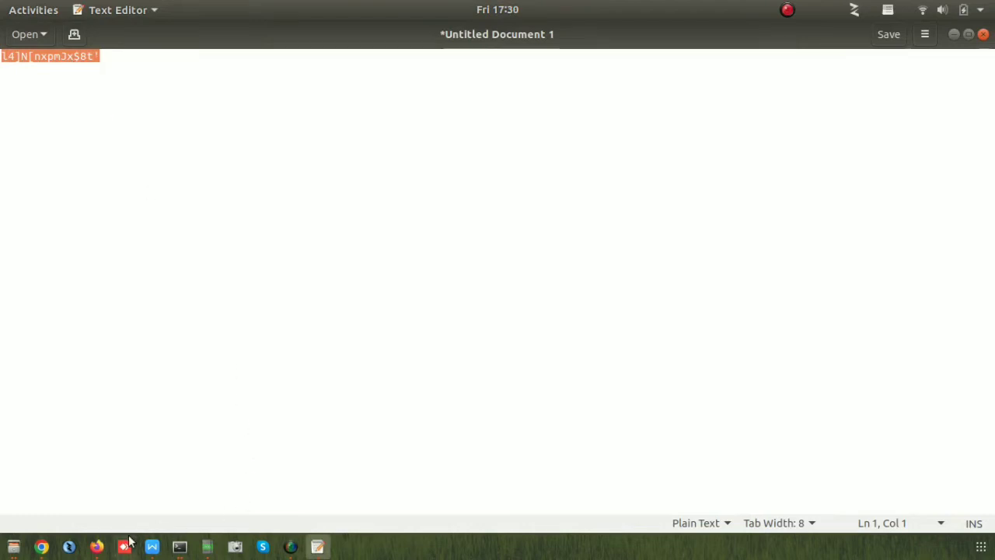
click(96, 547)
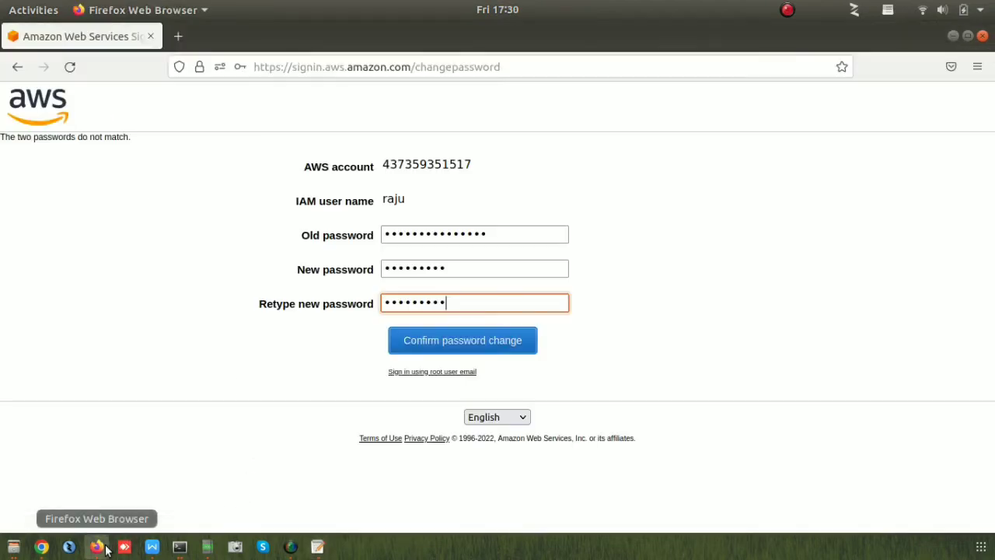
Step: Replace the old password field with the copied password, confirm the change, and decline saving the login
click(469, 238)
double_click(476, 232)
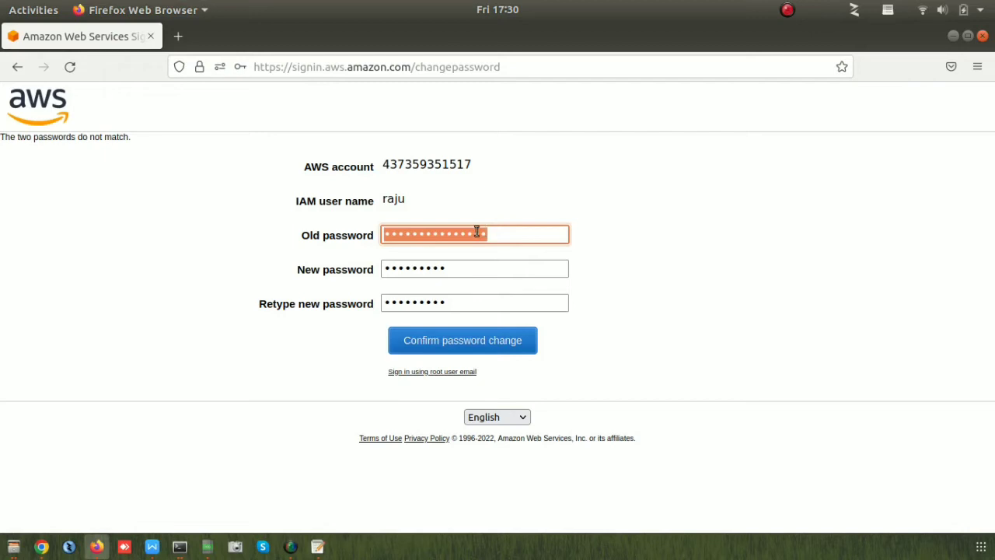
key(ctrl+v)
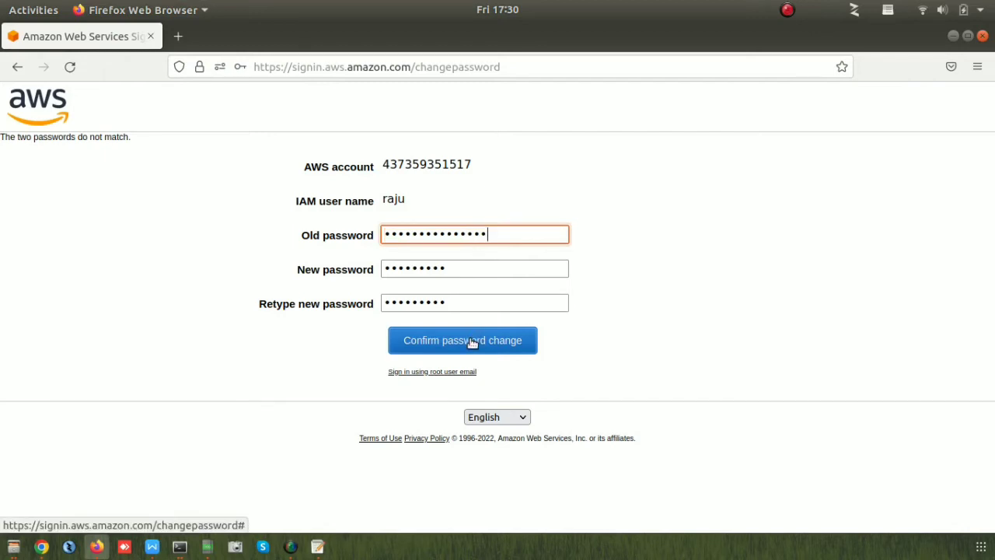
click(456, 347)
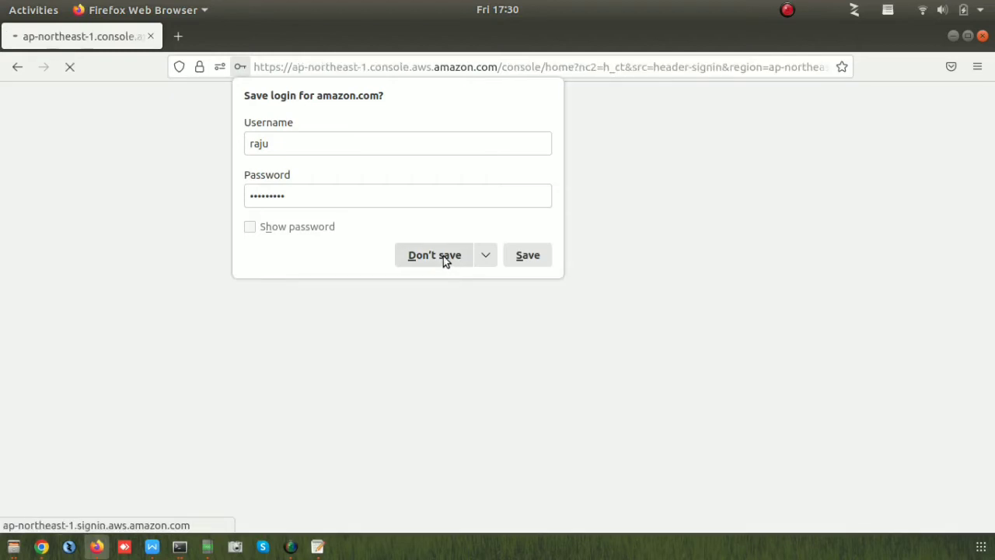
click(444, 256)
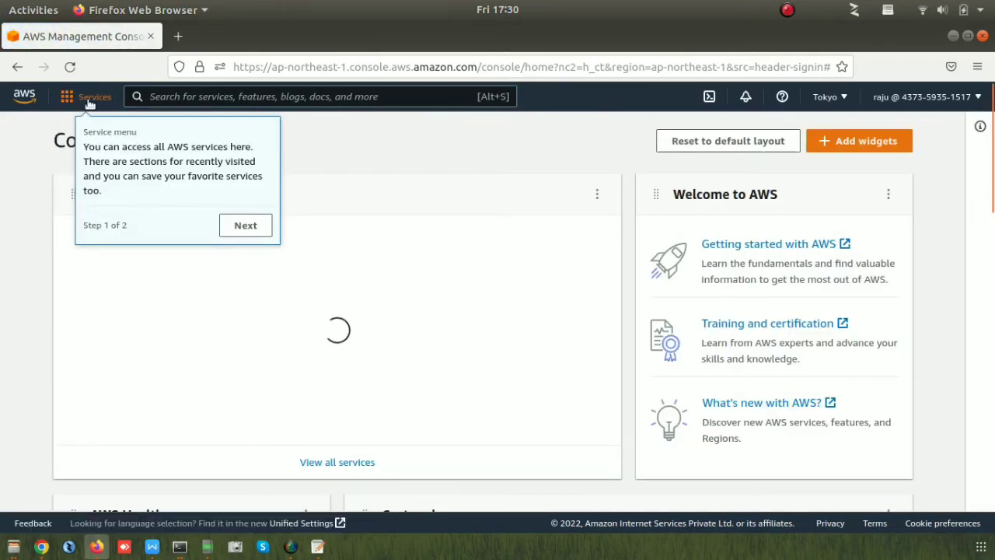
Step: Find 'ec2' in the console service search and open the EC2 console
click(90, 103)
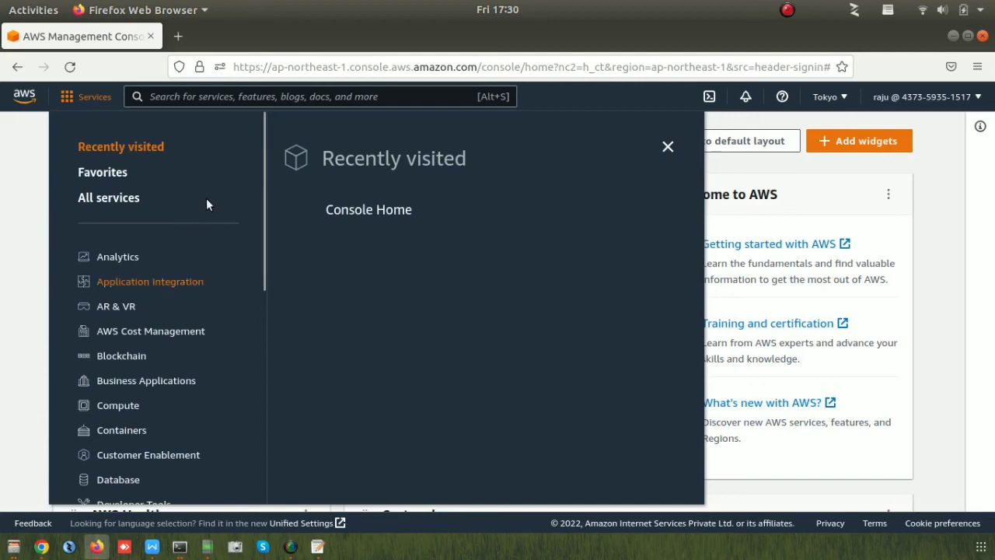
scroll(189, 269, down, 5)
scroll(189, 268, up, 5)
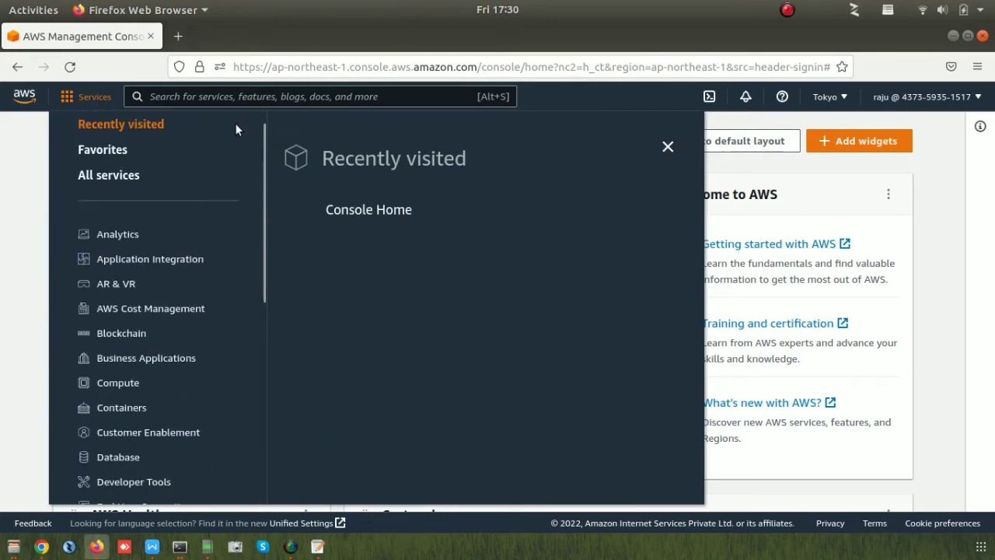
click(234, 98)
text(e)
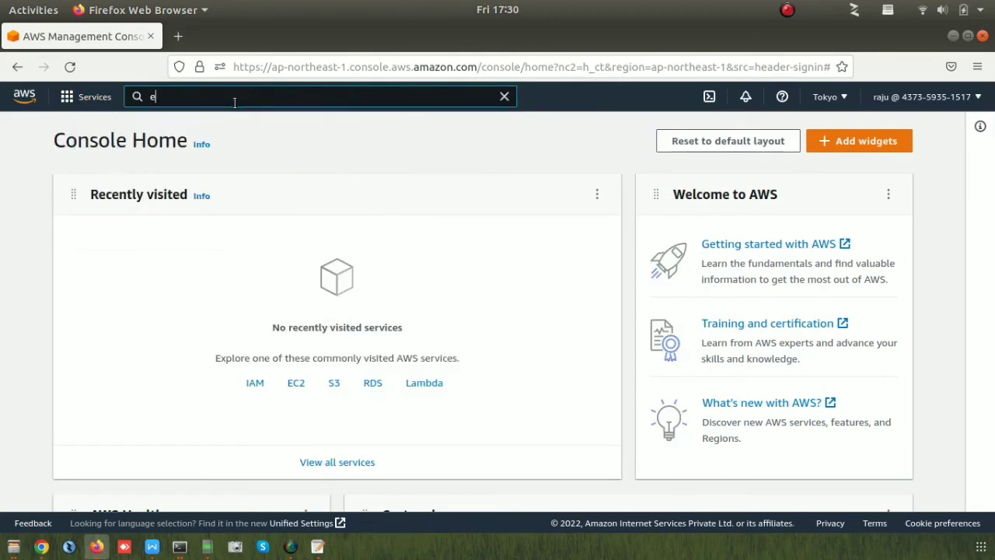
text(c2)
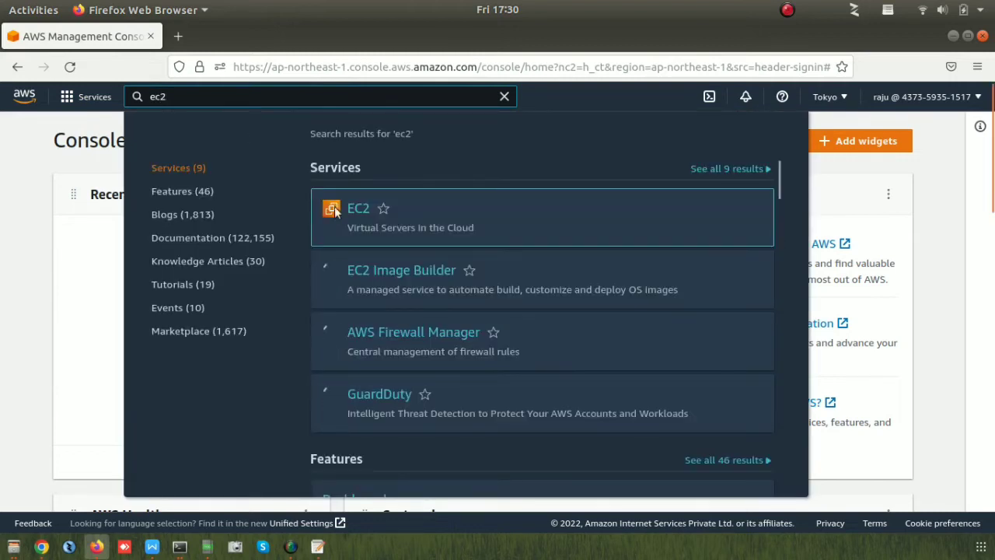
click(366, 209)
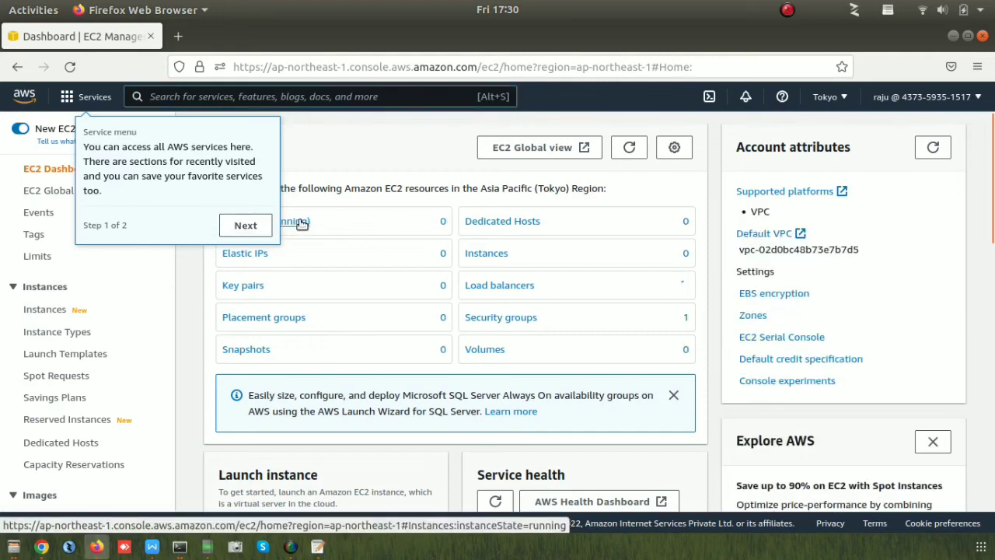
Step: List all Tokyo EC2 instances without the running filter, showing none, then open the account dropdown
click(301, 223)
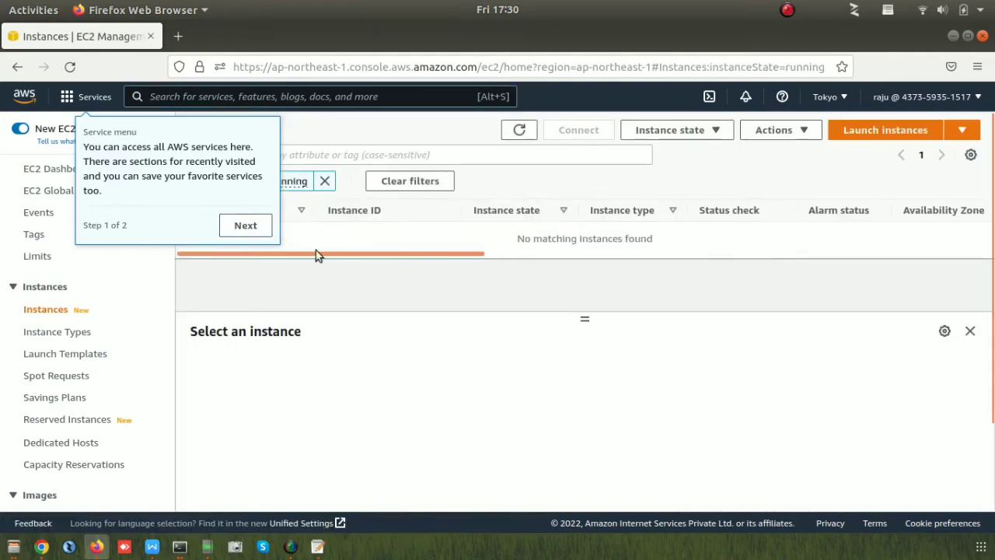
click(68, 311)
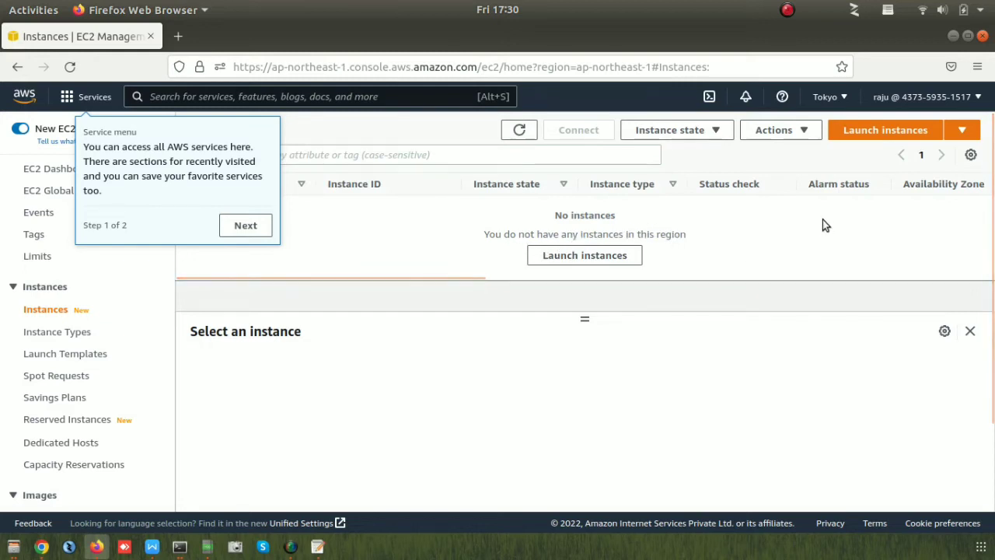
click(972, 98)
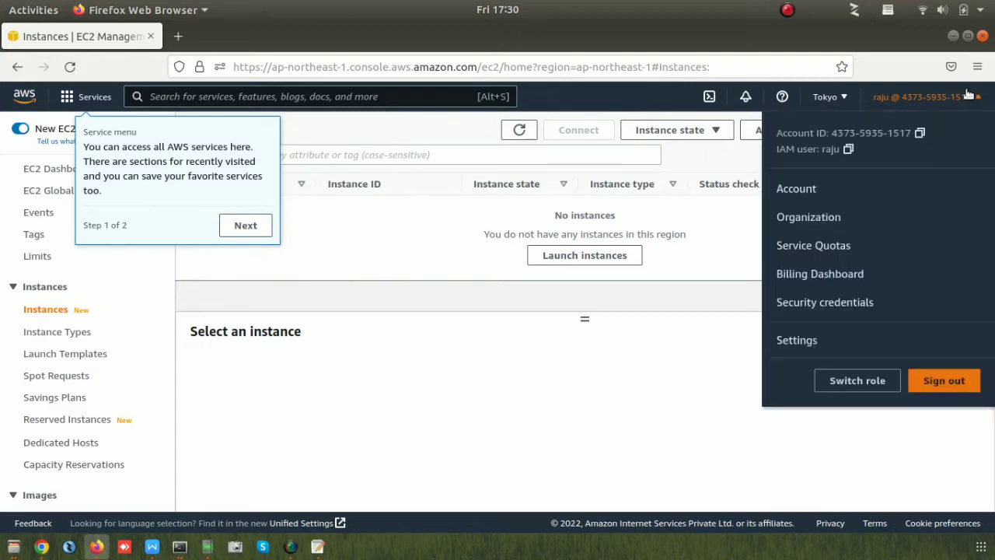
Step: Sign out of the IAM user's session and go to the console sign-in page
click(931, 383)
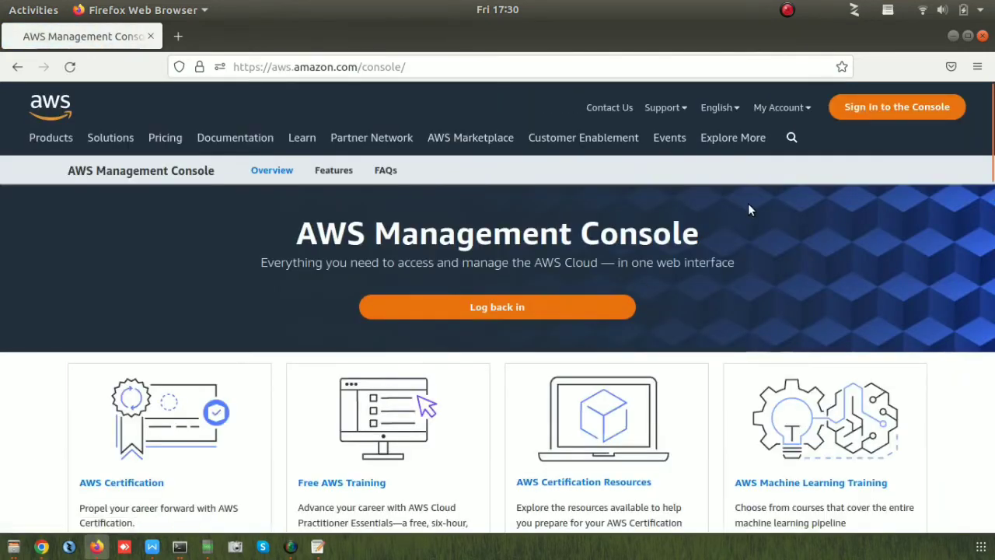
click(801, 112)
click(894, 107)
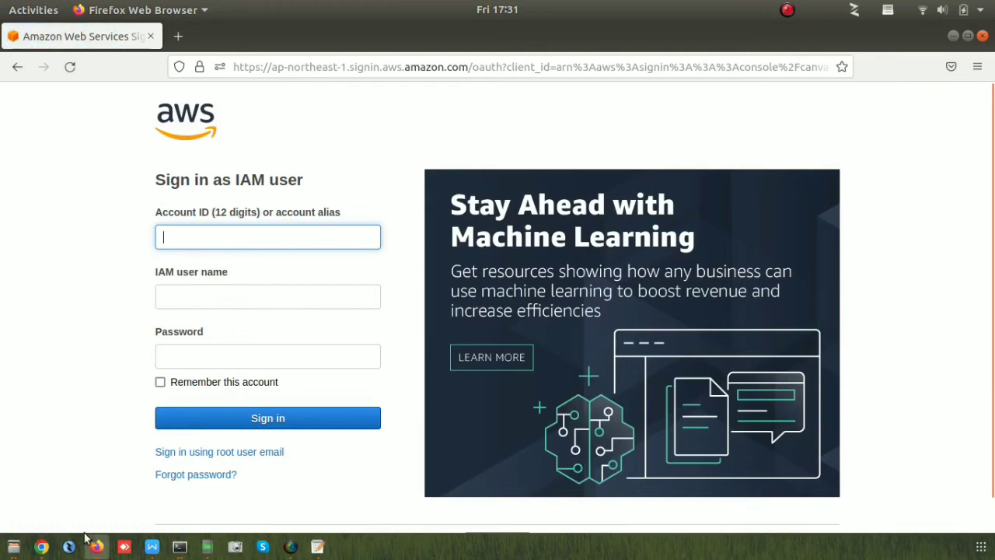
Step: Copy the Account ID from Chrome's Billing account page, then return to Firefox's sign-in page
click(42, 547)
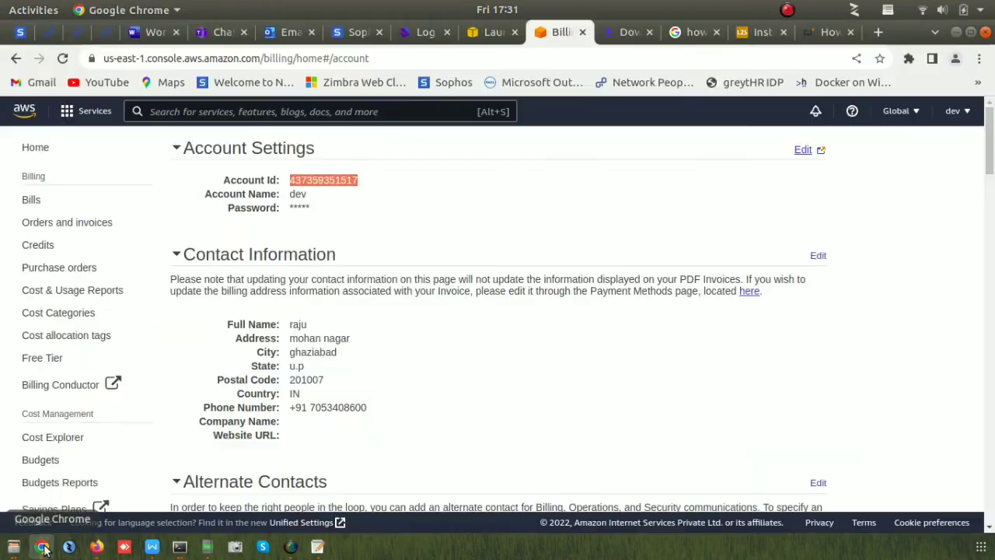
right_click(319, 178)
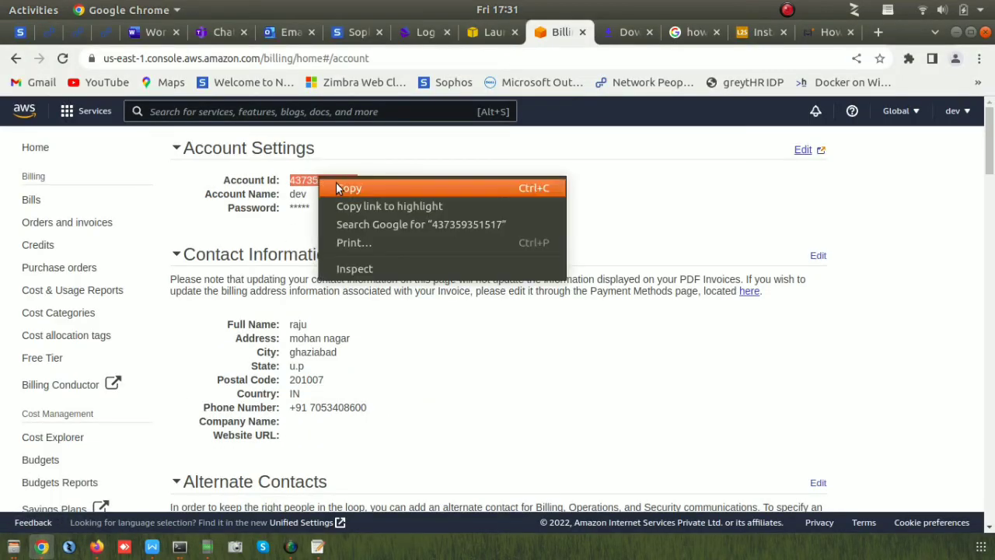
click(336, 183)
click(95, 545)
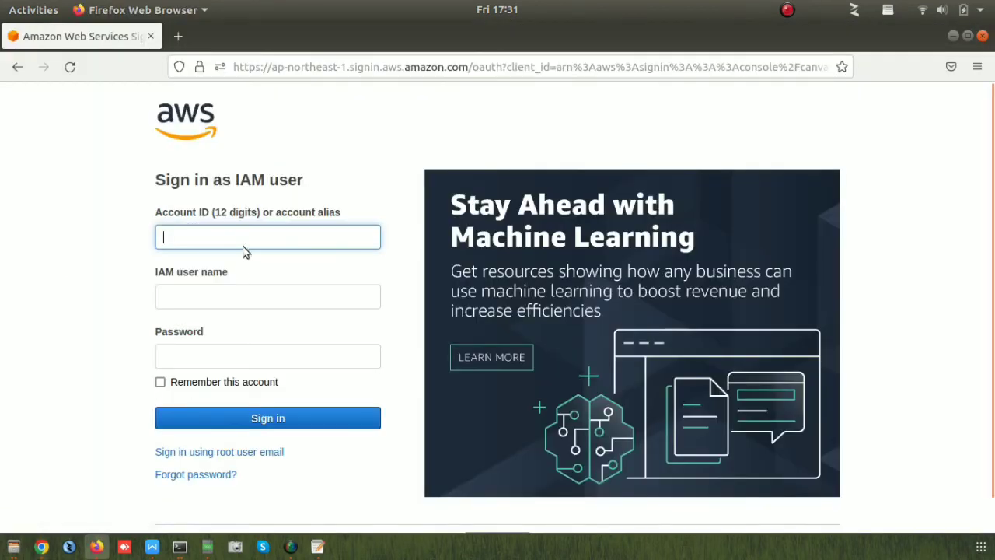
Step: Sign in as the IAM user with the pasted account ID, user name, password and MFA code, declining to save the login
right_click(245, 236)
click(279, 330)
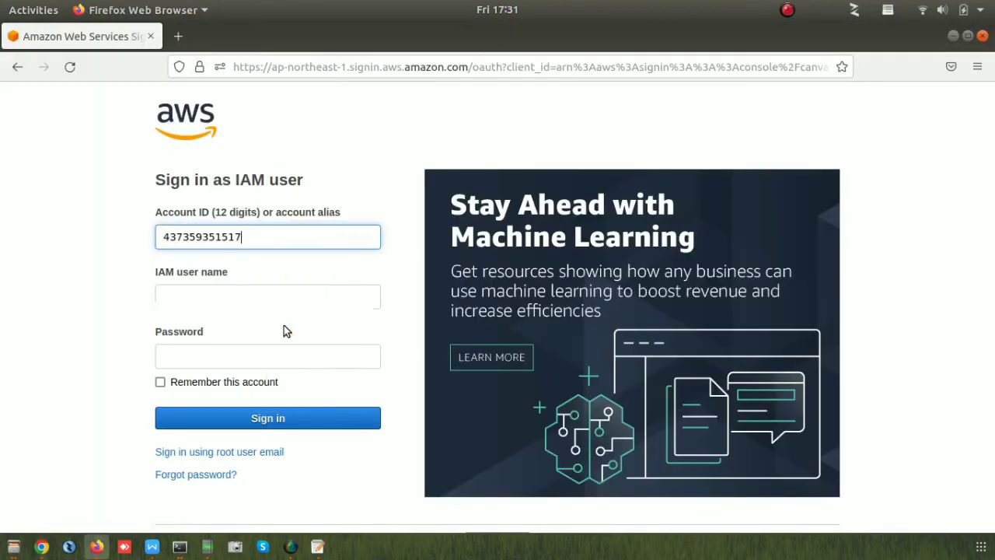
click(272, 298)
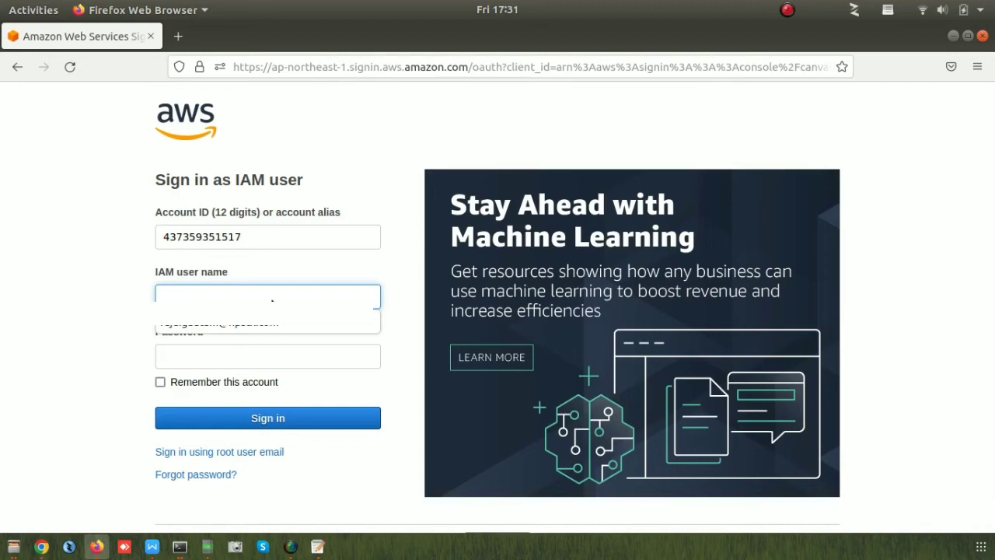
click(275, 356)
text(••)
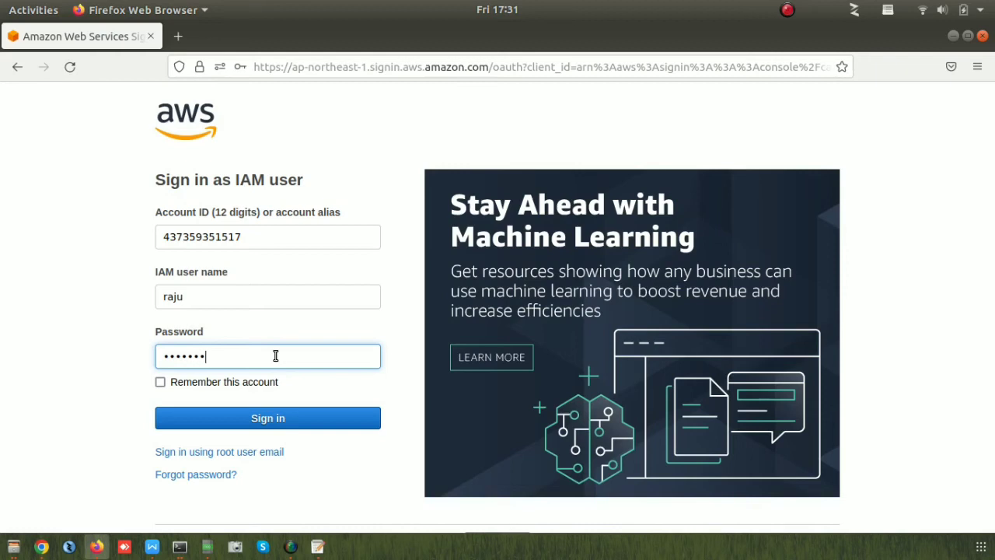
click(266, 417)
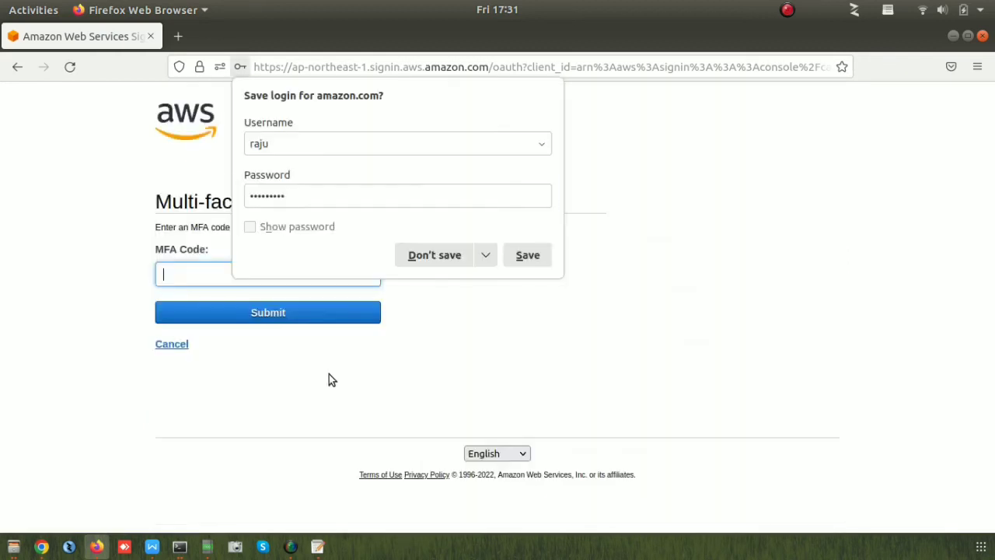
click(425, 257)
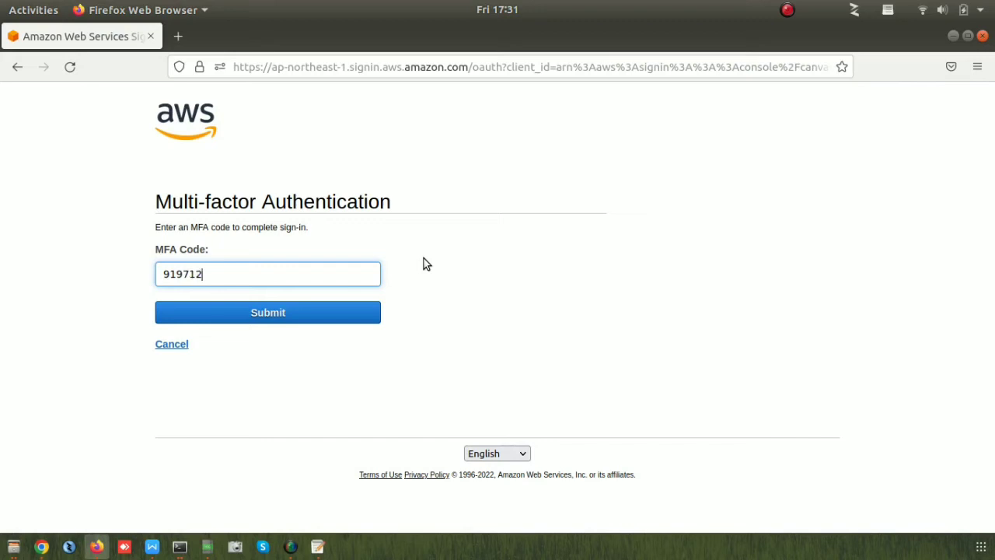
click(301, 312)
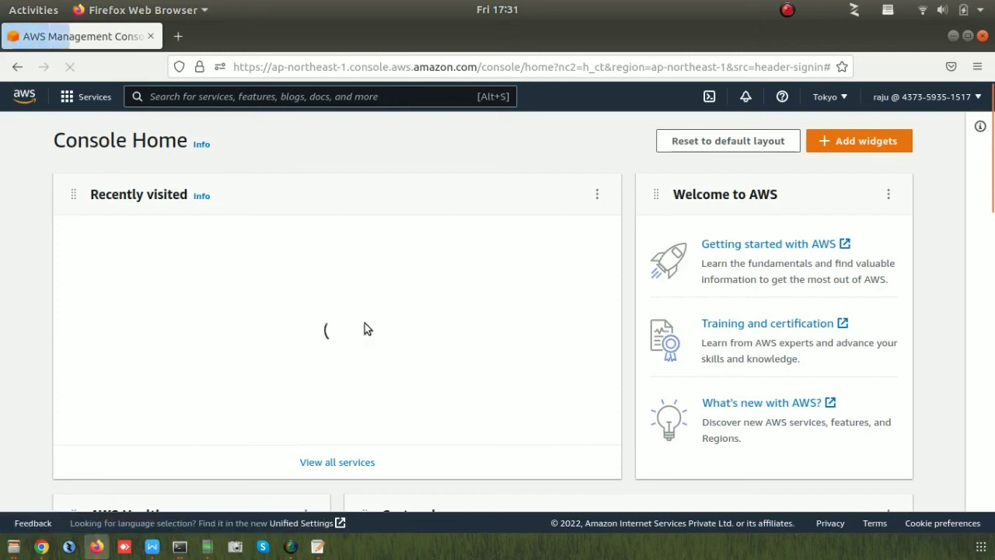
Step: Dismiss the Console Home tour tips and open EC2 from Recently visited
click(260, 228)
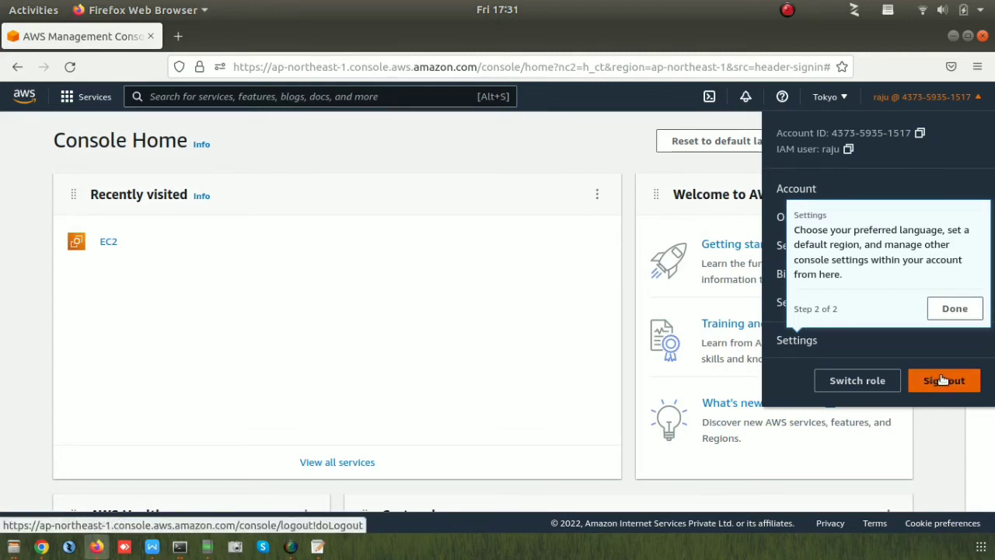
click(369, 194)
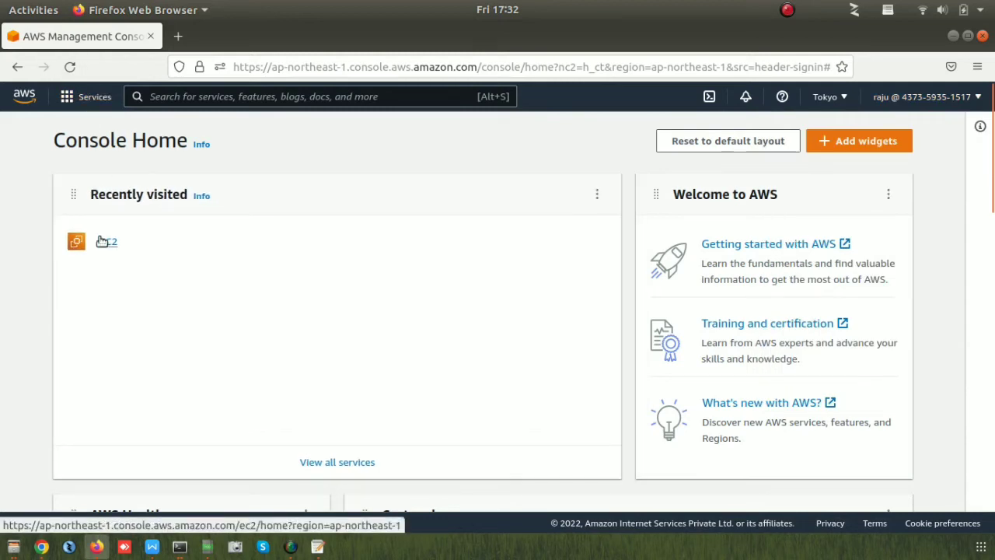
click(101, 241)
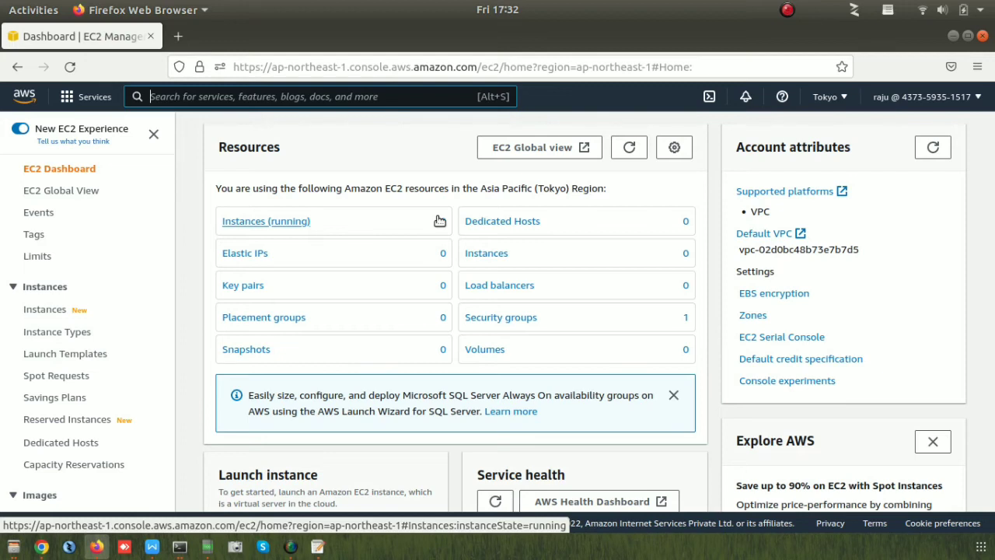
Step: Open Instances (running) and remove the Instance state = running filter to list all Tokyo instances
click(285, 223)
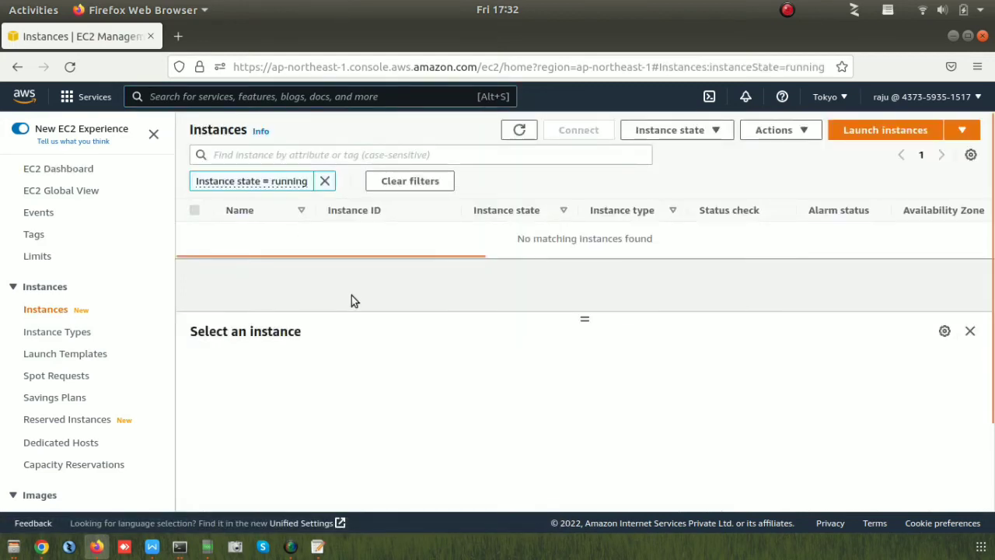
click(325, 181)
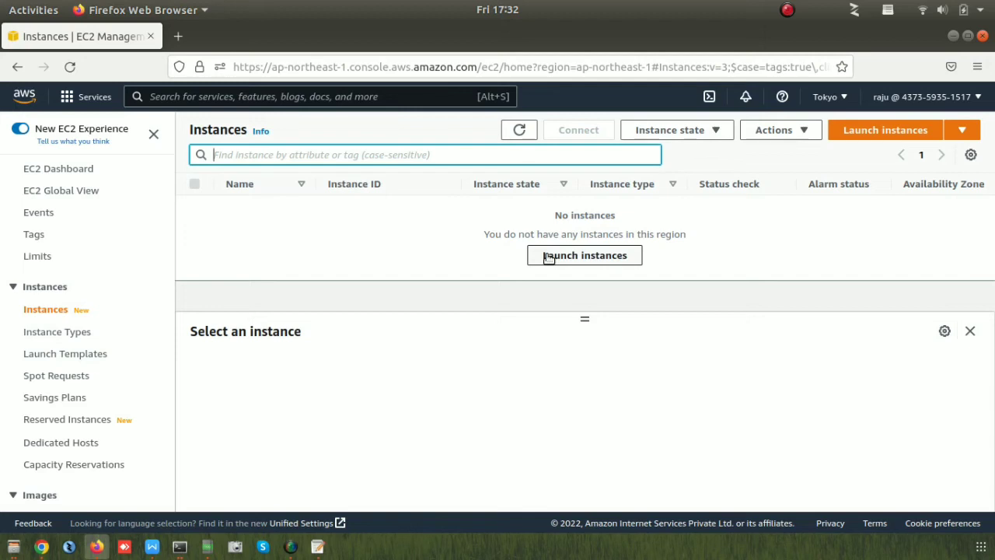
Step: Start launching a new instance and name it test
click(618, 260)
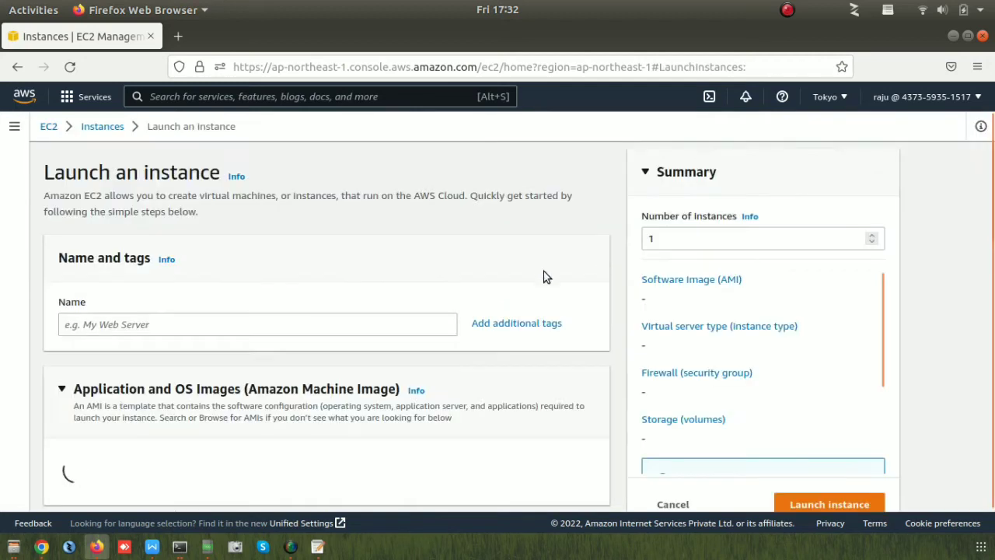
click(408, 327)
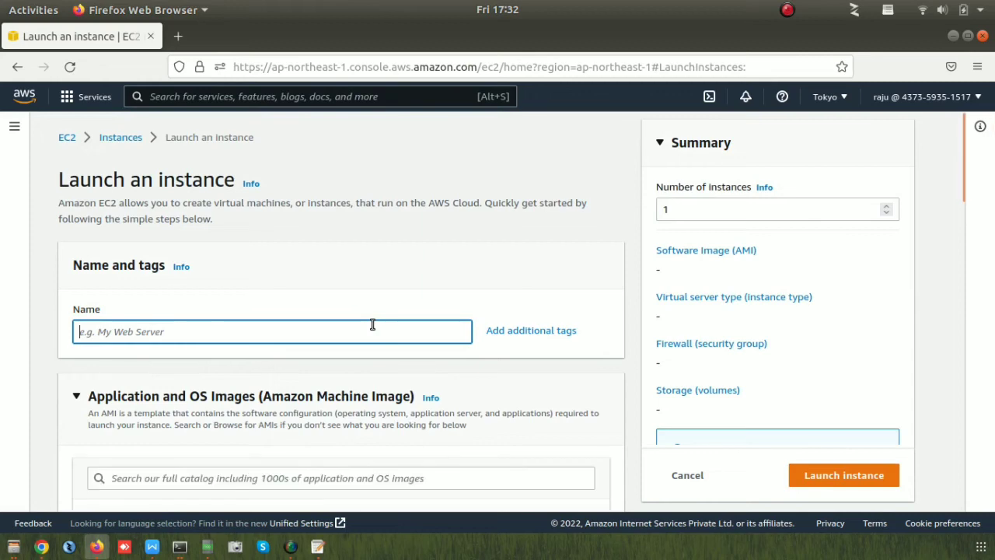
text(test)
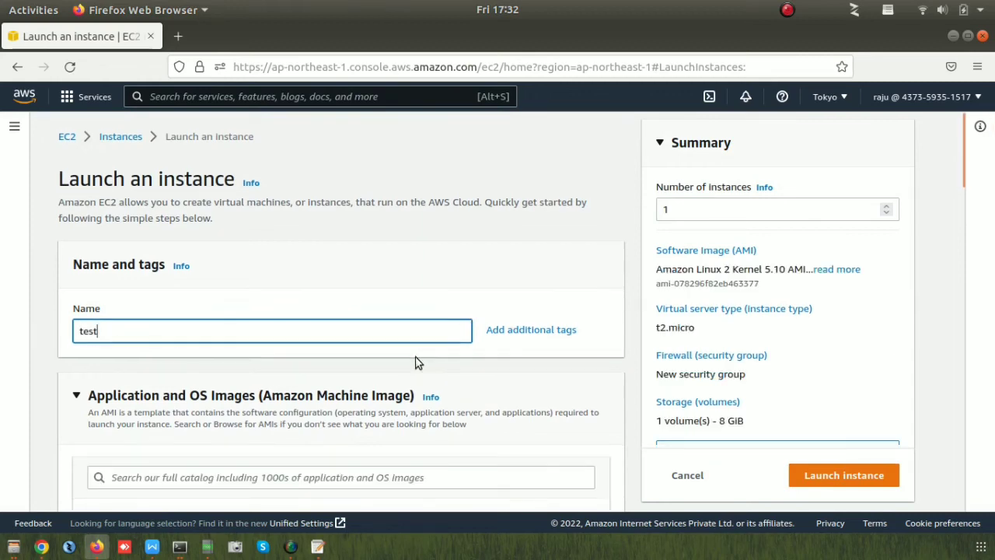
scroll(416, 362, down, 3)
scroll(293, 379, down, 3)
scroll(280, 350, up, 2)
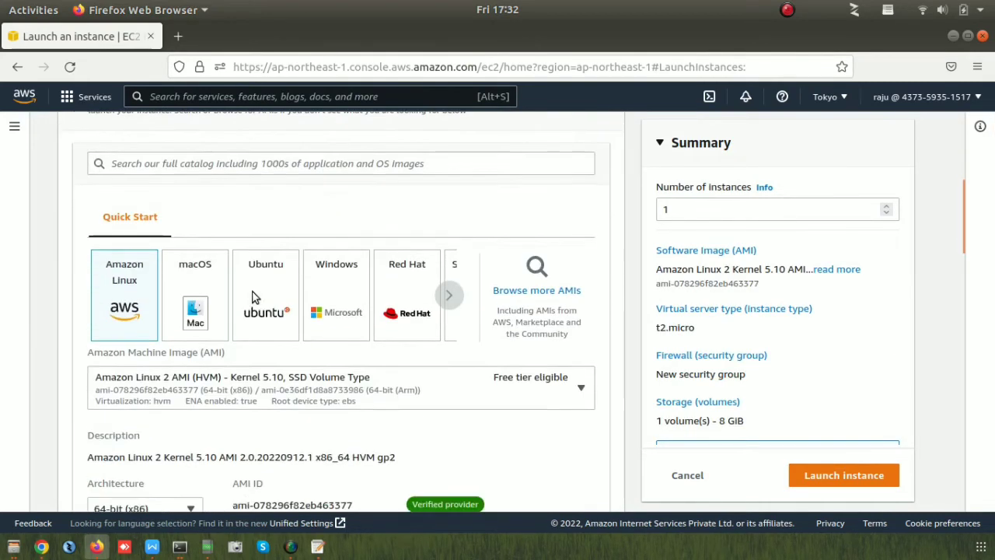
scroll(249, 327, down, 2)
scroll(244, 344, down, 3)
scroll(240, 365, down, 3)
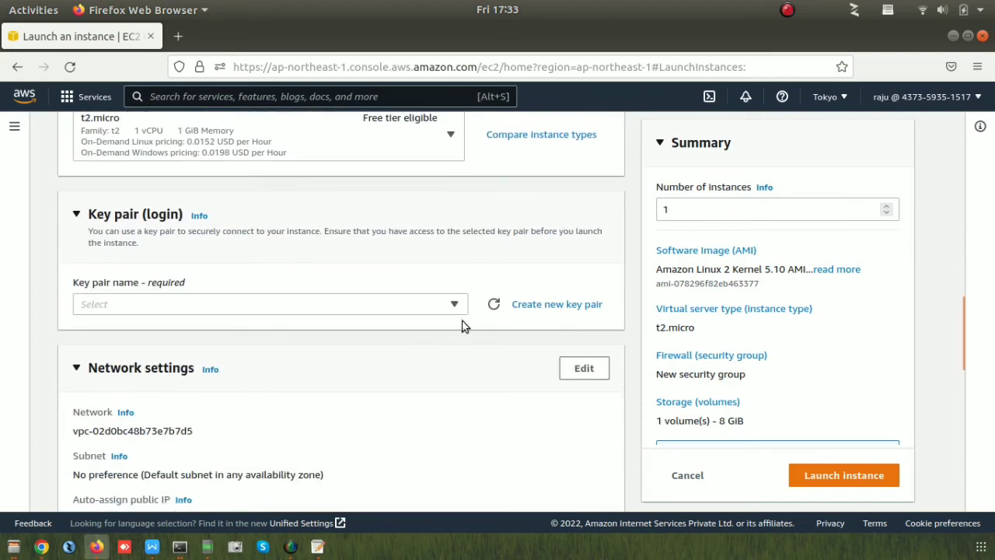
Step: Create a new key pair named test, downloading test.pem
click(458, 306)
click(456, 304)
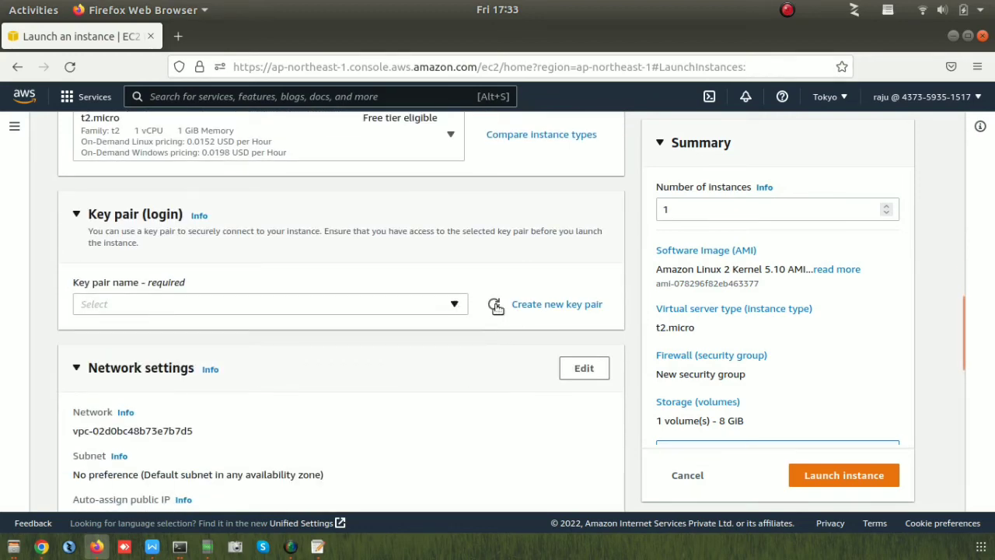
click(451, 308)
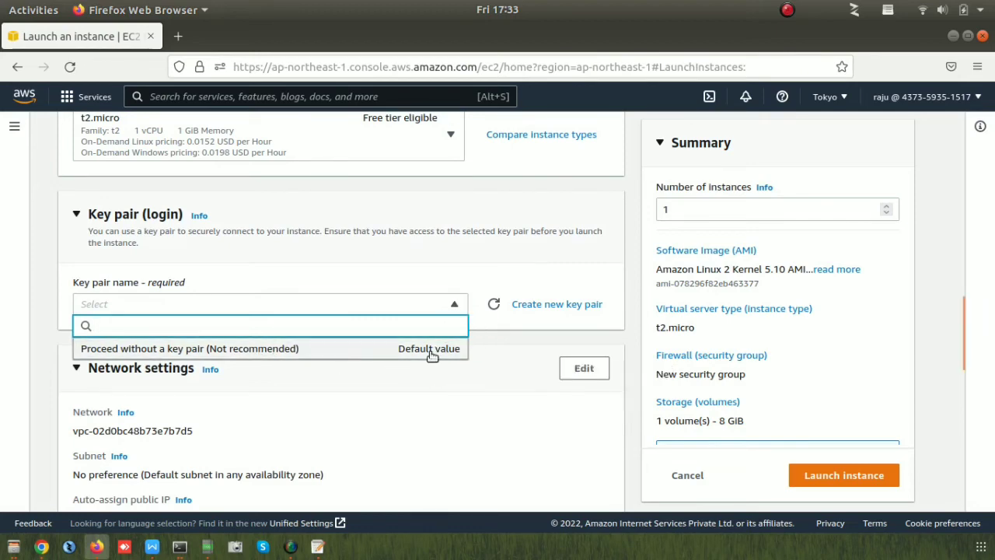
click(537, 307)
click(455, 310)
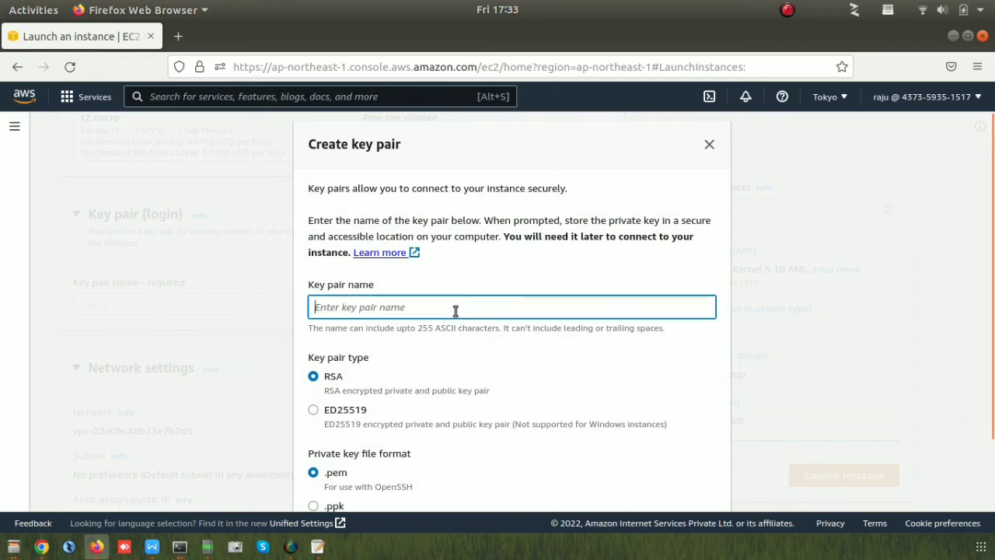
text(tt)
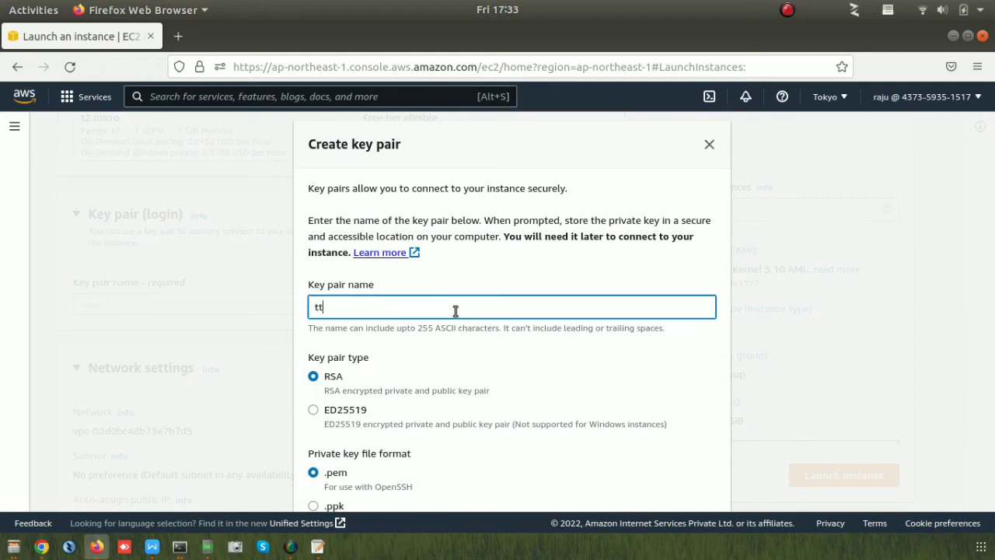
scroll(455, 311, down, 2)
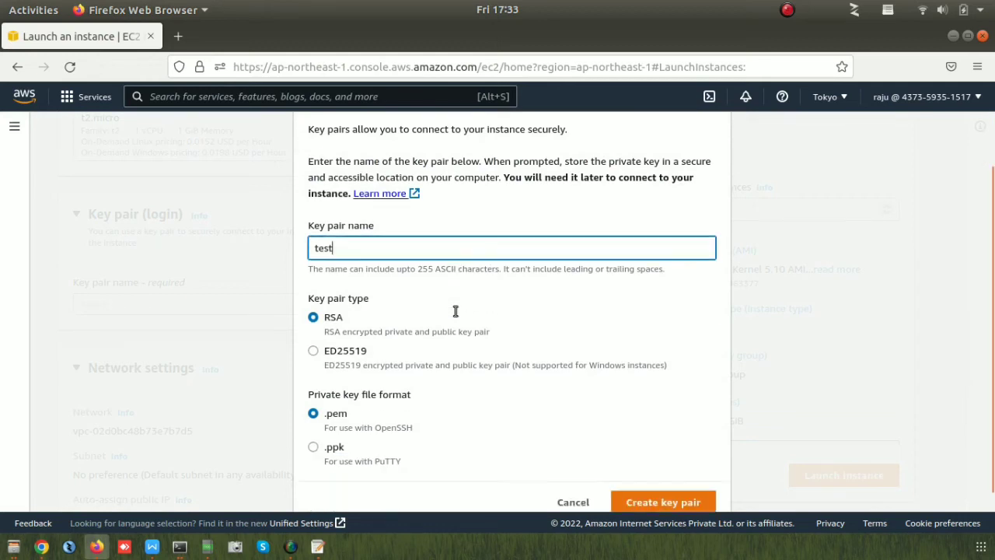
click(663, 487)
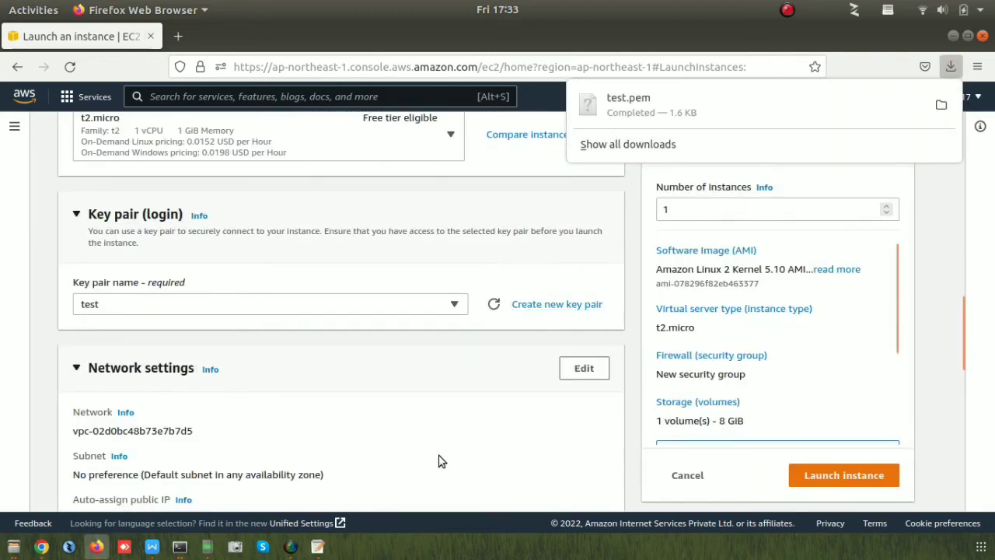
Step: Set the network settings to the existing default security group and launch the instance
click(583, 369)
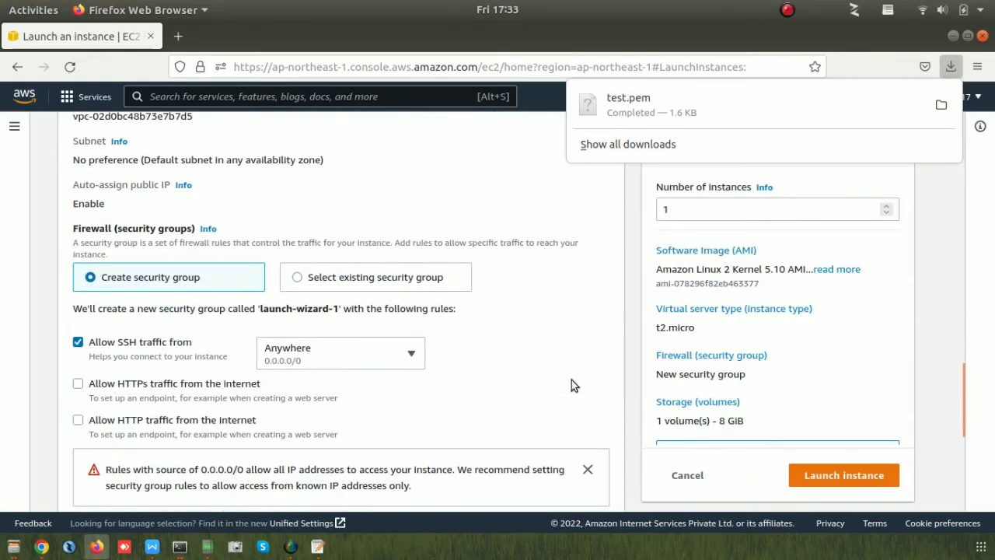
click(346, 274)
click(399, 332)
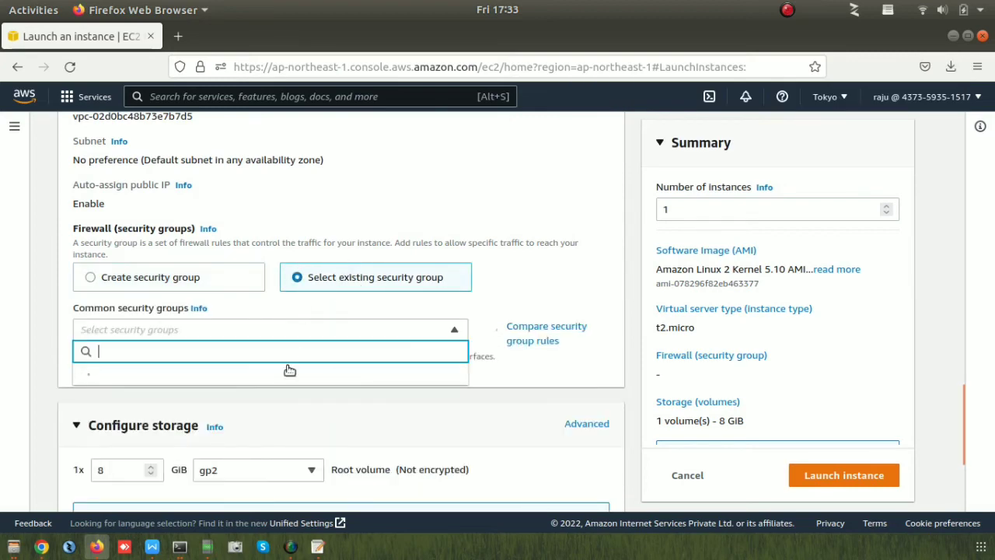
click(282, 378)
scroll(438, 378, down, 5)
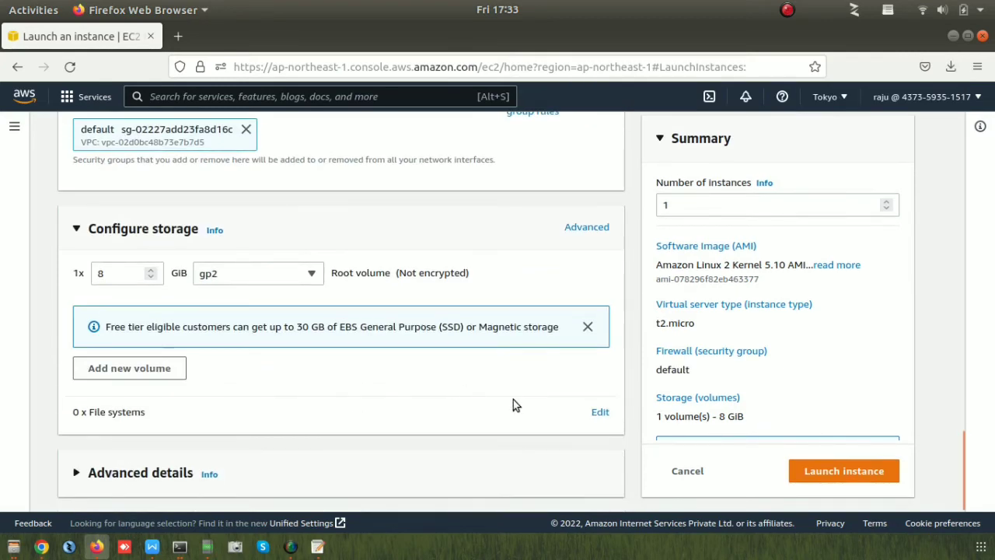
click(816, 469)
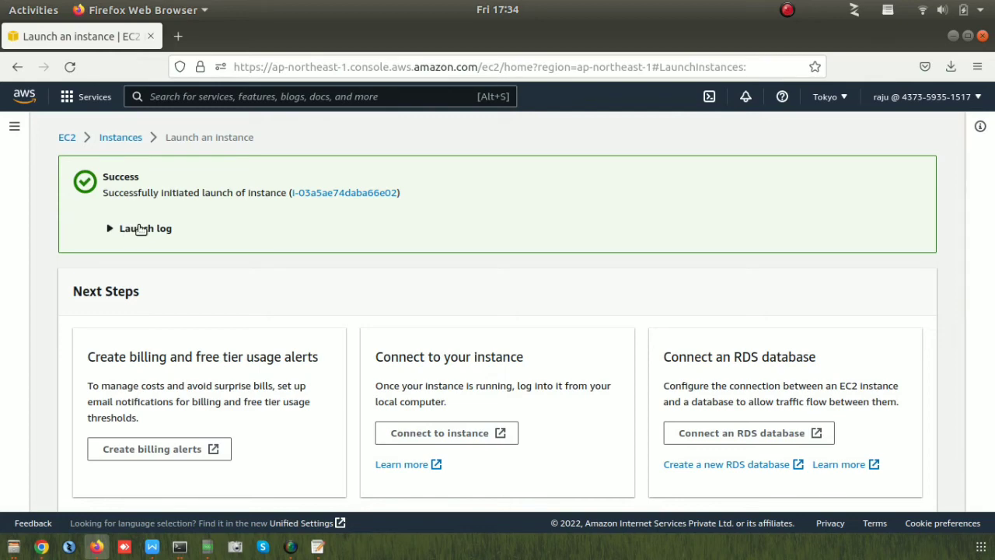
Step: From the launch success page, open the new instance's ID to show it in the Instances list
scroll(598, 288, down, 1)
scroll(134, 284, up, 1)
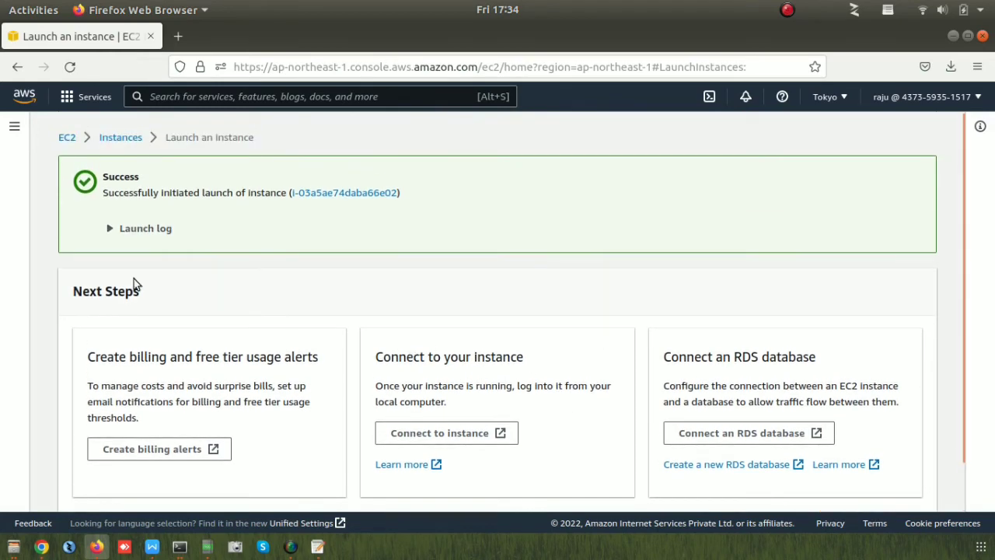
click(144, 230)
click(346, 193)
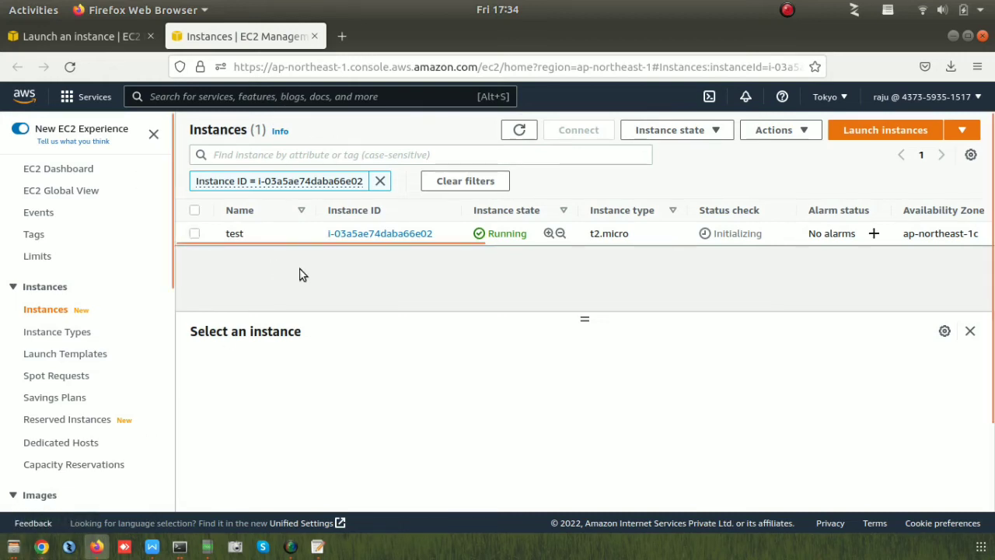
Step: Select the test instance to view its details
click(195, 233)
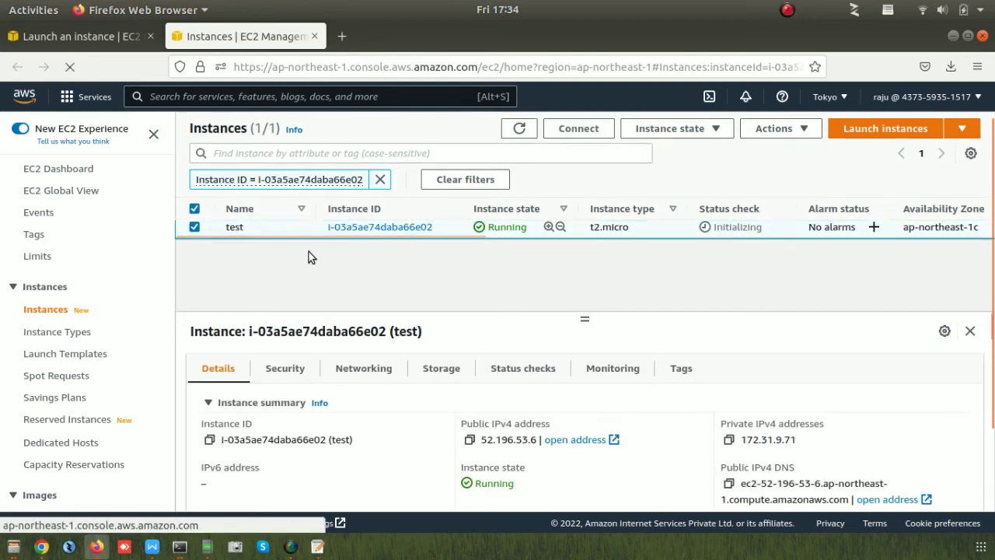
scroll(311, 258, down, 2)
scroll(581, 389, up, 3)
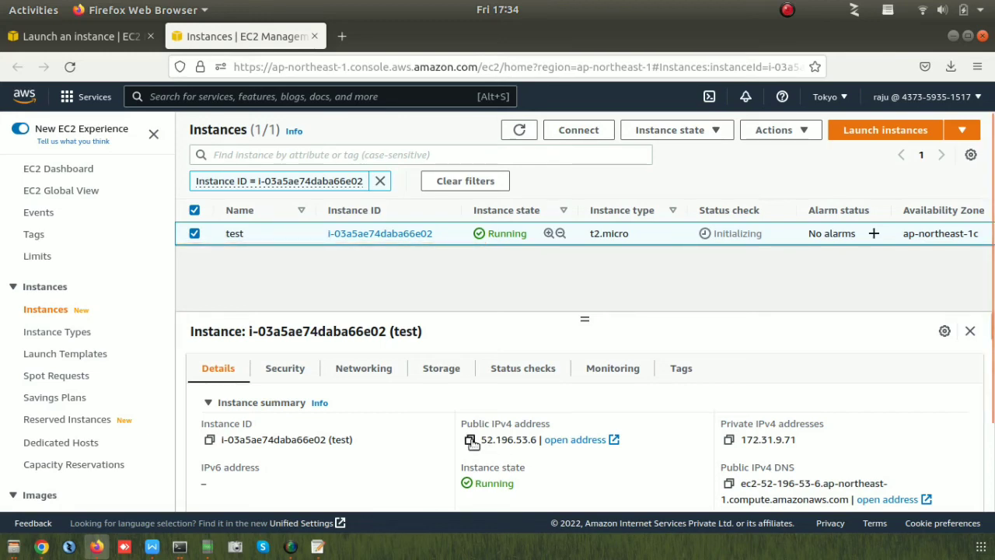
scroll(472, 442, down, 1)
scroll(472, 442, up, 1)
Step: Open its Security tab and follow the default security group link to its inbound rules
click(284, 369)
scroll(468, 433, down, 5)
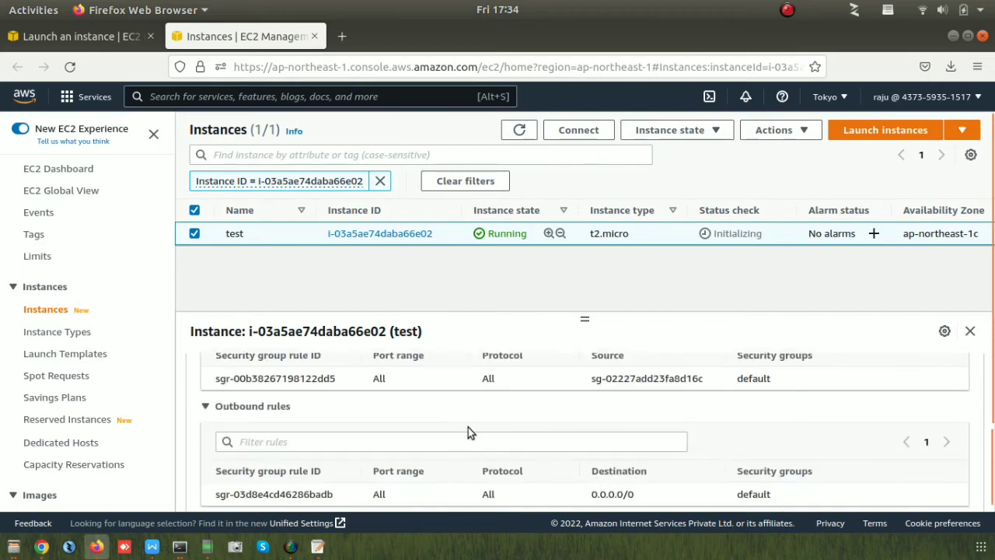
scroll(469, 429, up, 4)
scroll(468, 429, down, 2)
scroll(470, 432, up, 3)
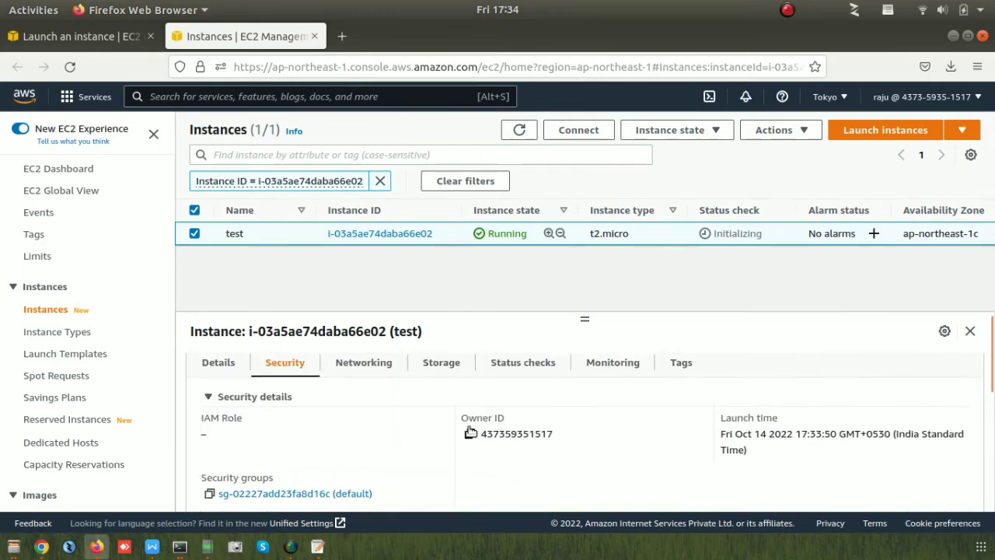
scroll(544, 414, down, 3)
scroll(528, 432, up, 3)
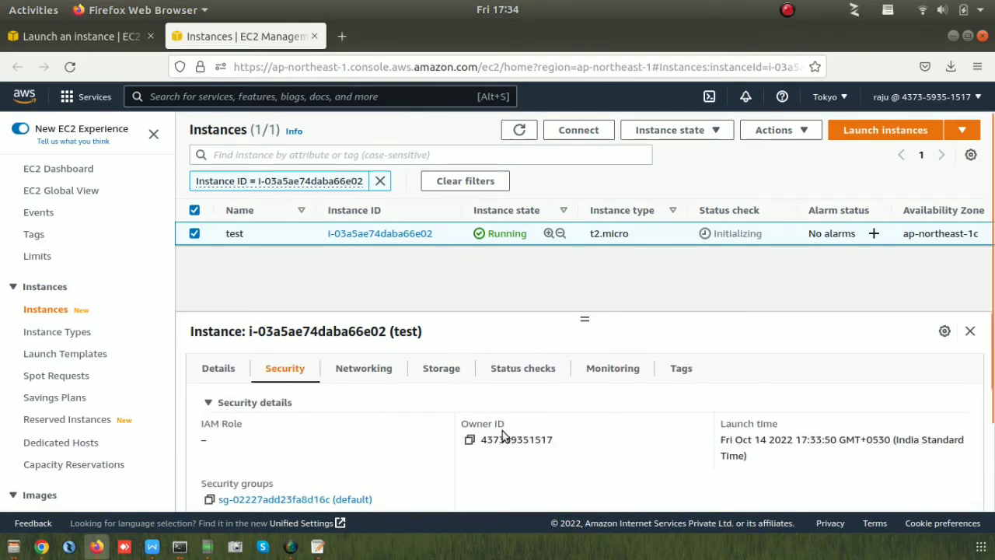
scroll(503, 438, down, 3)
scroll(504, 438, up, 3)
click(296, 499)
scroll(371, 429, down, 3)
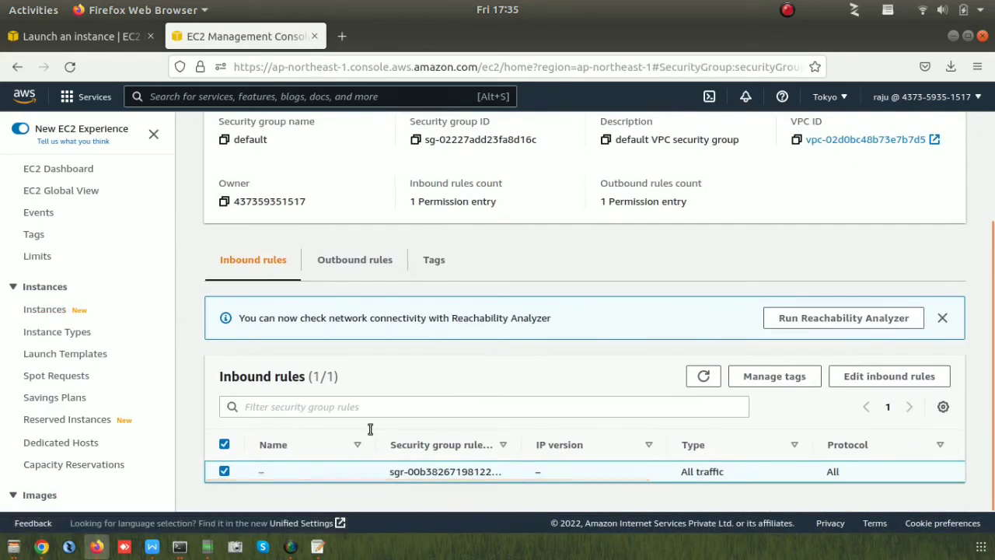
Step: Edit the default group's inbound rules to add an SSH rule from 0.0.0.0/0 and save
click(892, 375)
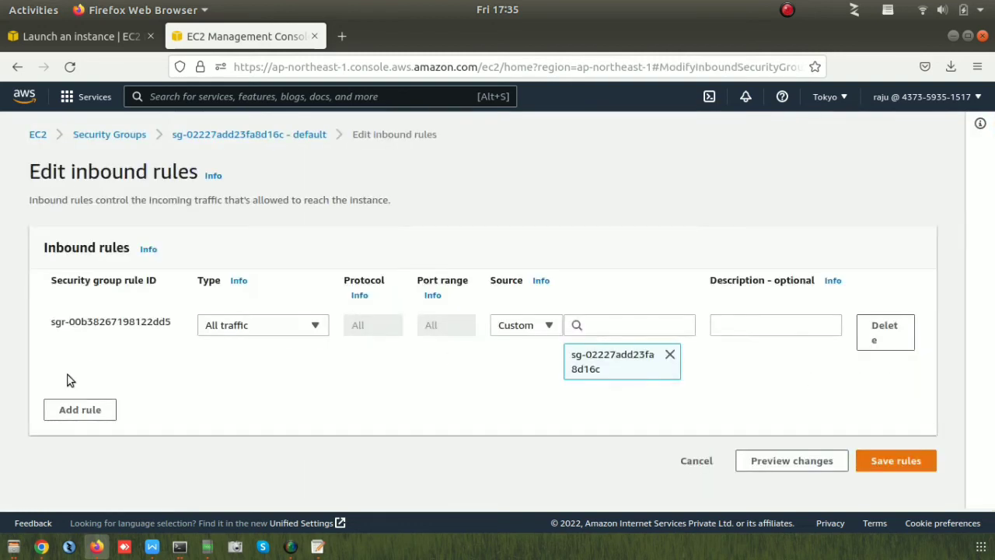
click(82, 408)
click(316, 399)
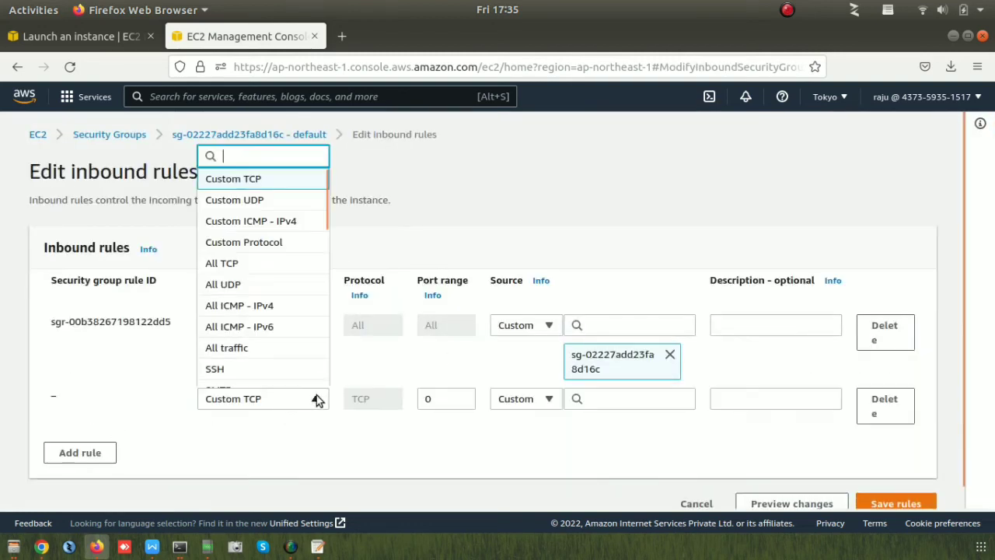
click(224, 369)
click(605, 399)
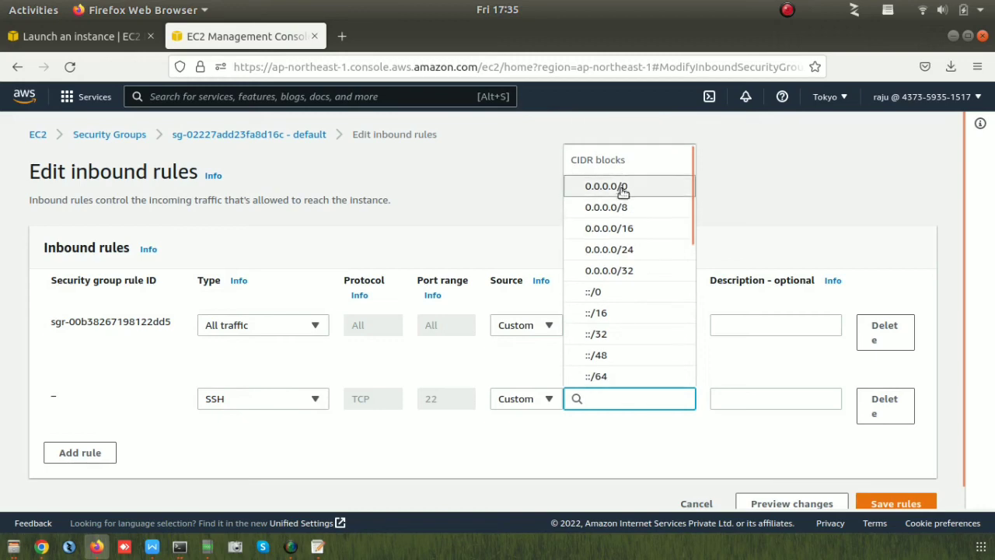
click(606, 186)
scroll(648, 502, down, 1)
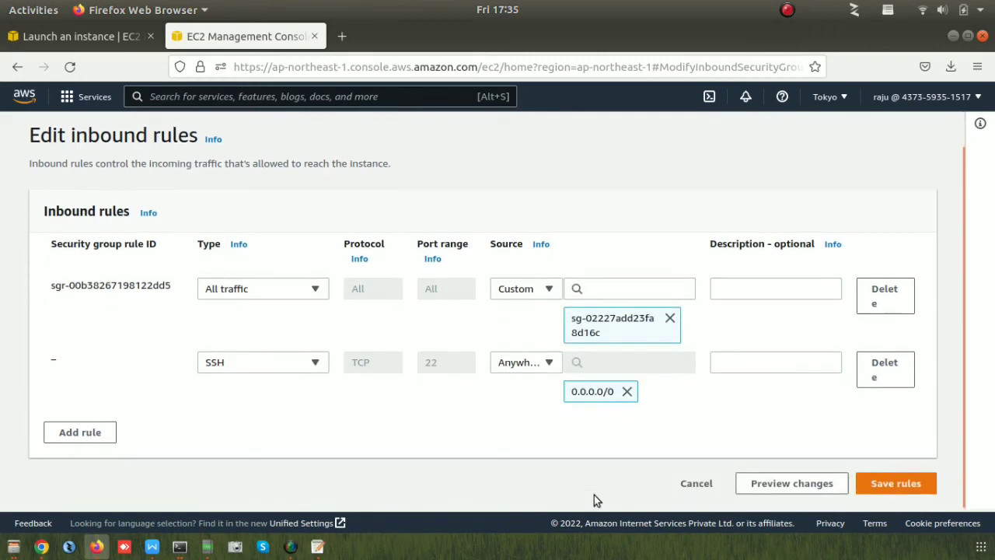
click(878, 482)
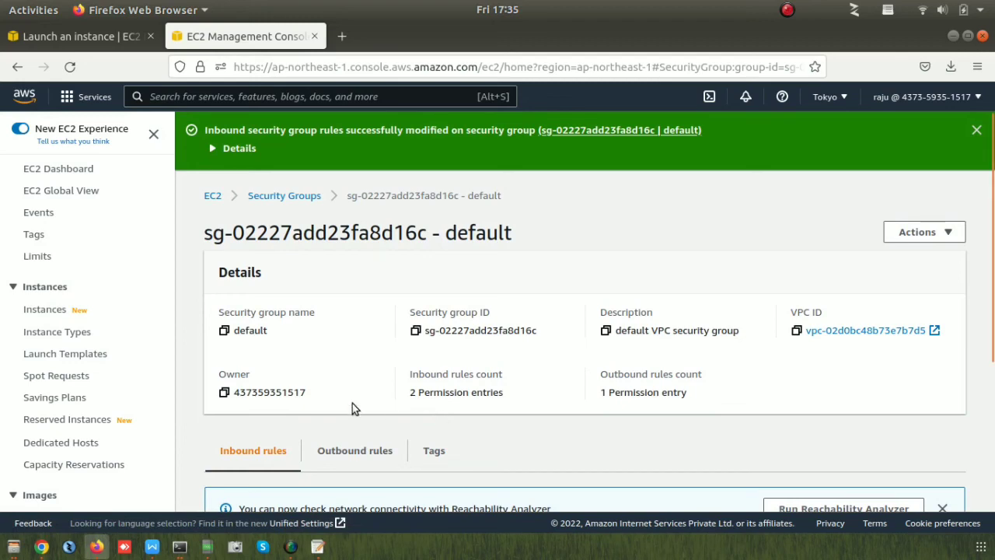
scroll(327, 424, down, 1)
scroll(328, 423, down, 3)
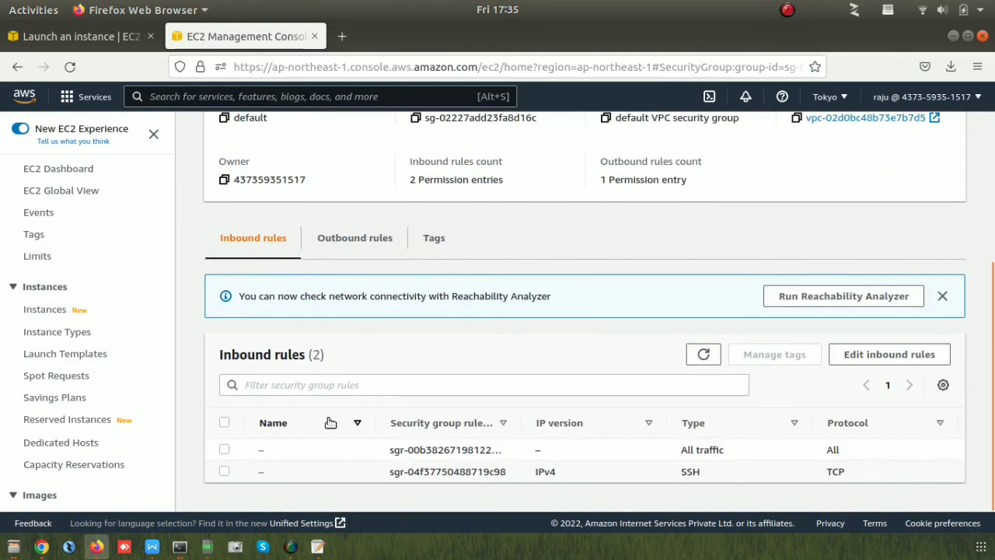
scroll(331, 423, up, 3)
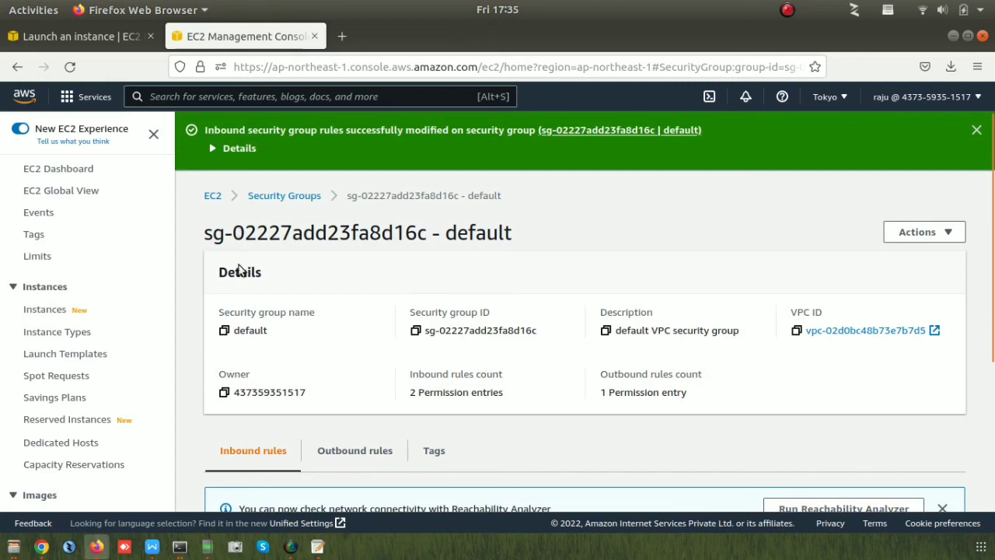
Step: Return to the Instances list and terminate the test instance via Instance state > Terminate instance
click(44, 311)
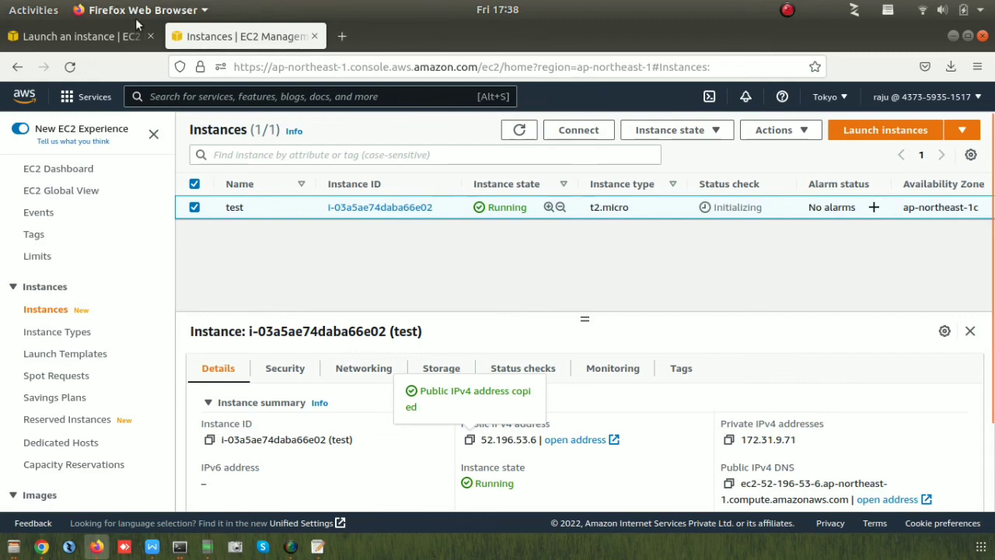
click(72, 39)
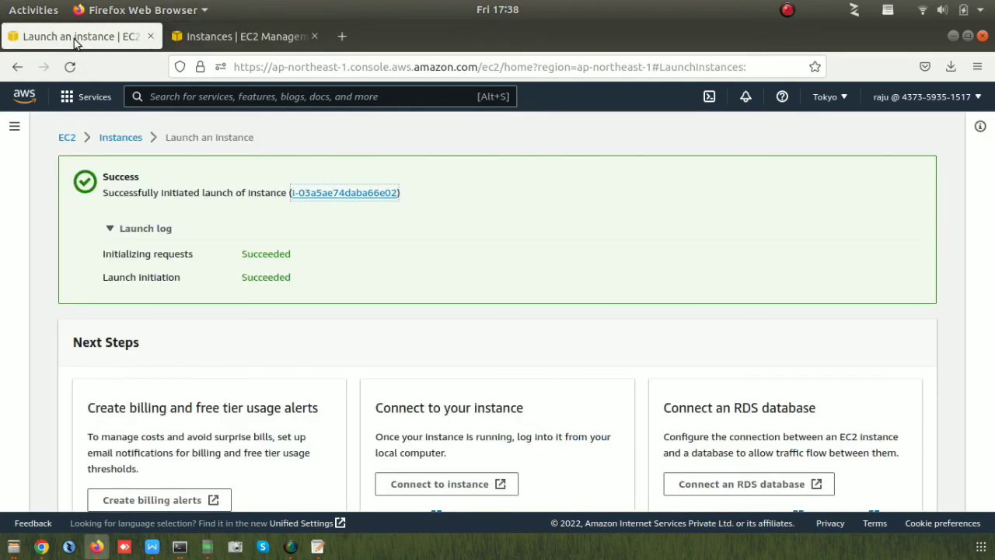
click(224, 37)
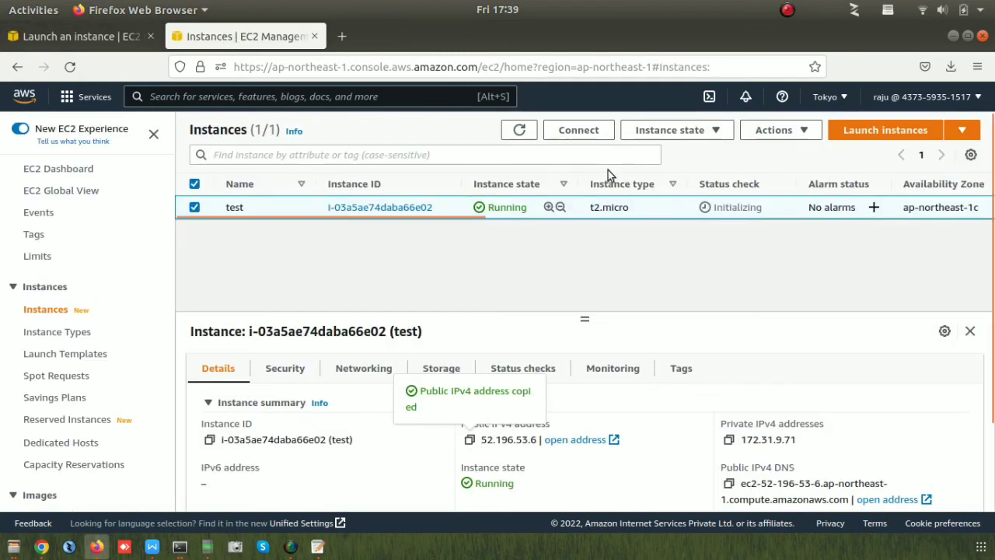
click(707, 131)
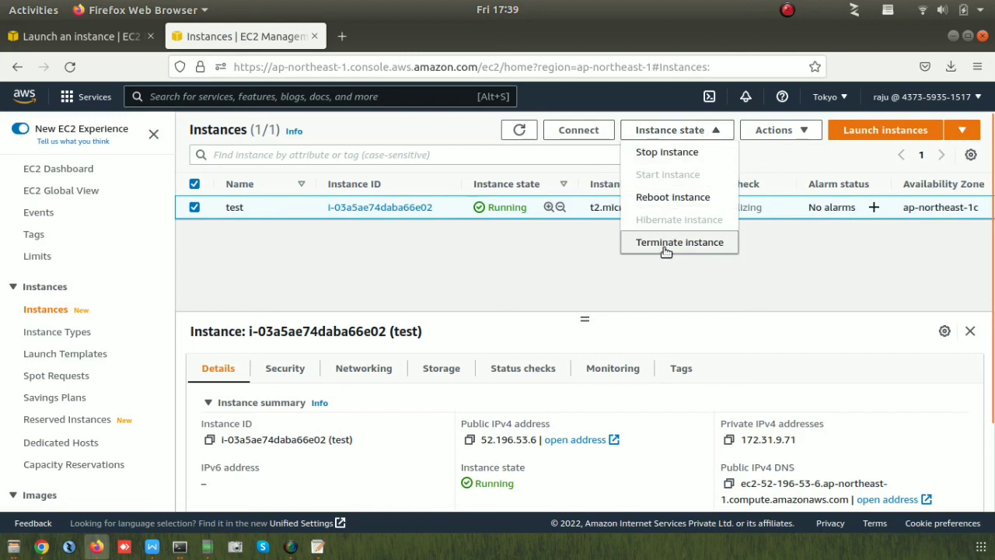
click(665, 242)
click(744, 418)
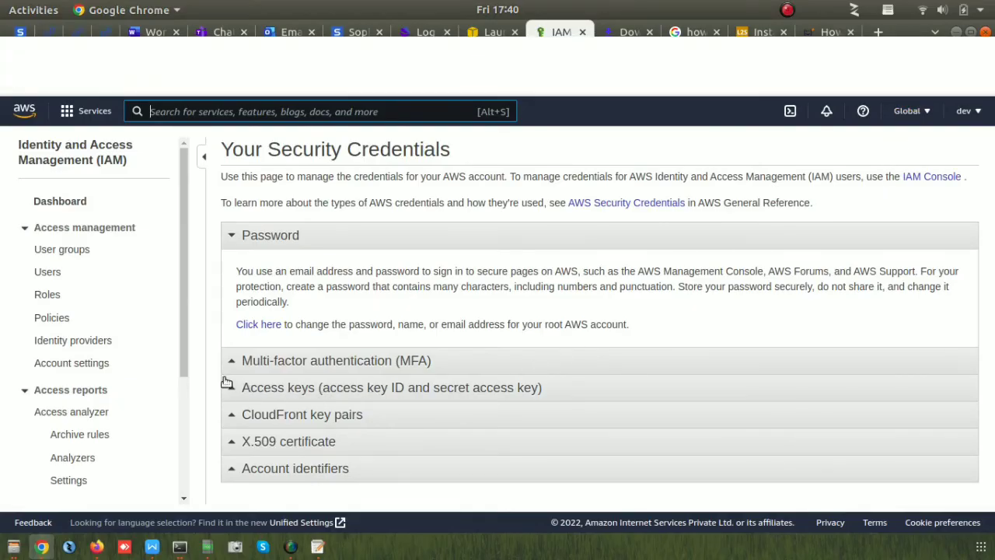
Step: Delete the newly created IAM user from the Users list, entering its user name to confirm
click(44, 276)
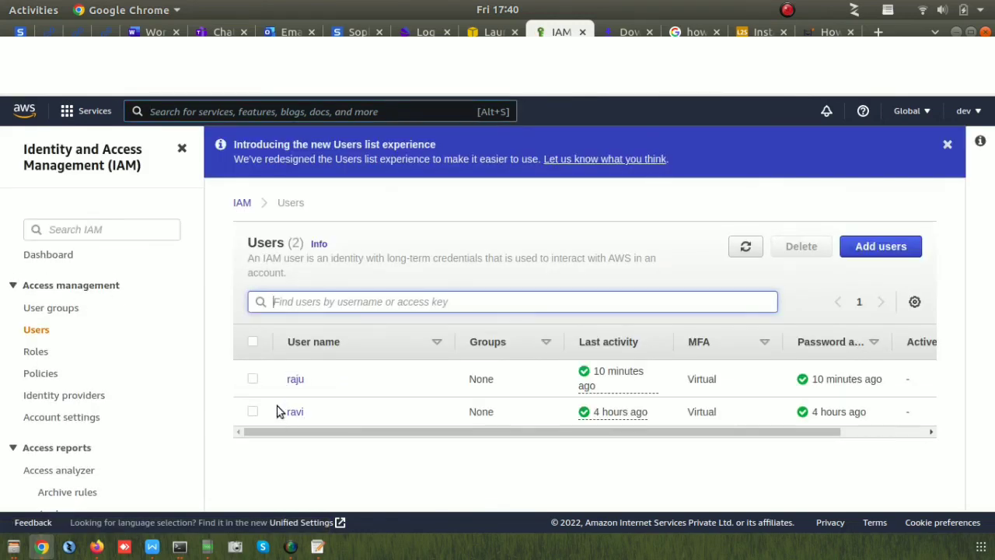
click(254, 379)
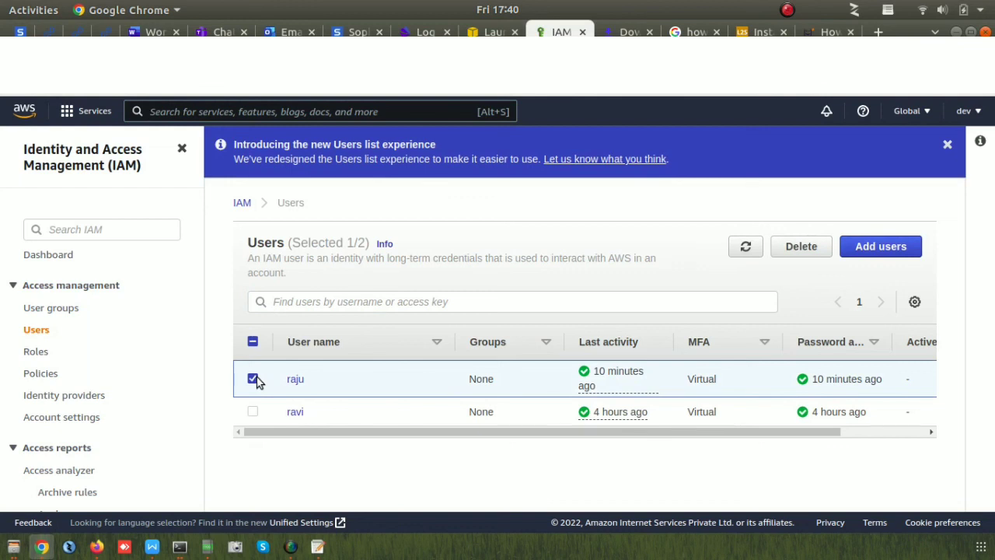
drag(551, 433, 755, 435)
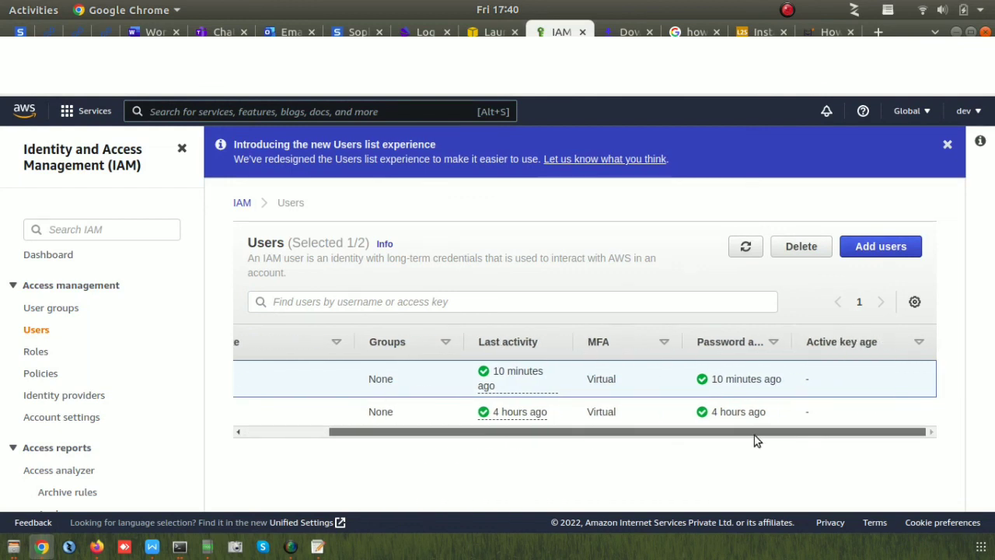
click(802, 247)
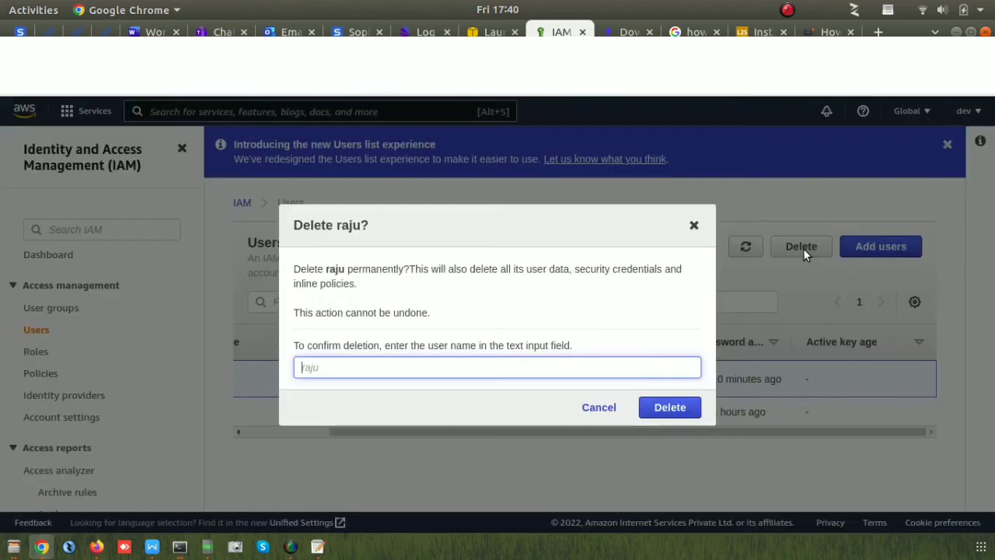
click(674, 414)
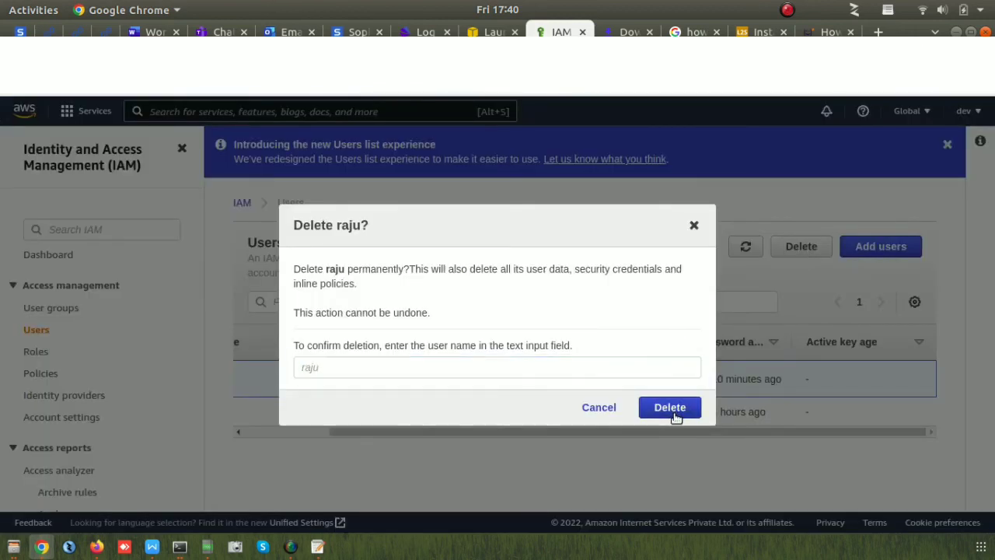
click(361, 365)
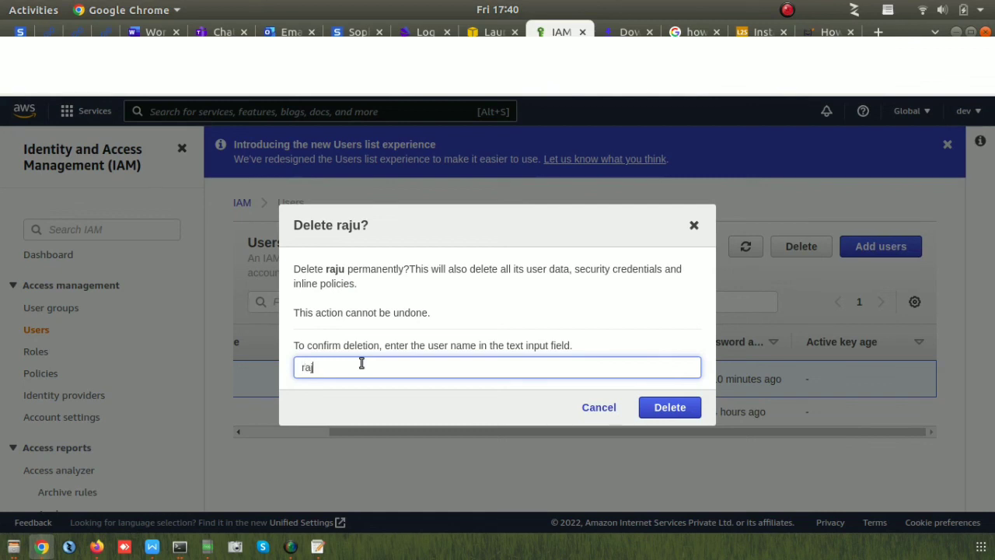
click(667, 407)
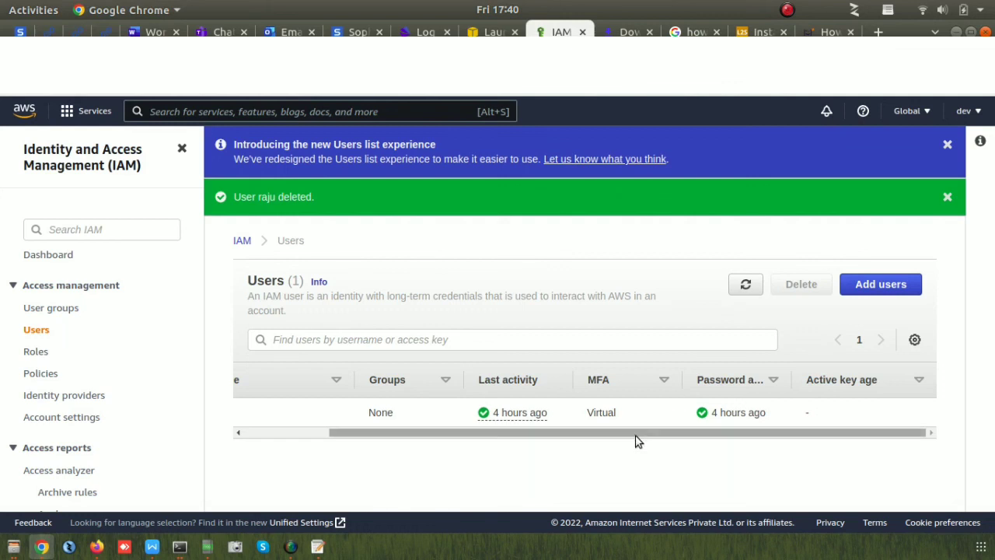
drag(644, 435, 485, 440)
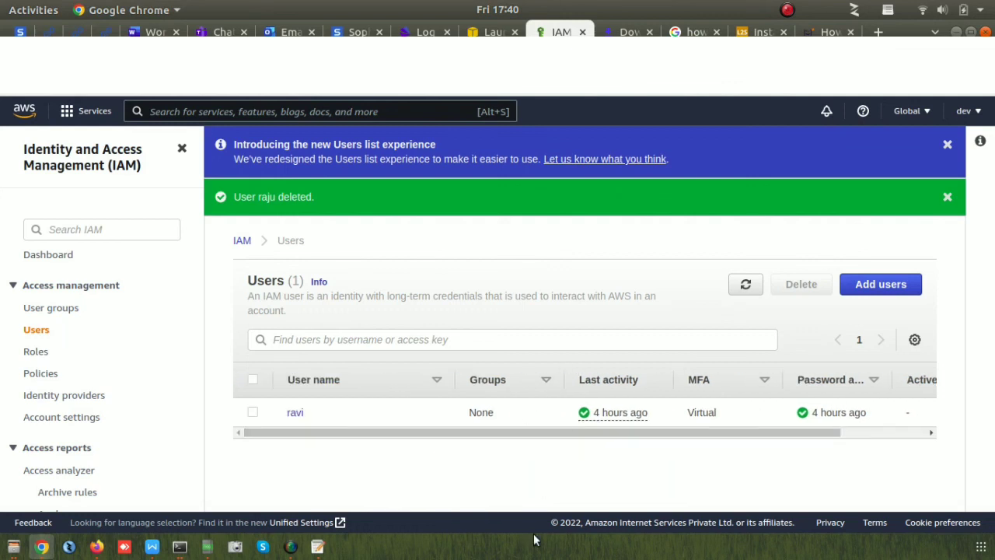